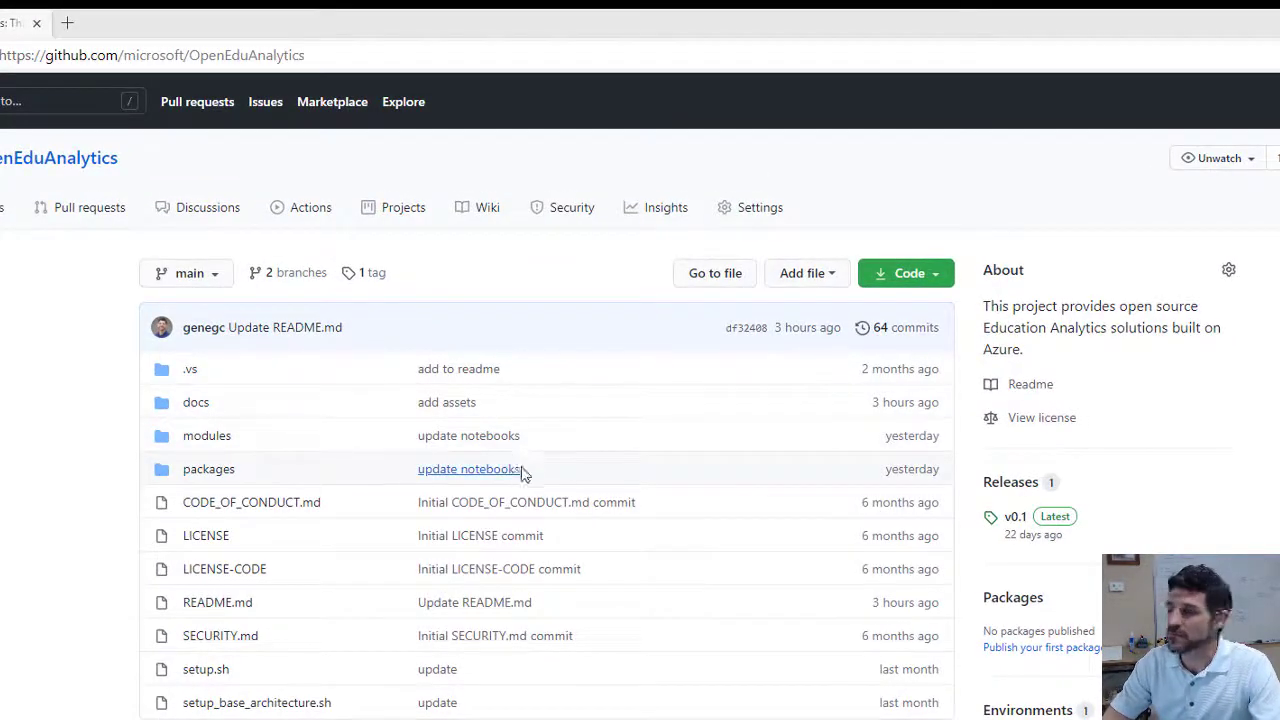
Scroll the OpenEduAnalytics README down to its three-step Setup instructions
scroll(560, 508, "down", 3)
scroll(560, 510, "down", 4)
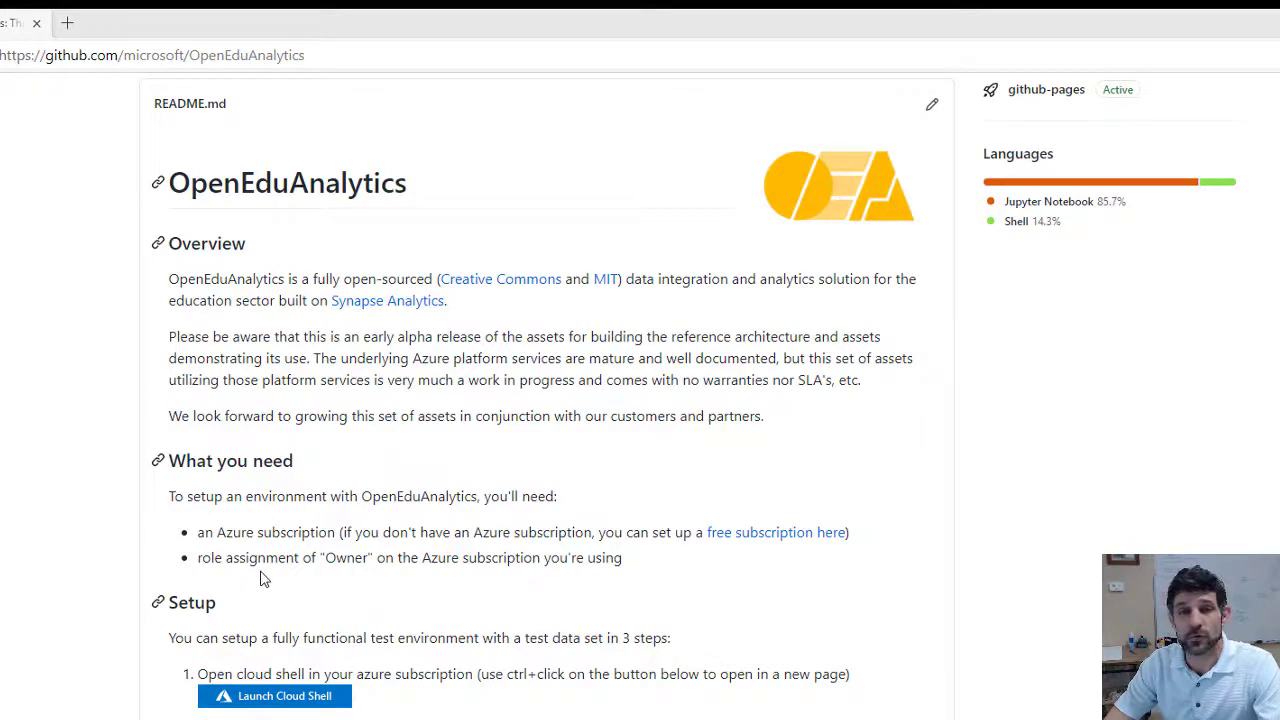
scroll(290, 590, "down", 4)
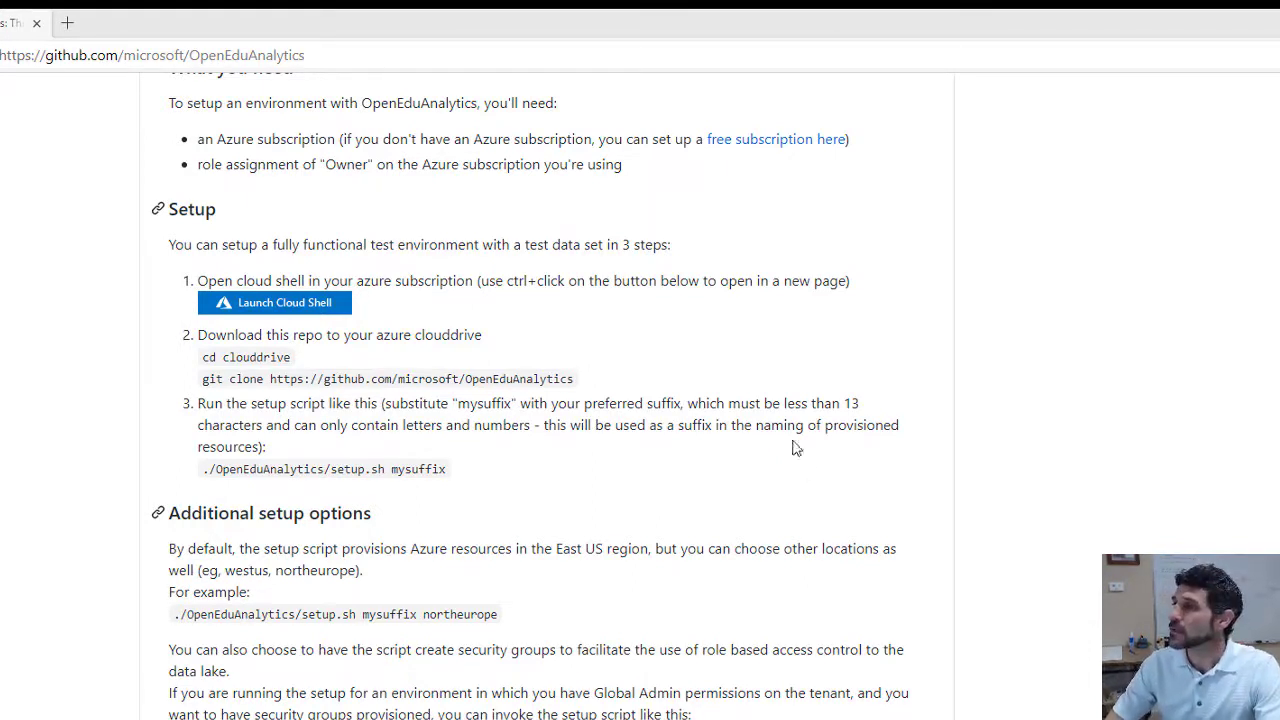
Launch Cloud Shell in a new tab, sign in as Global Admin, and keep Bash
left_click(267, 313, "ctrl")
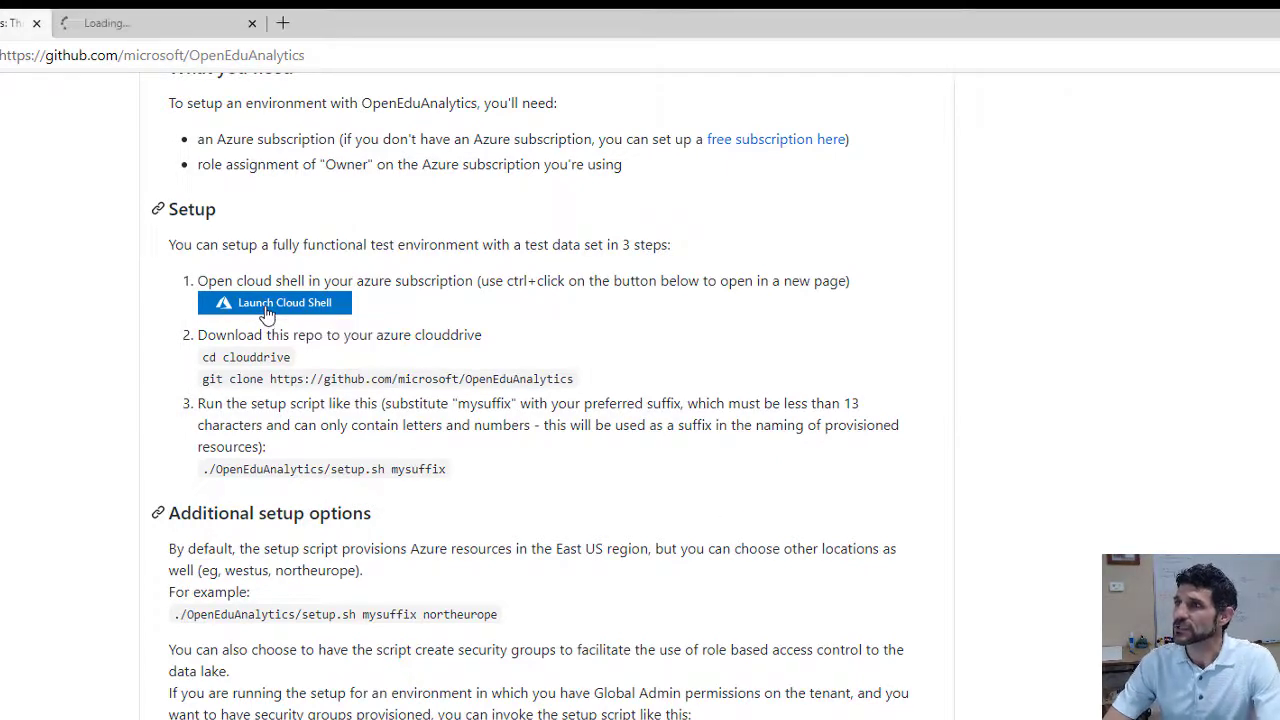
left_click(145, 28)
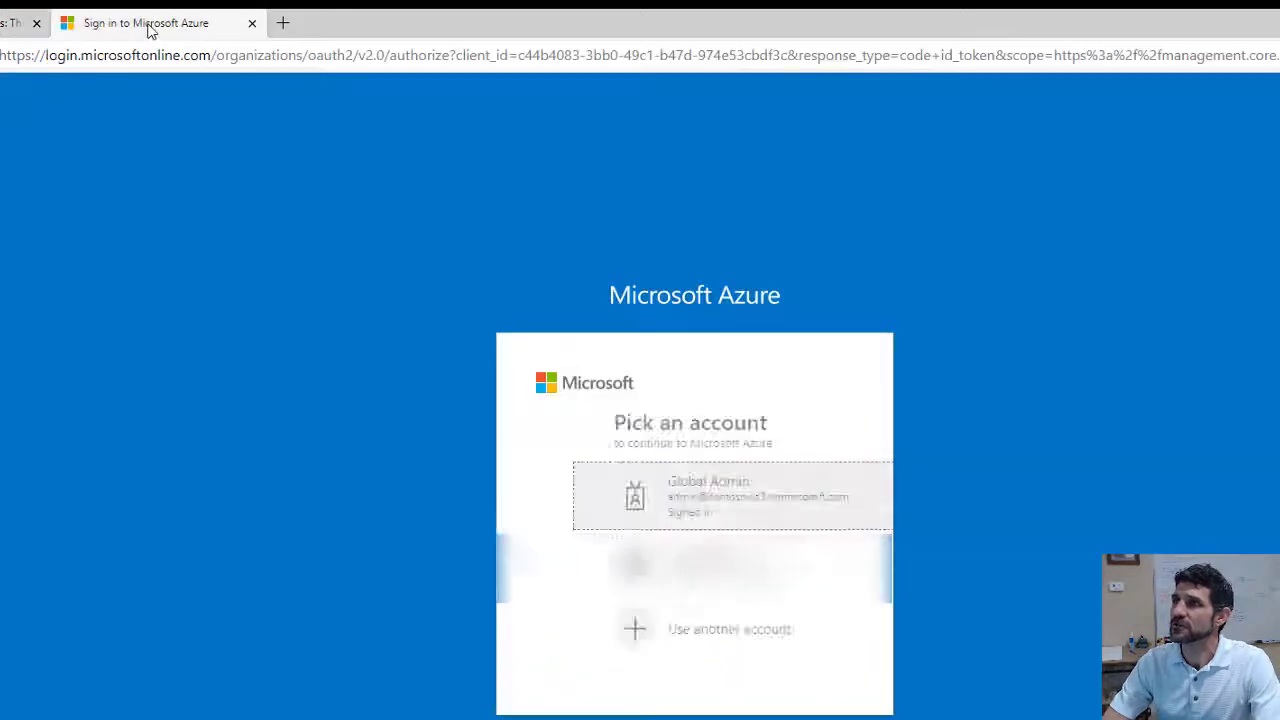
left_click(637, 510)
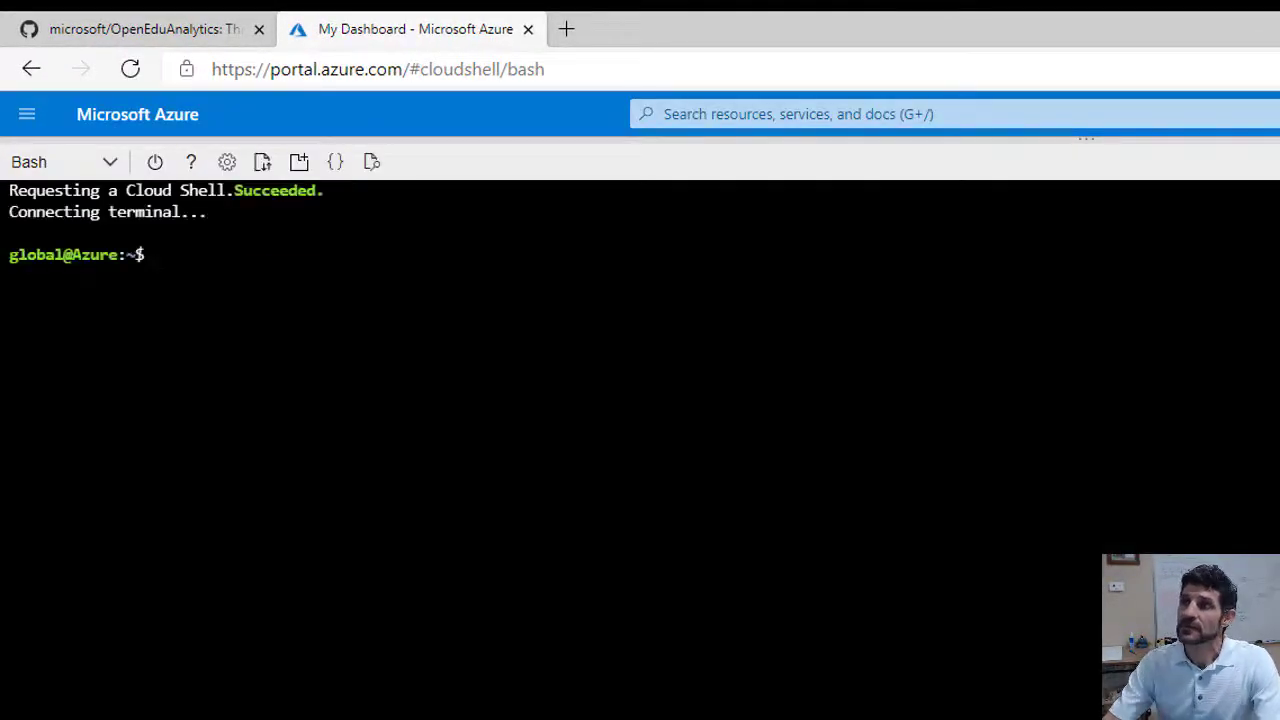
left_click(100, 168)
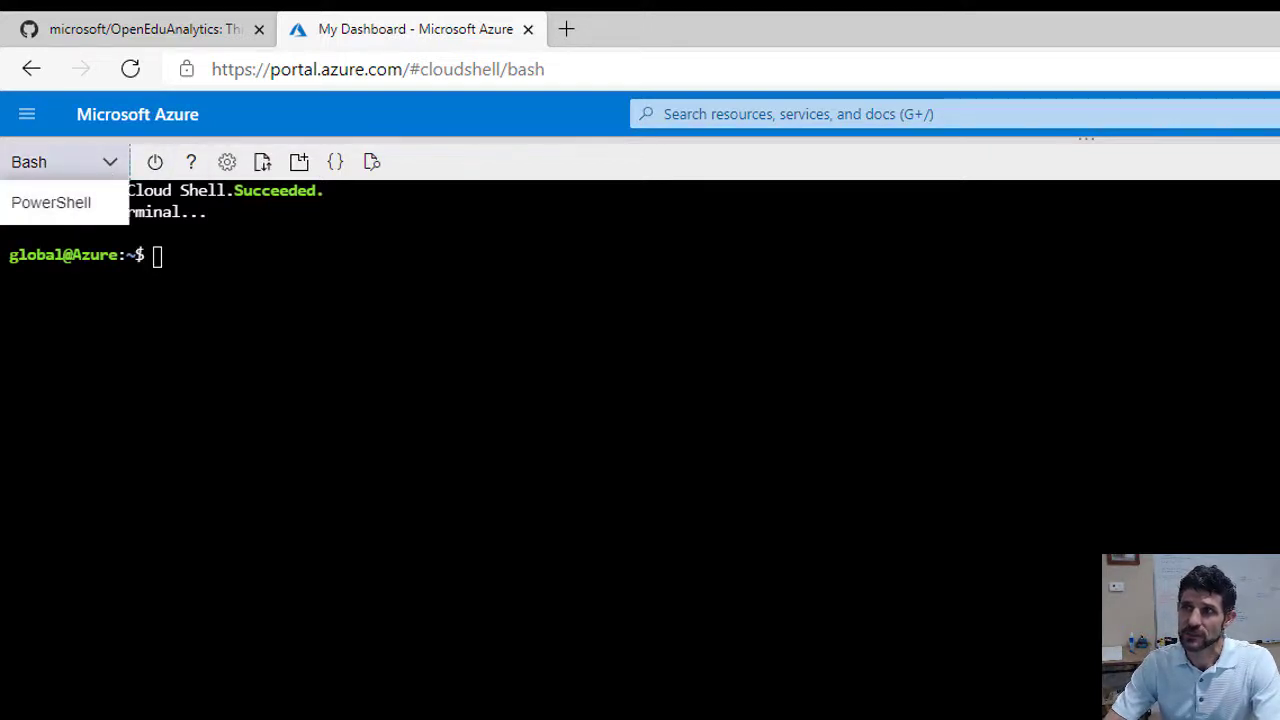
left_click(260, 310)
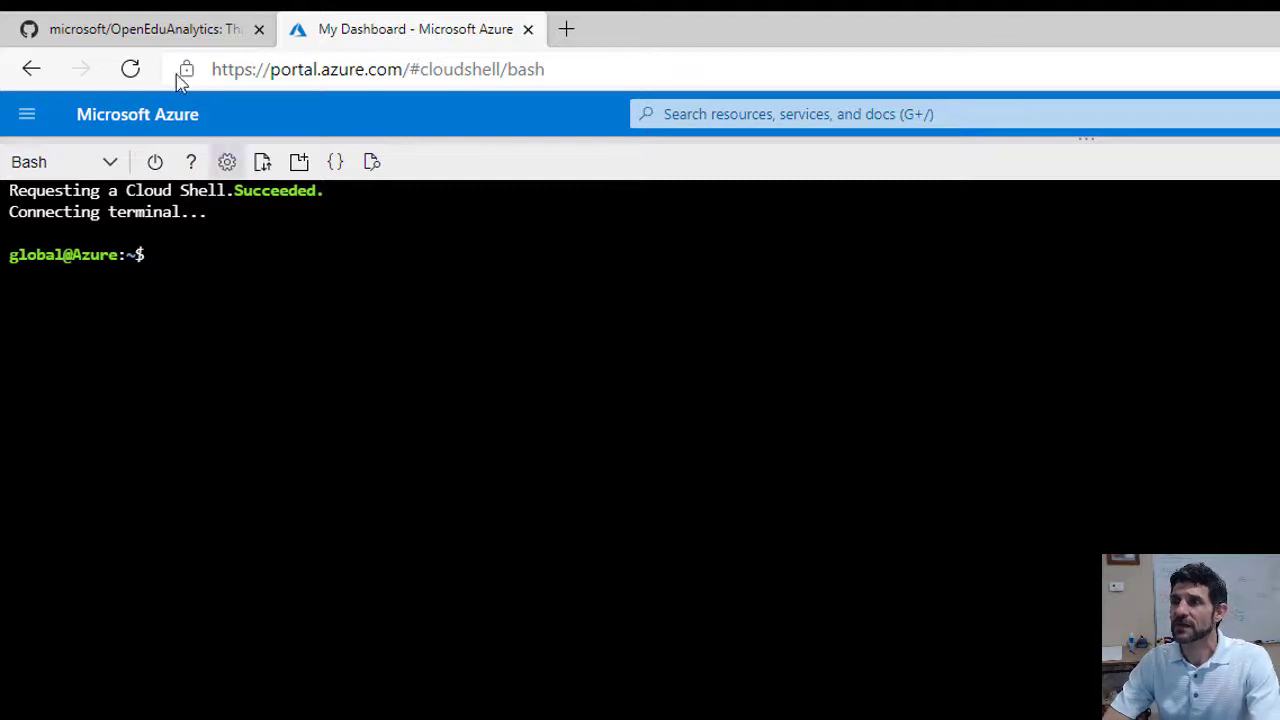
Copy the README's git clone command and run it inside the clouddrive folder in Cloud Shell
left_click(152, 30)
left_click_drag(468, 474, 940, 487)
key("ctrl+c")
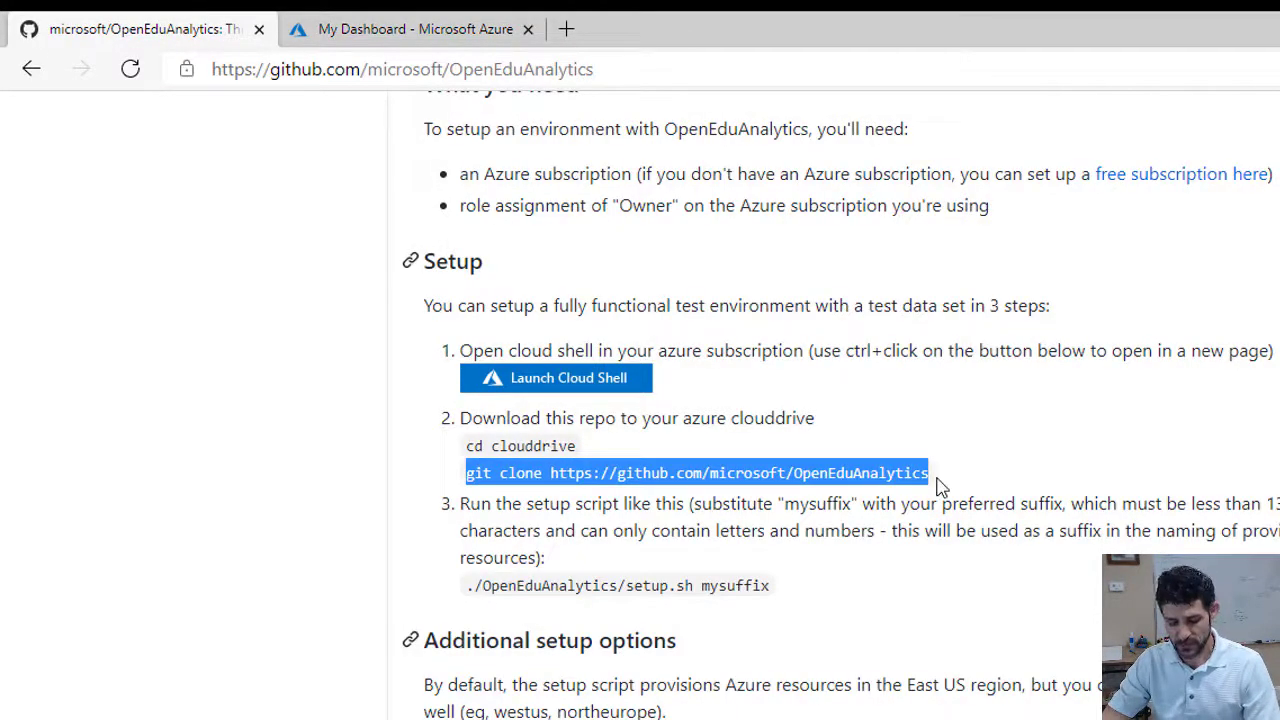
left_click(371, 30)
type("cd clouddri")
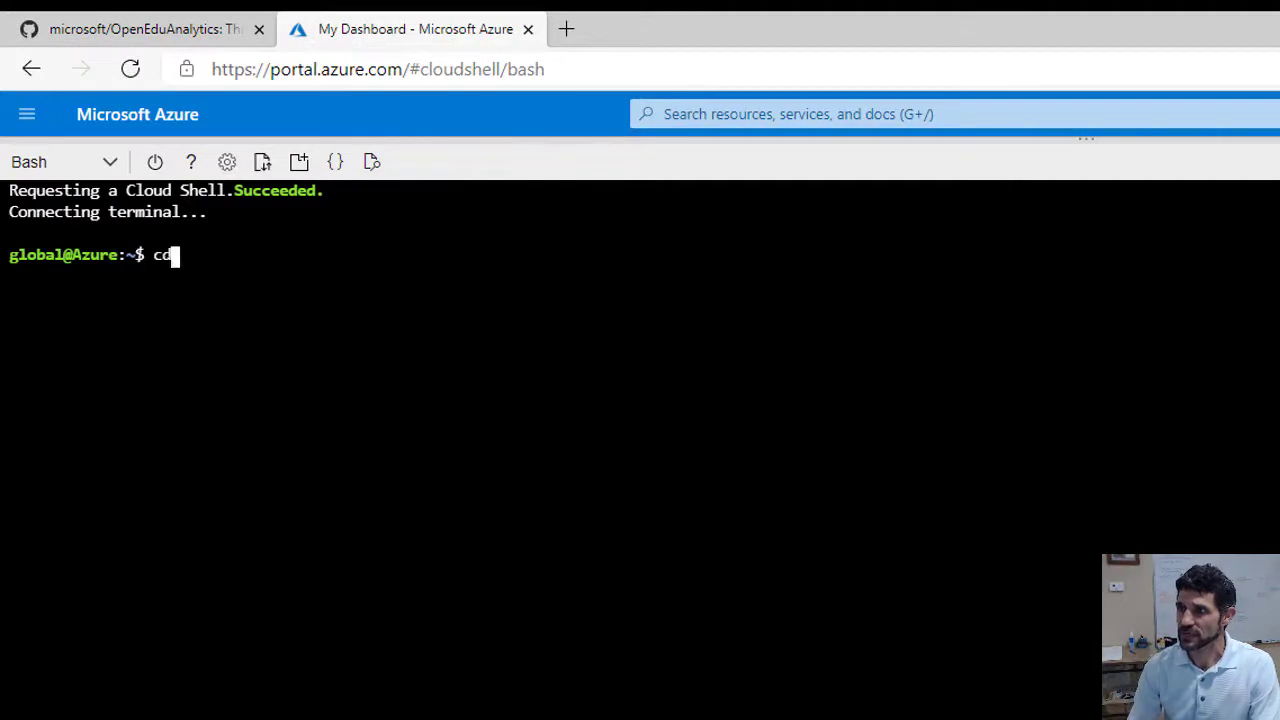
type("ve")
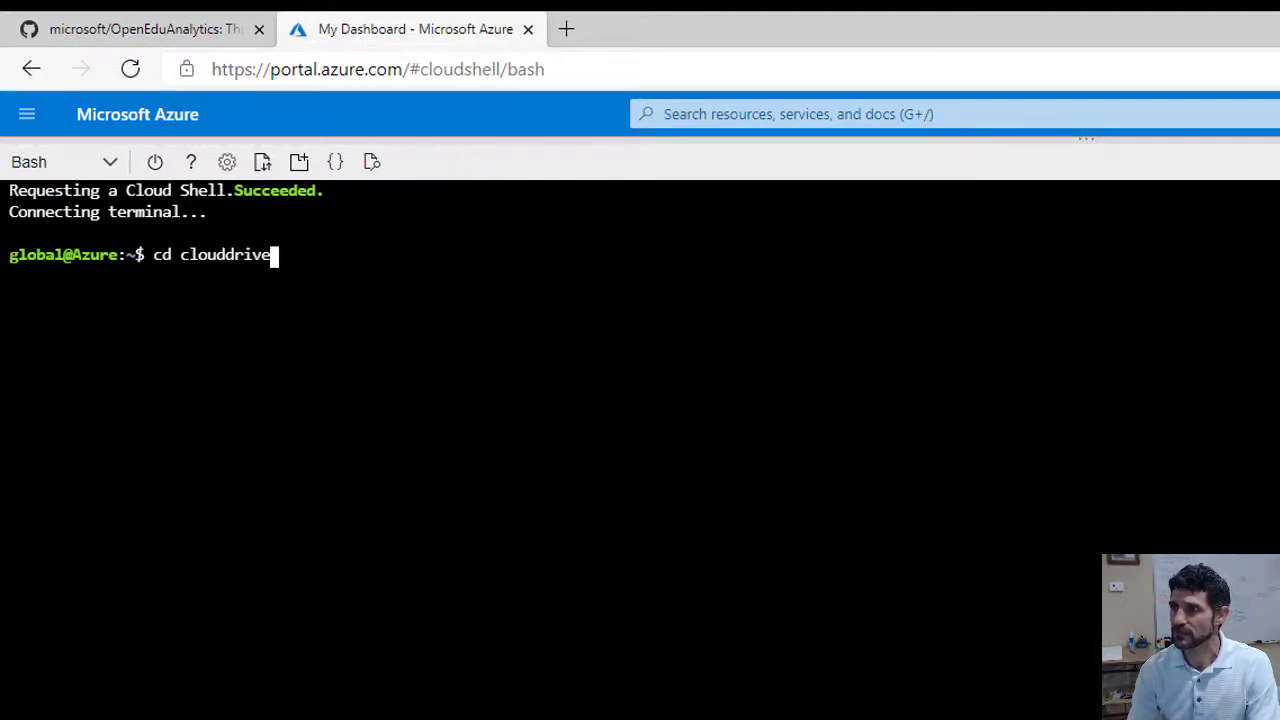
key("Return")
right_click(614, 468)
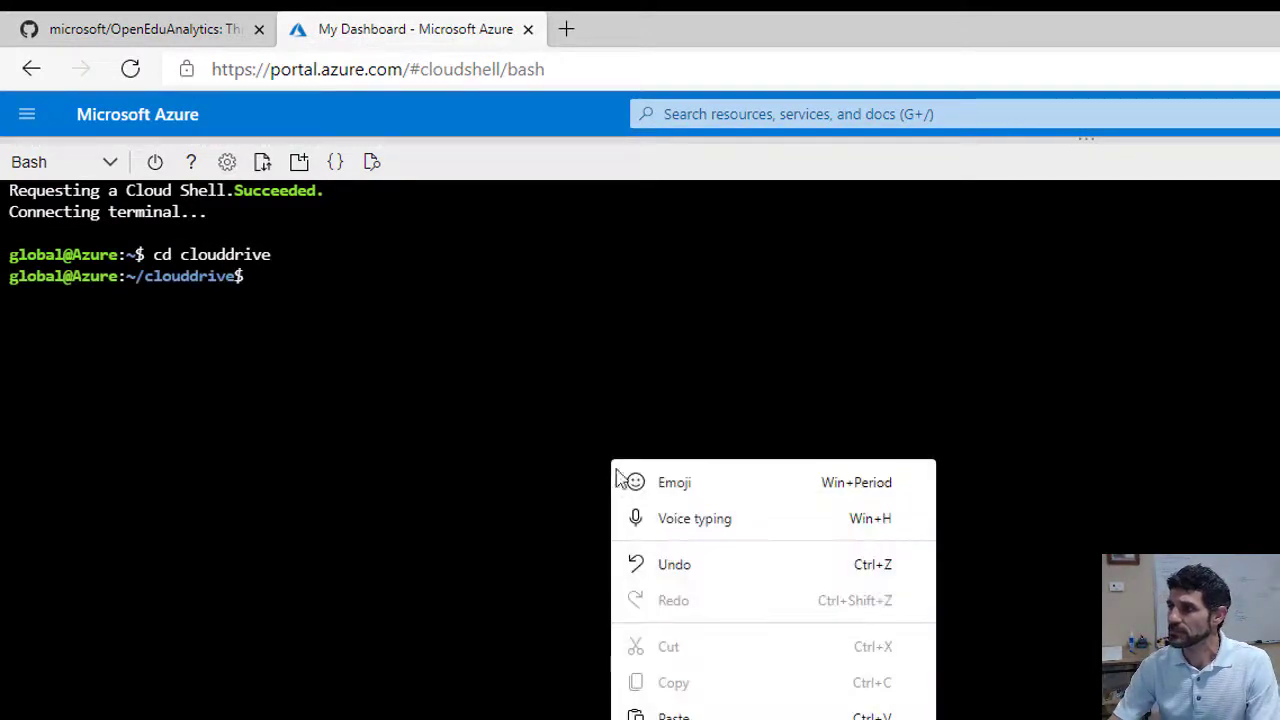
left_click(700, 712)
key("Return")
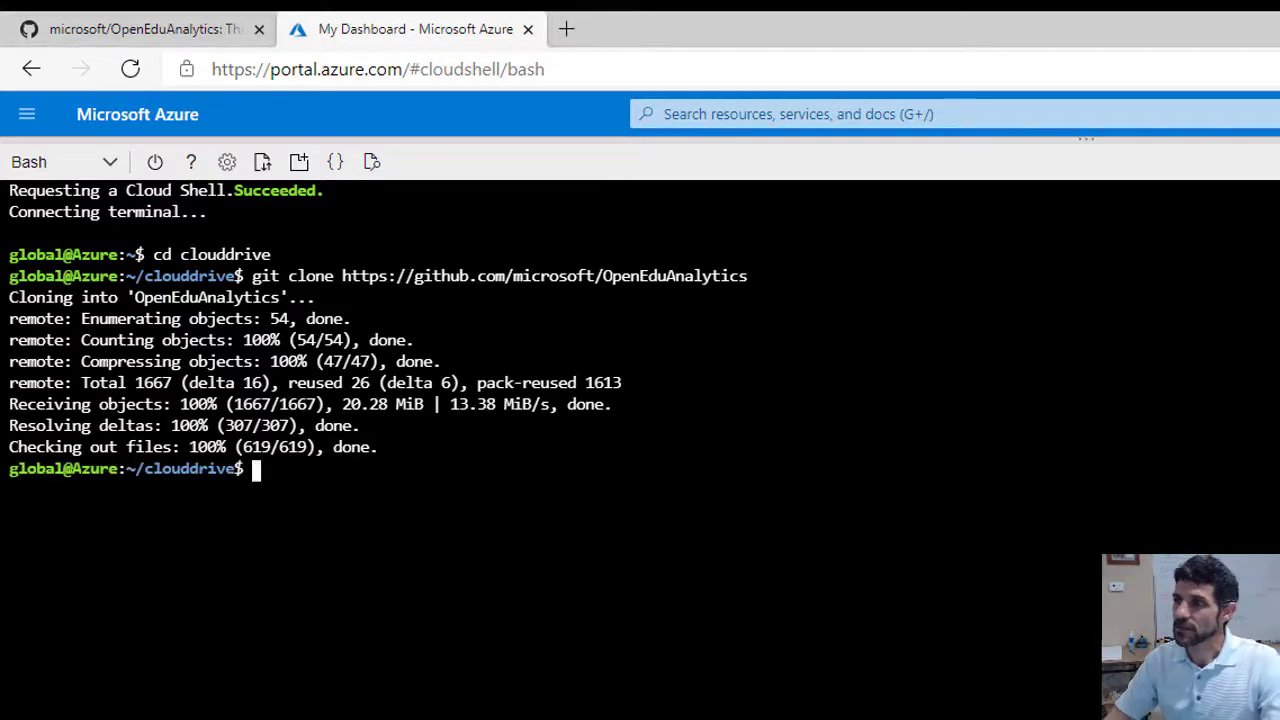
Paste the README's setup.sh command into Cloud Shell, replacing mysuffix with demox1123
left_click(171, 29)
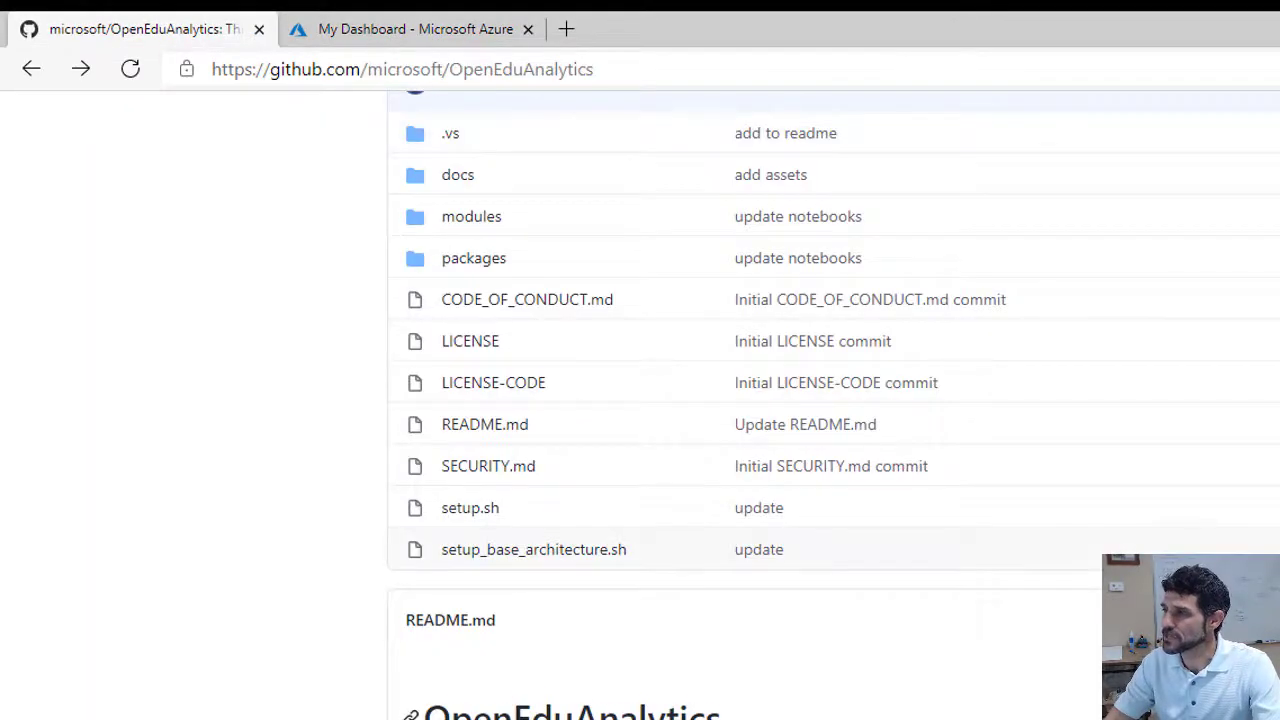
scroll(594, 509, "down", 4)
scroll(594, 509, "down", 2)
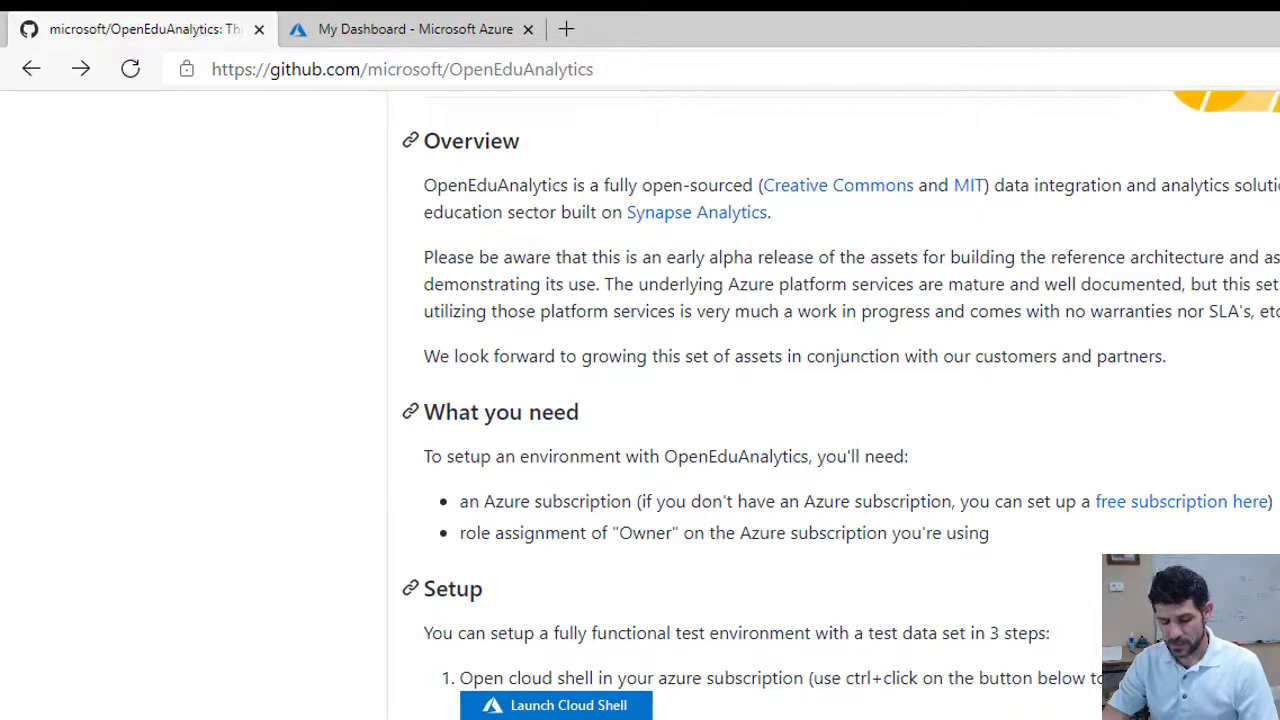
left_click(404, 32)
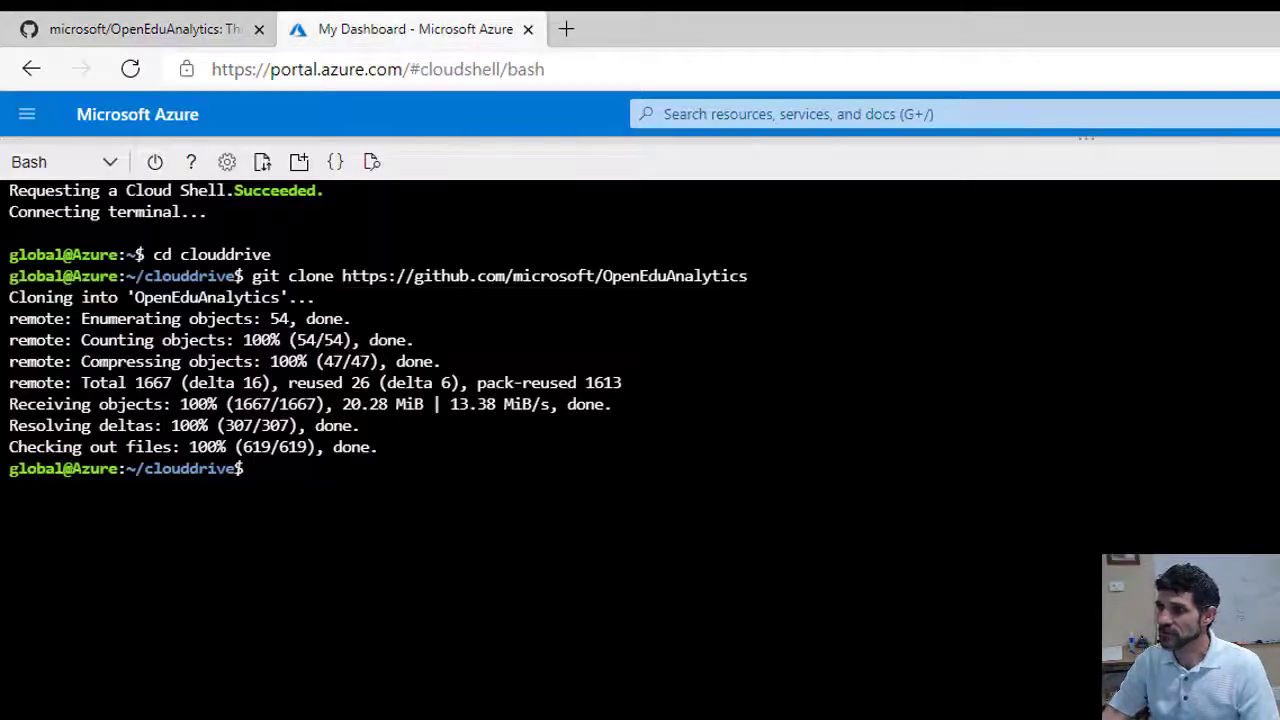
right_click(351, 517)
left_click(466, 719)
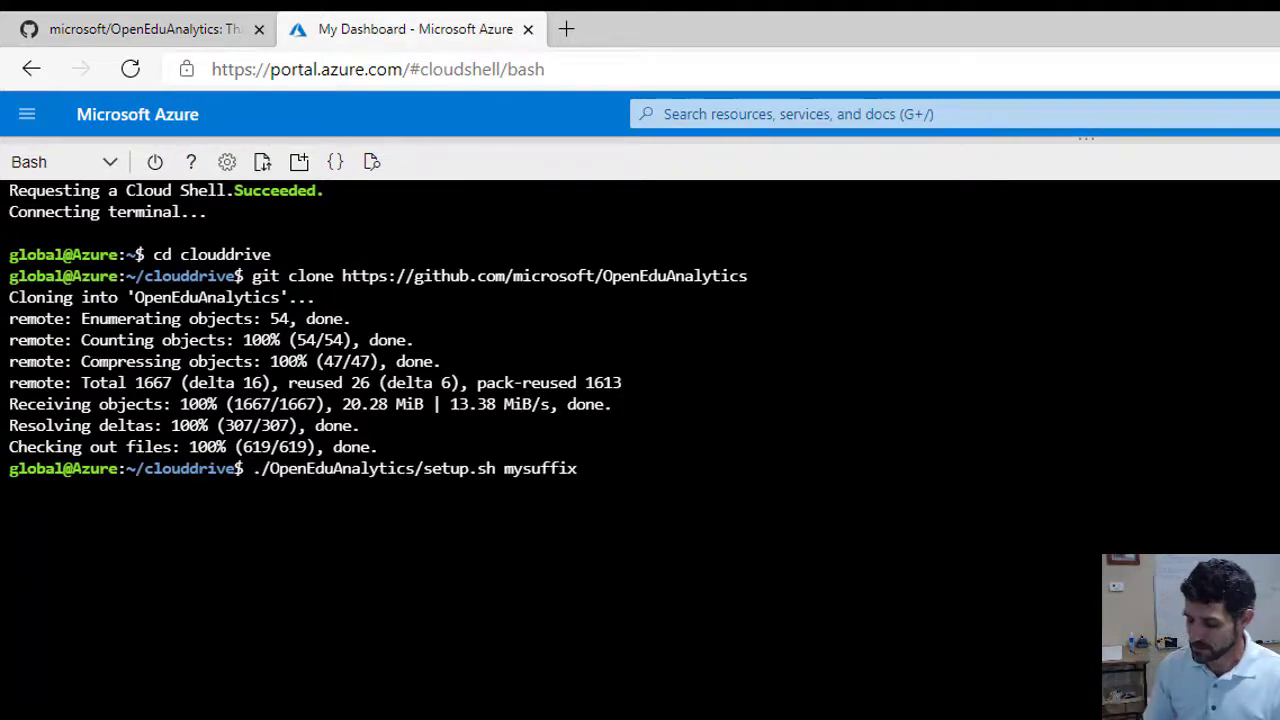
key("BackSpace")
key("BackSpace")
key("BackSpace")
key("BackSpace")
key("BackSpace")
key("BackSpace")
key("BackSpace")
key("BackSpace")
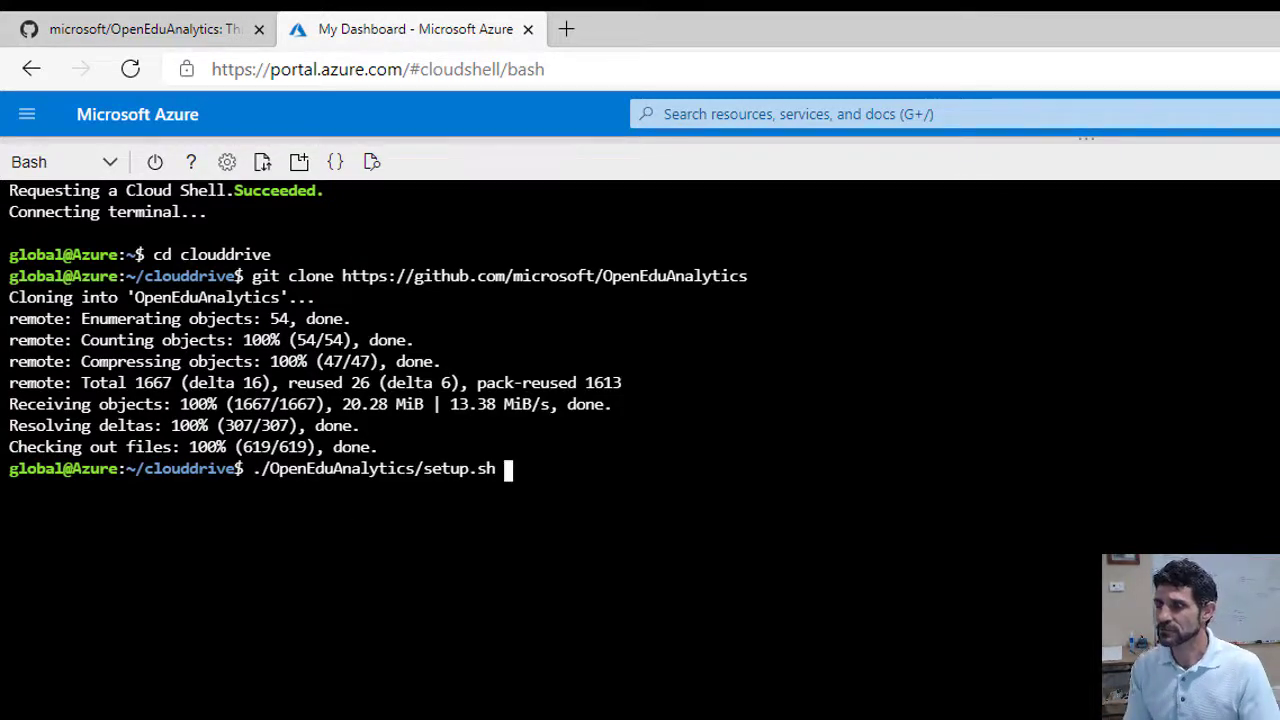
type("demox")
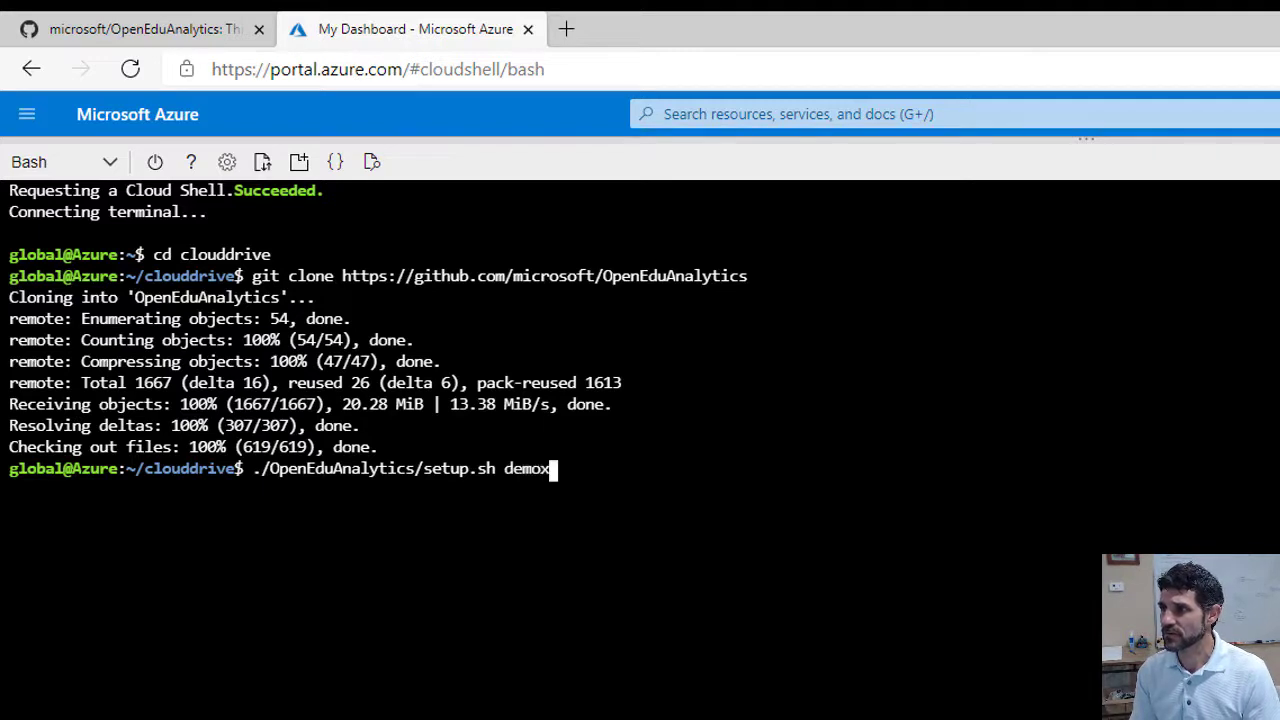
type("1123")
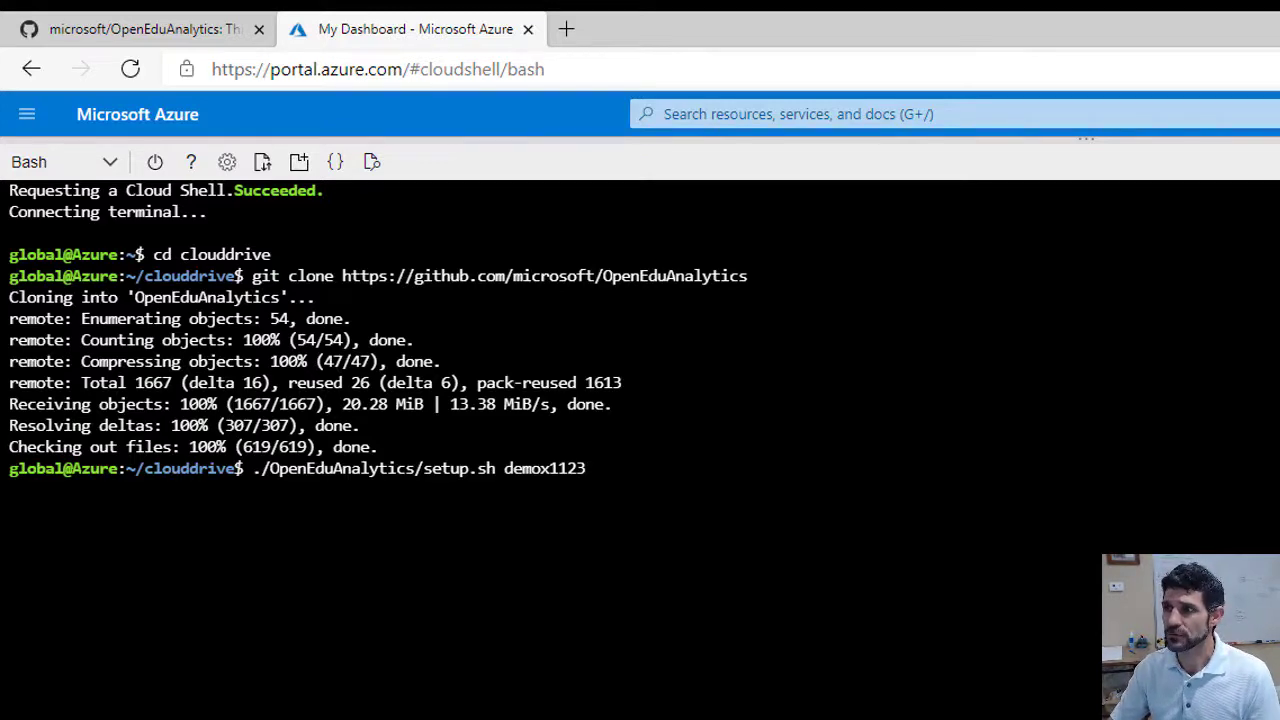
Review the README's additional setup options, then run setup.sh demox1123 until it completes
left_click(115, 35)
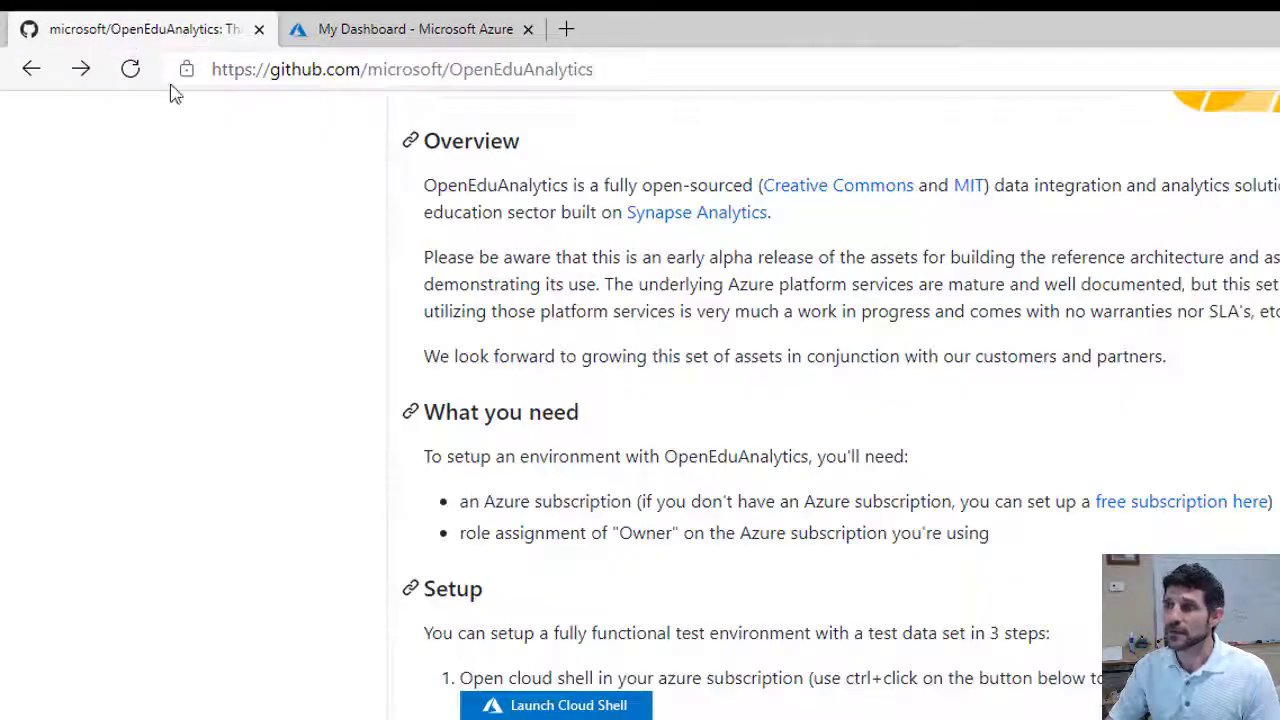
scroll(640, 400, "down", 6)
scroll(640, 400, "down", 2)
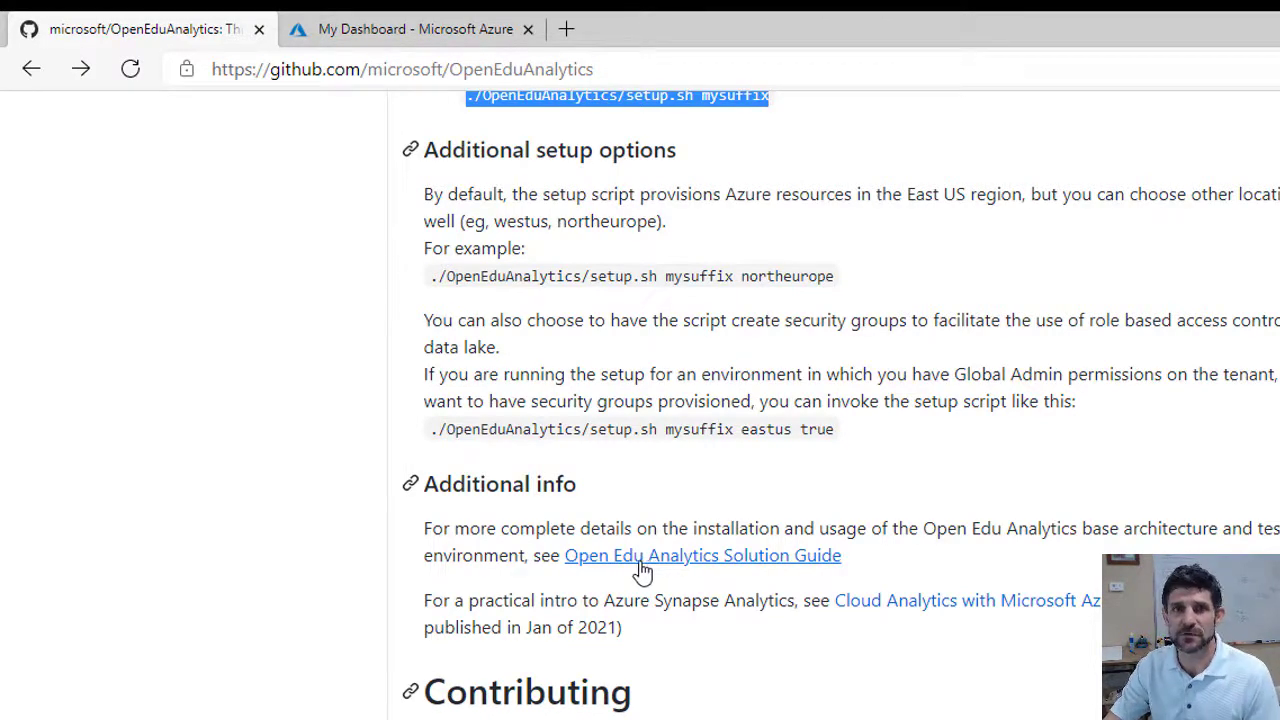
scroll(657, 563, "up", 15)
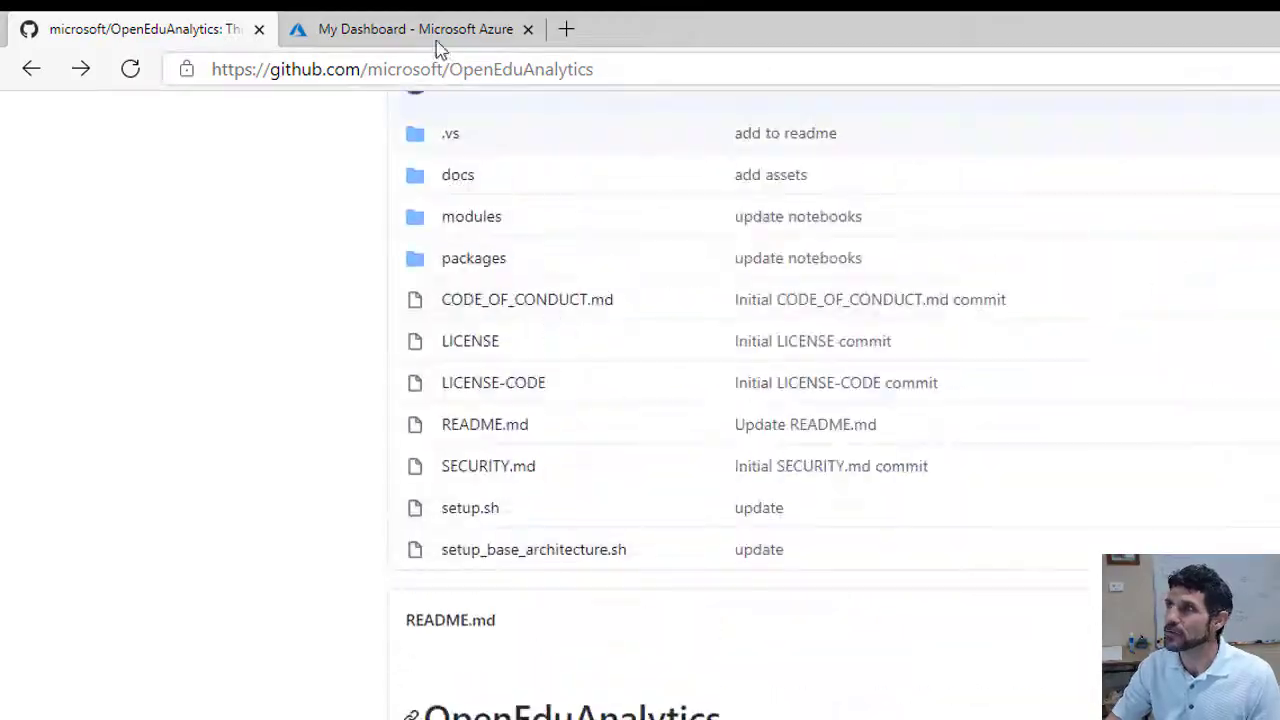
left_click(432, 36)
key("Return")
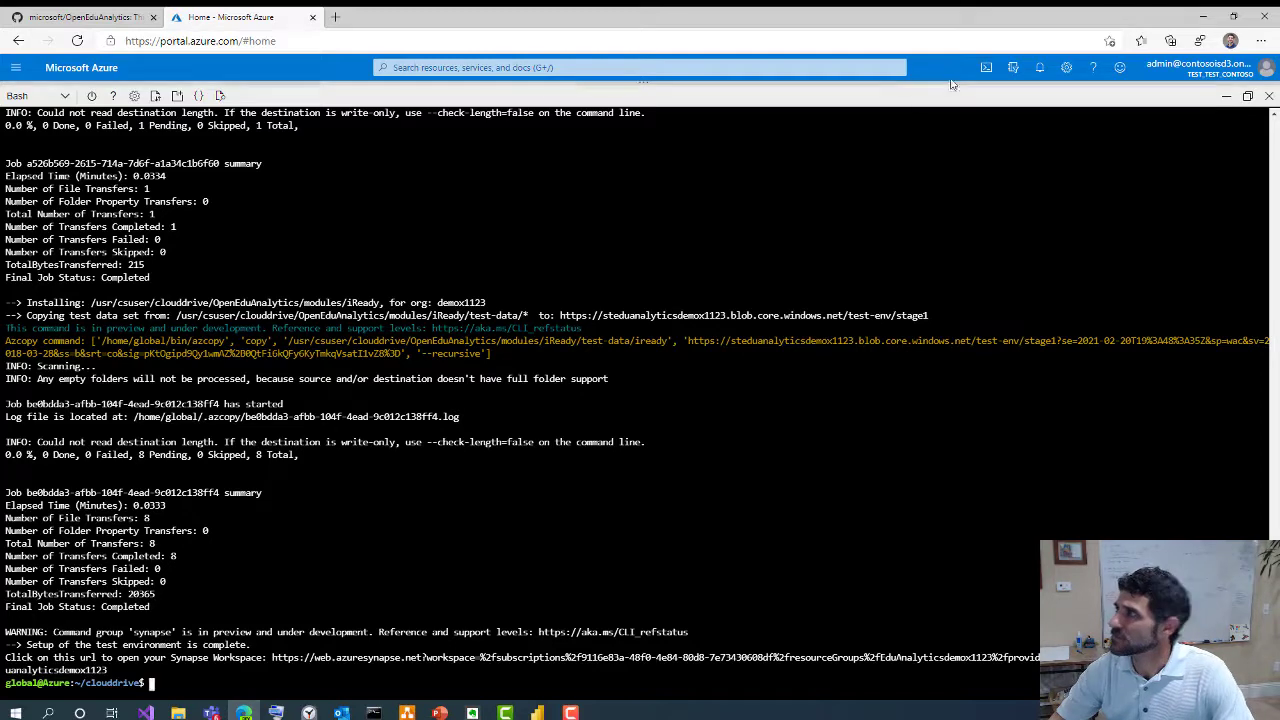
Filter Resource groups by 'eduanalyticsdemodemox' and open the EduAnalyticsdemox1123 group
left_click(986, 68)
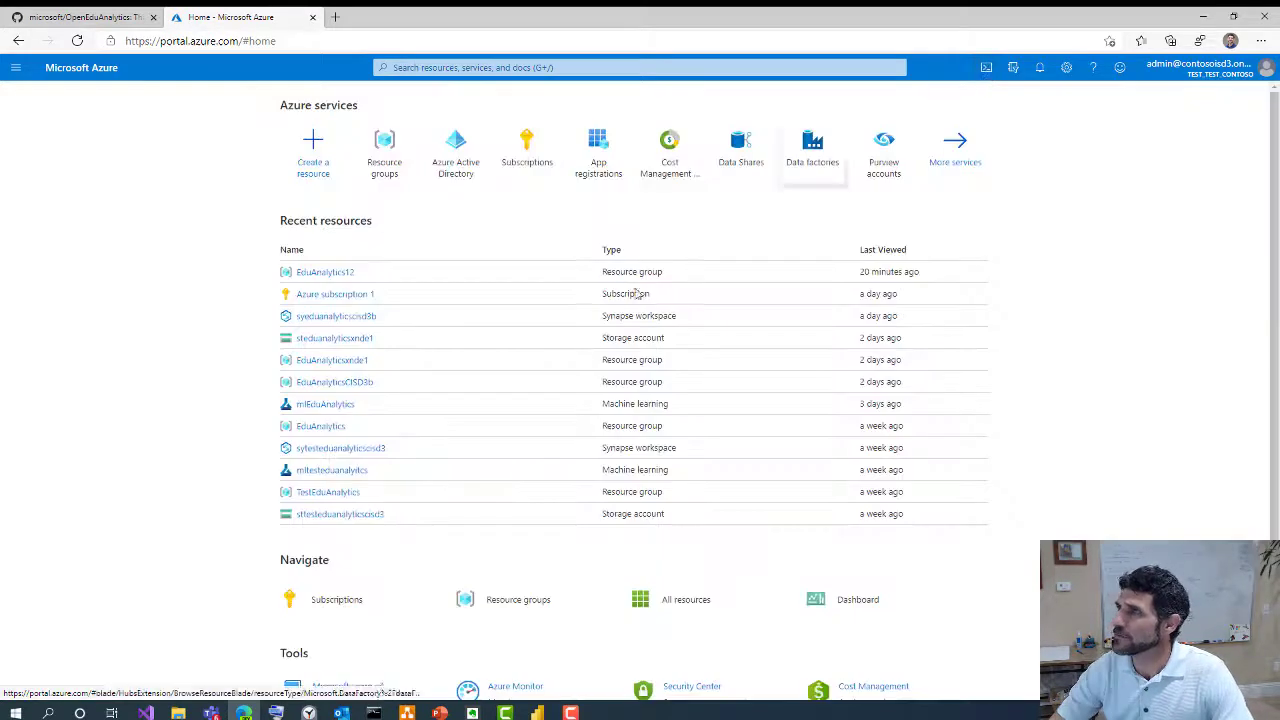
left_click(985, 68)
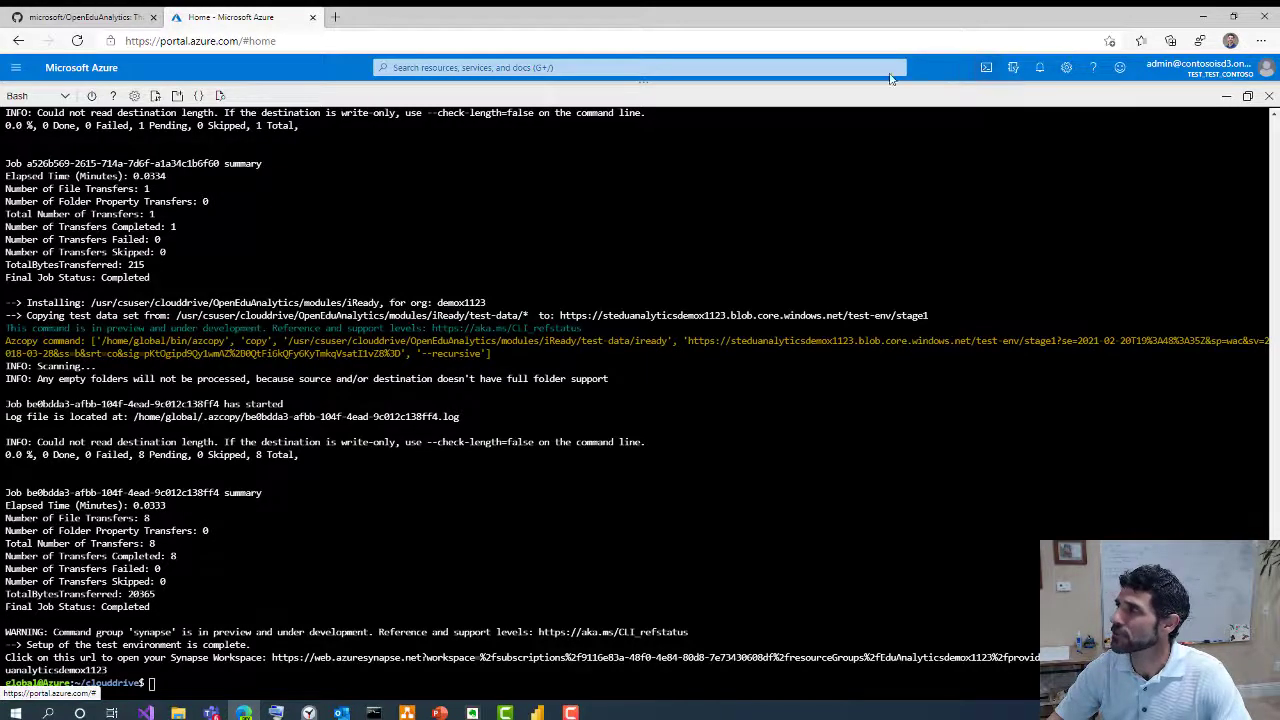
left_click_drag(643, 80, 645, 523)
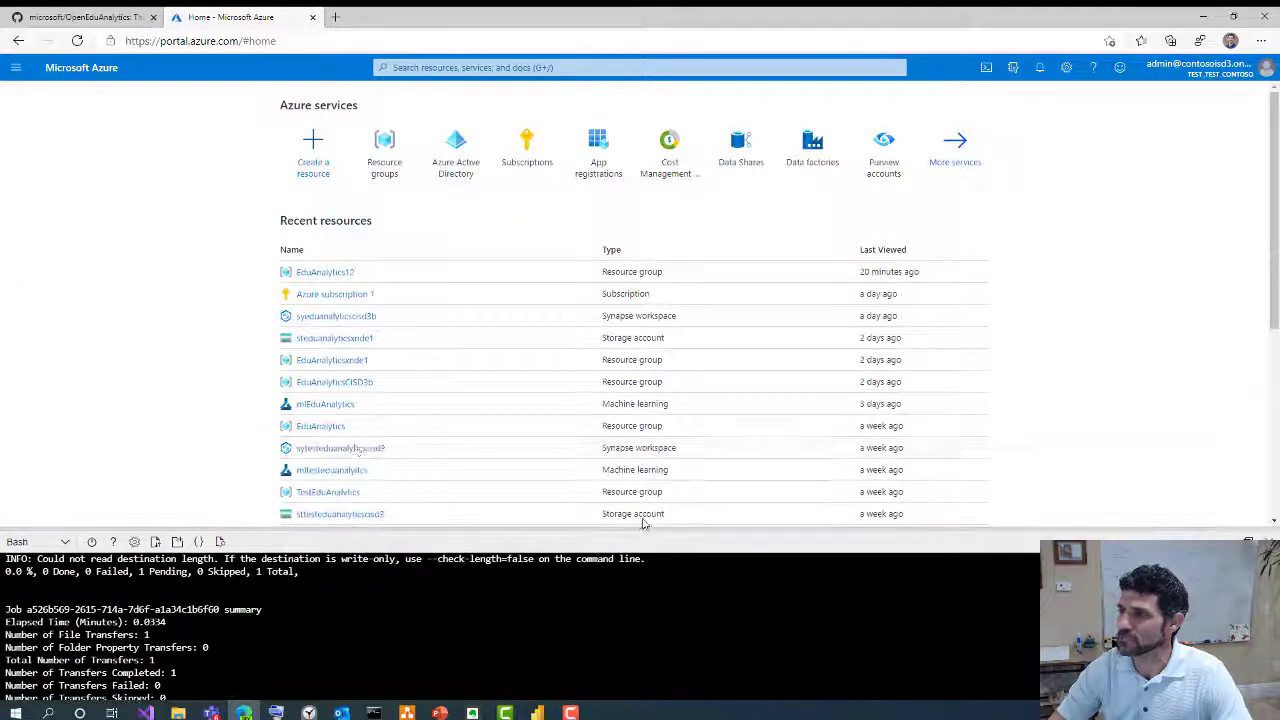
left_click(387, 156)
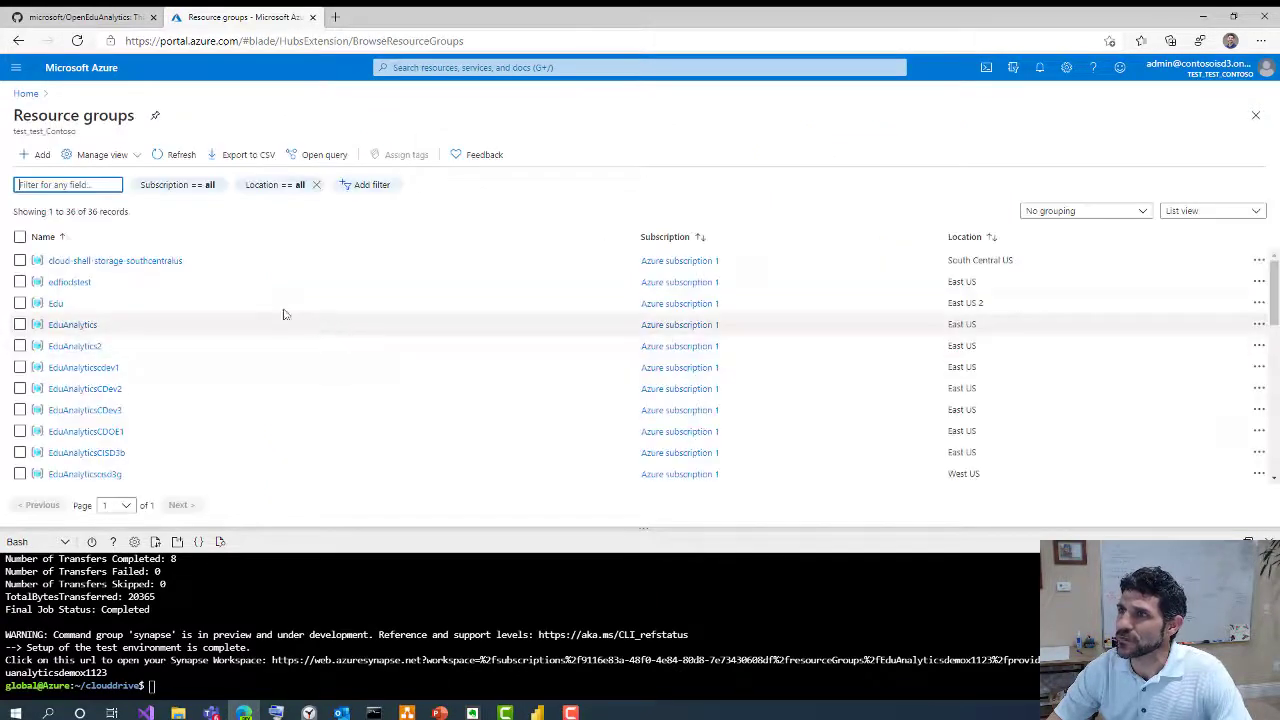
left_click(62, 184)
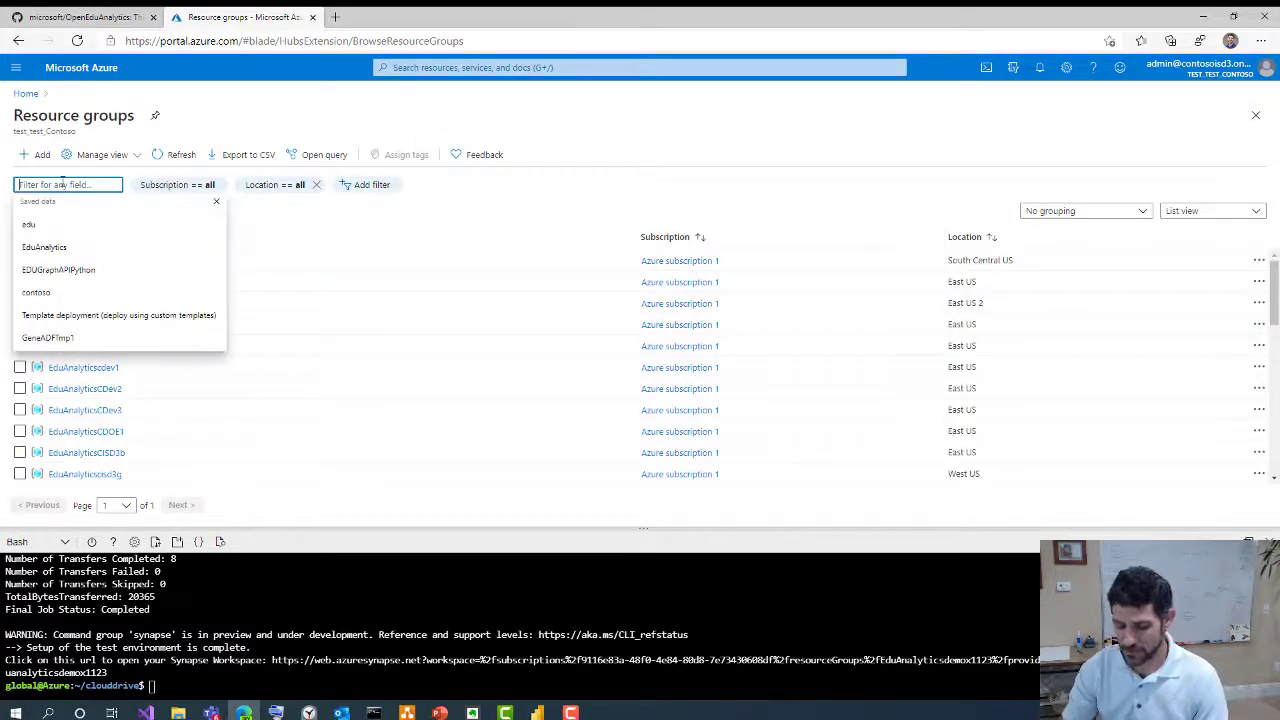
type("eduanal")
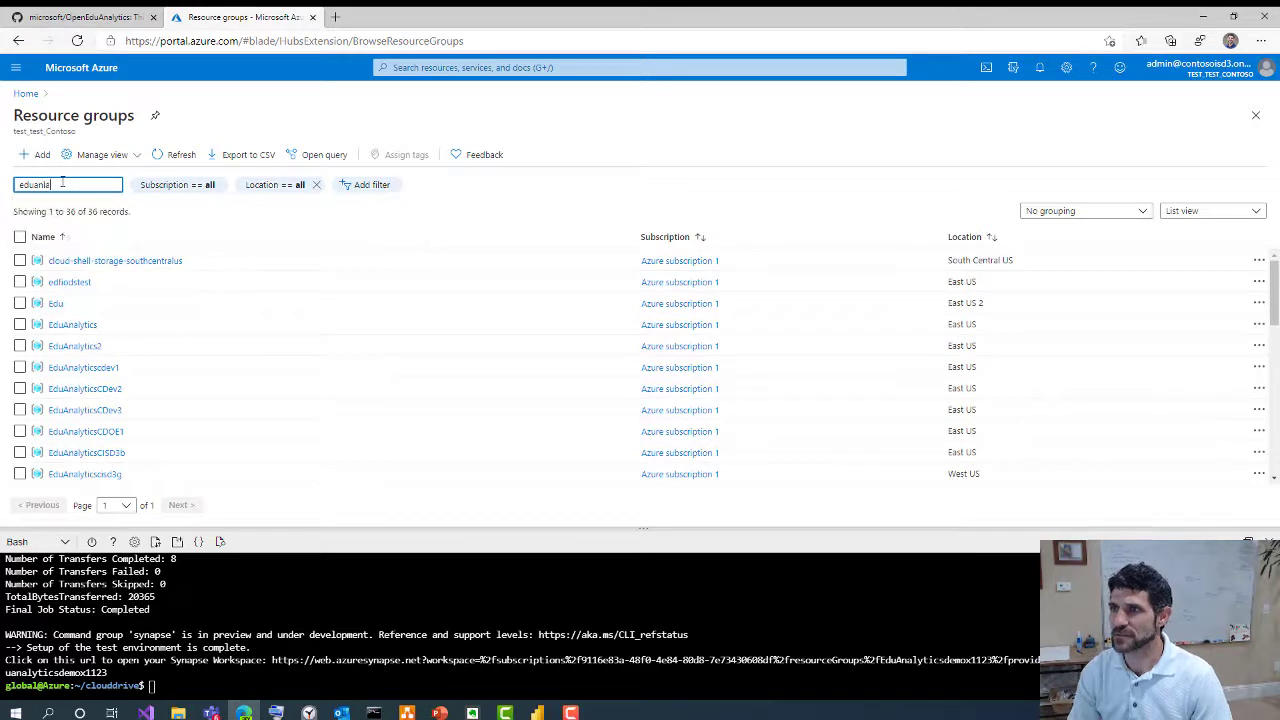
type("yti")
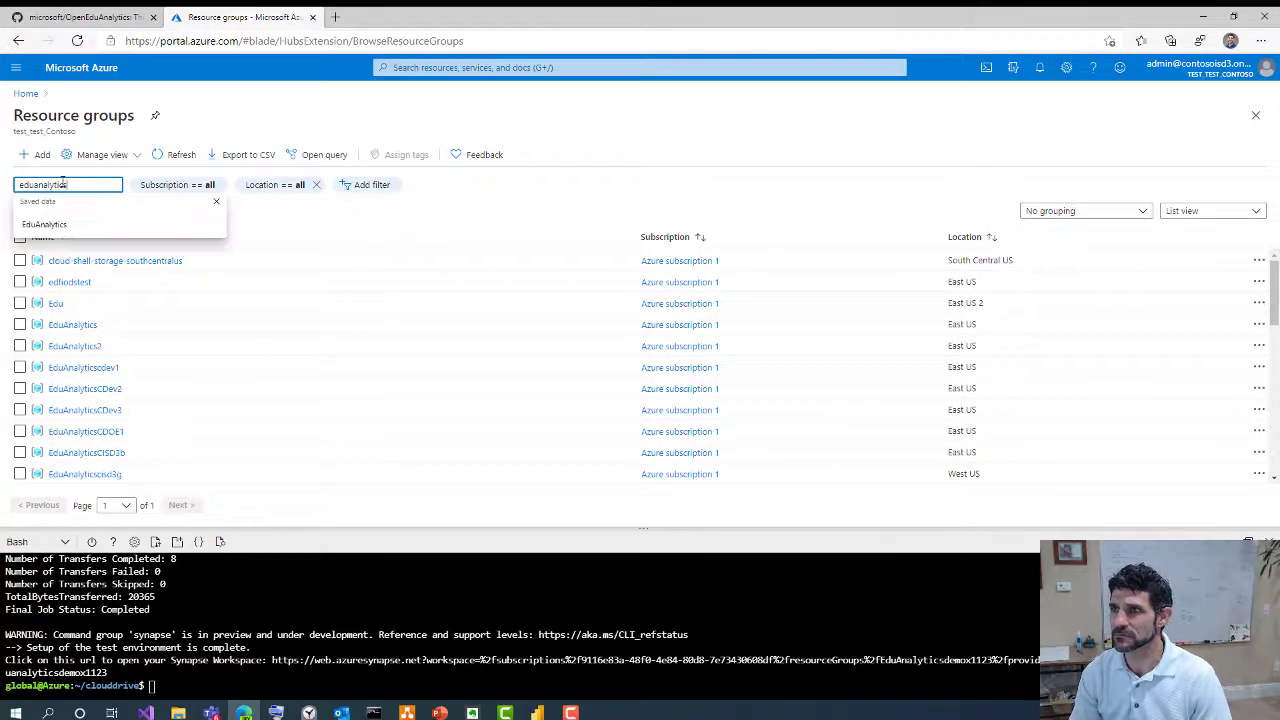
type("csdem")
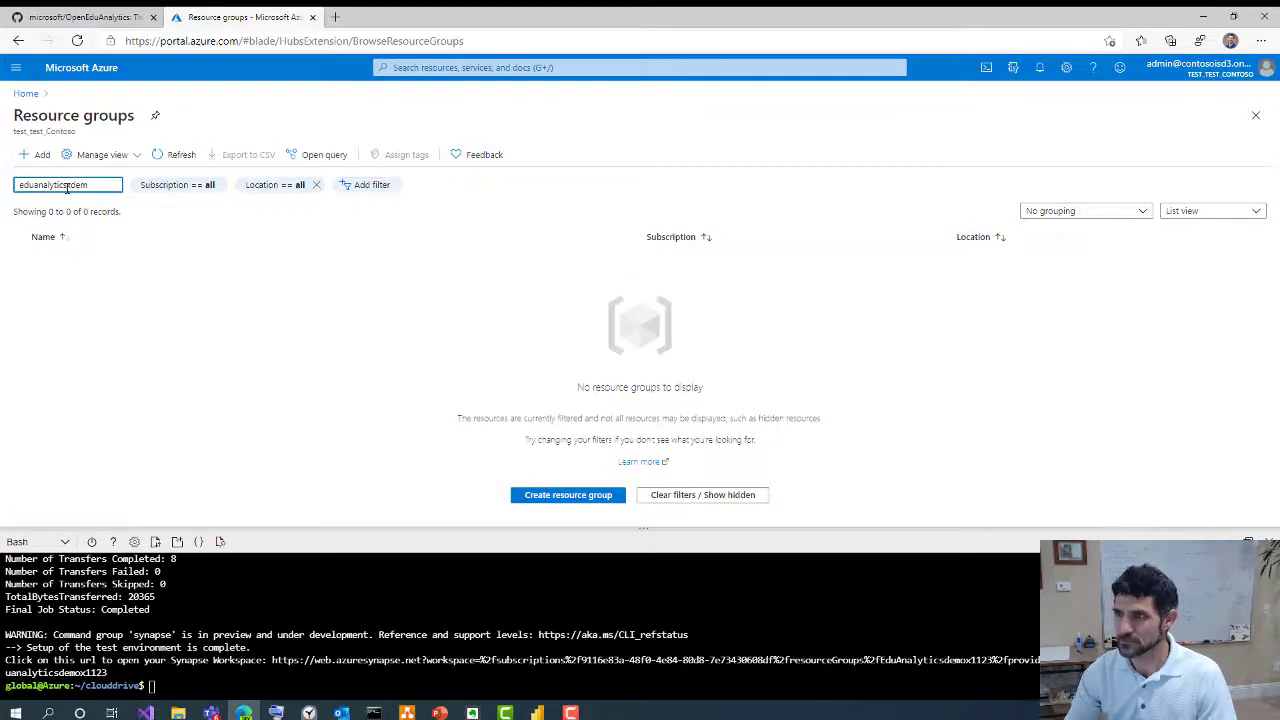
type("odemox")
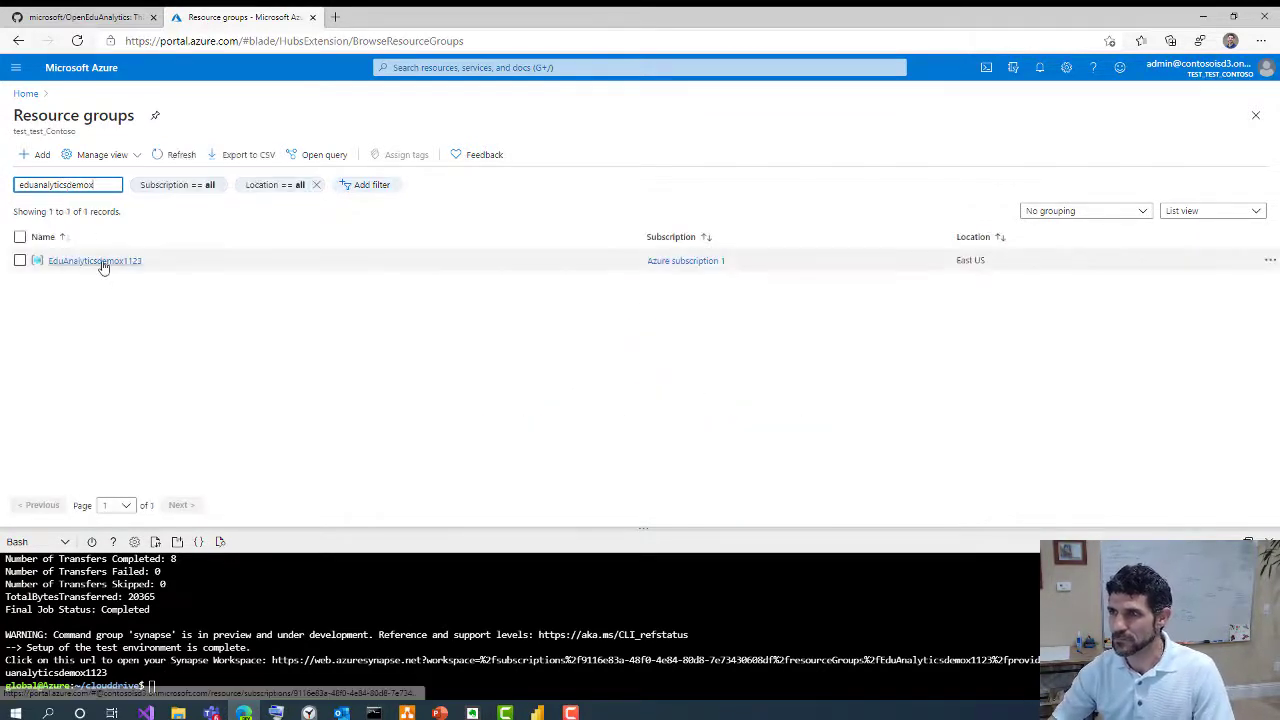
left_click(102, 261)
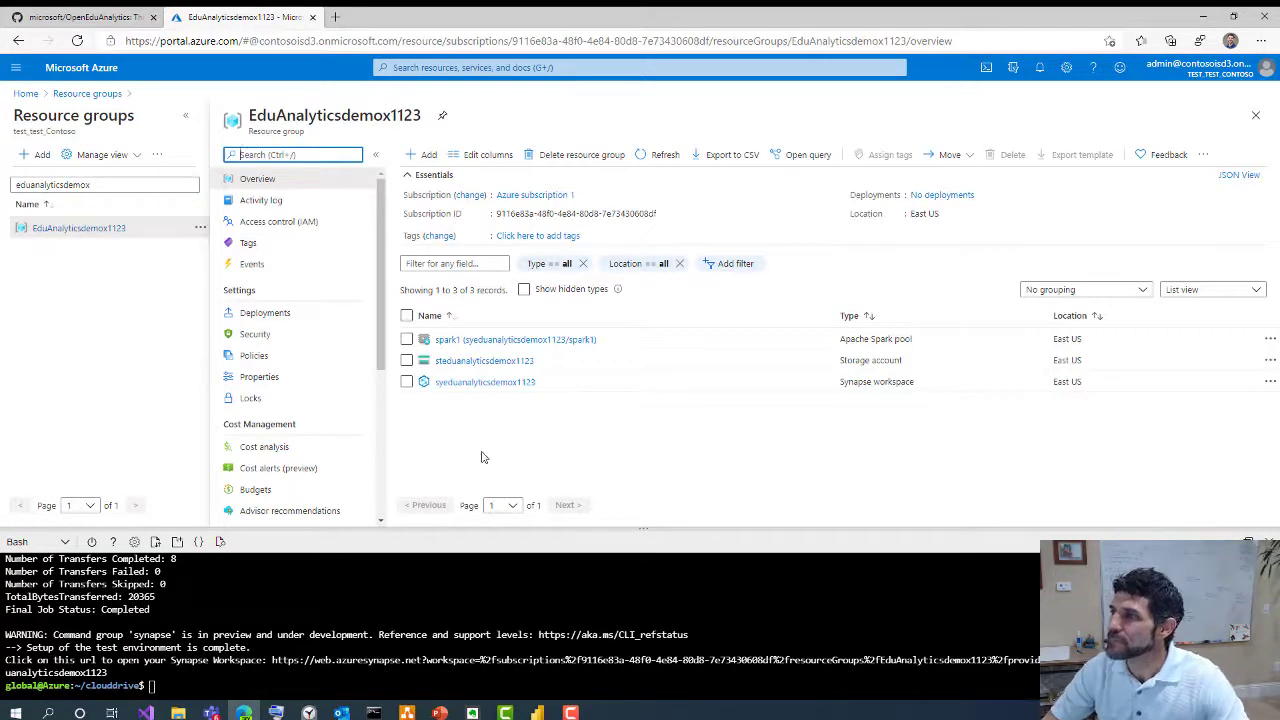
Browse the steduanalyticsdemox1123 storage account's test-env container into its stage1 folder
left_click(466, 361)
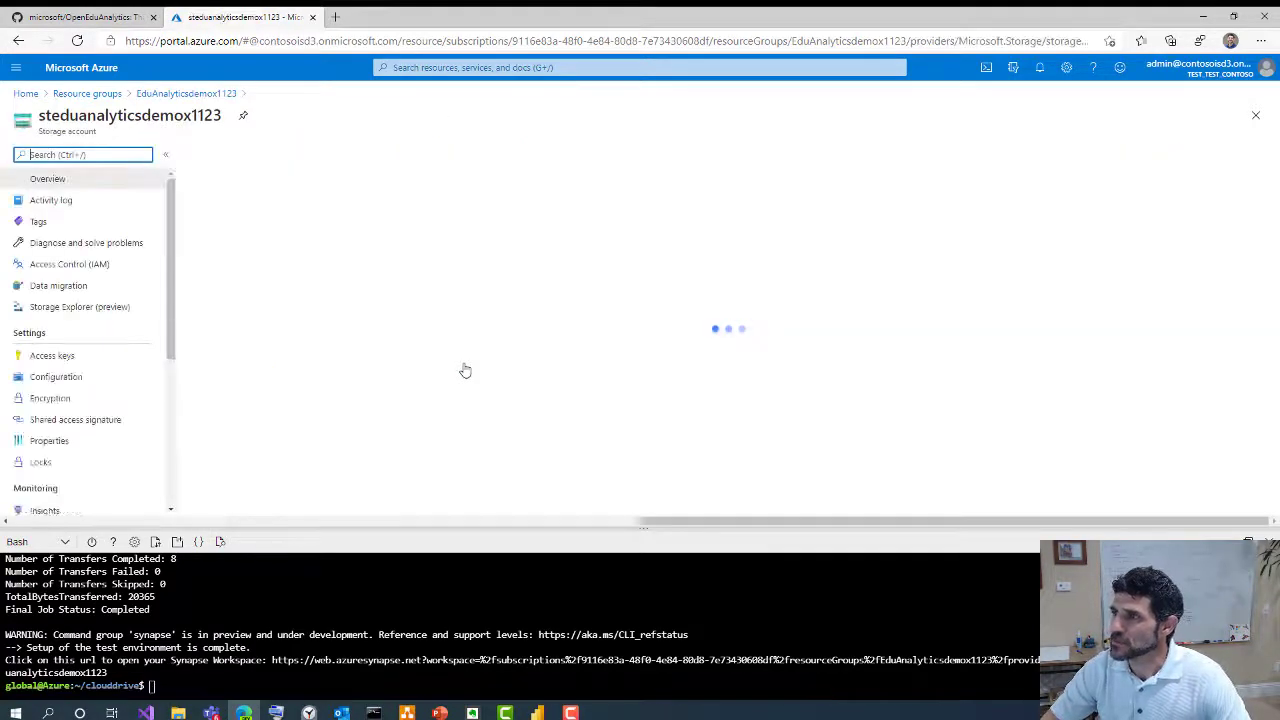
left_click(265, 377)
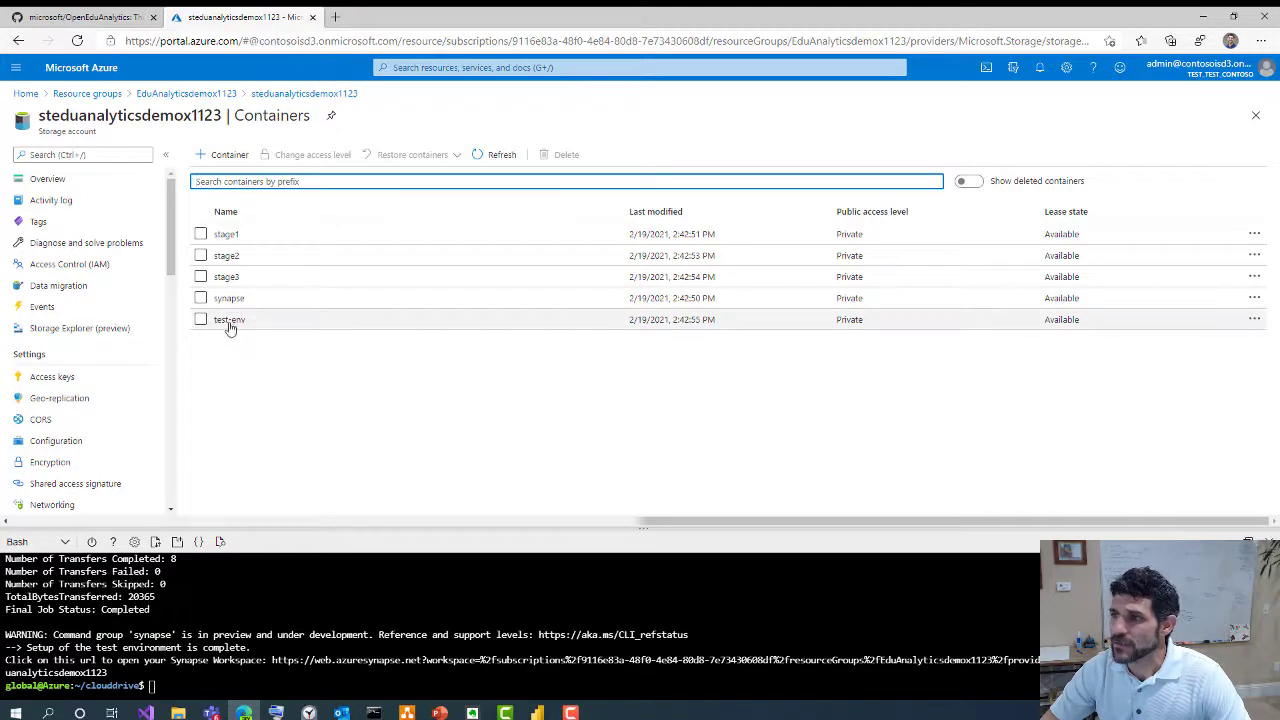
left_click(229, 323)
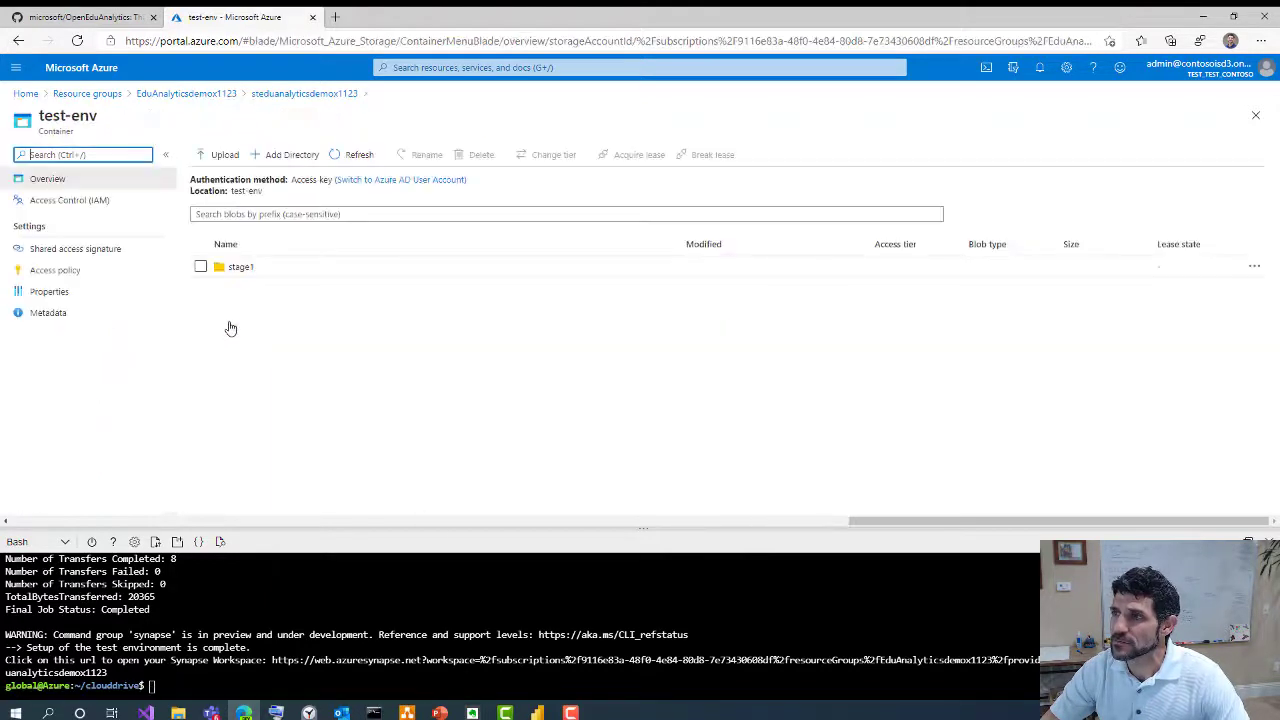
left_click(240, 268)
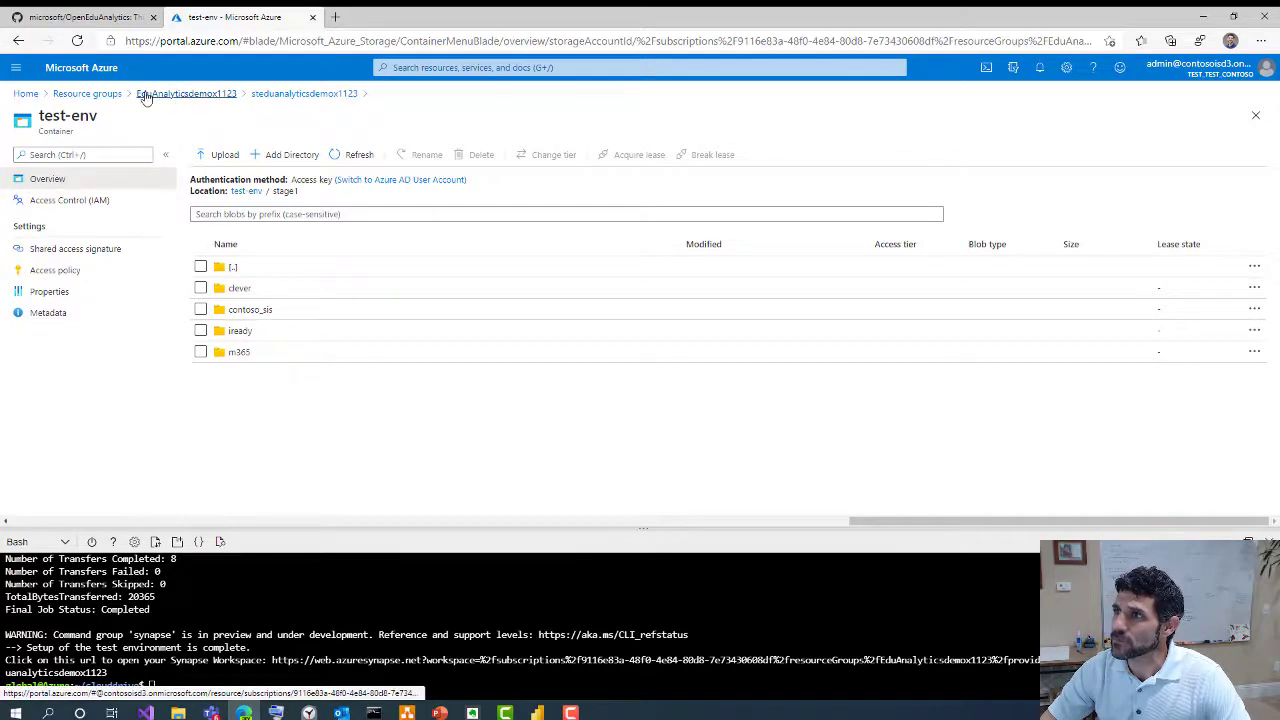
Open the syeduanalyticsdemox1123 Synapse workspace and launch Synapse Studio
left_click(203, 100)
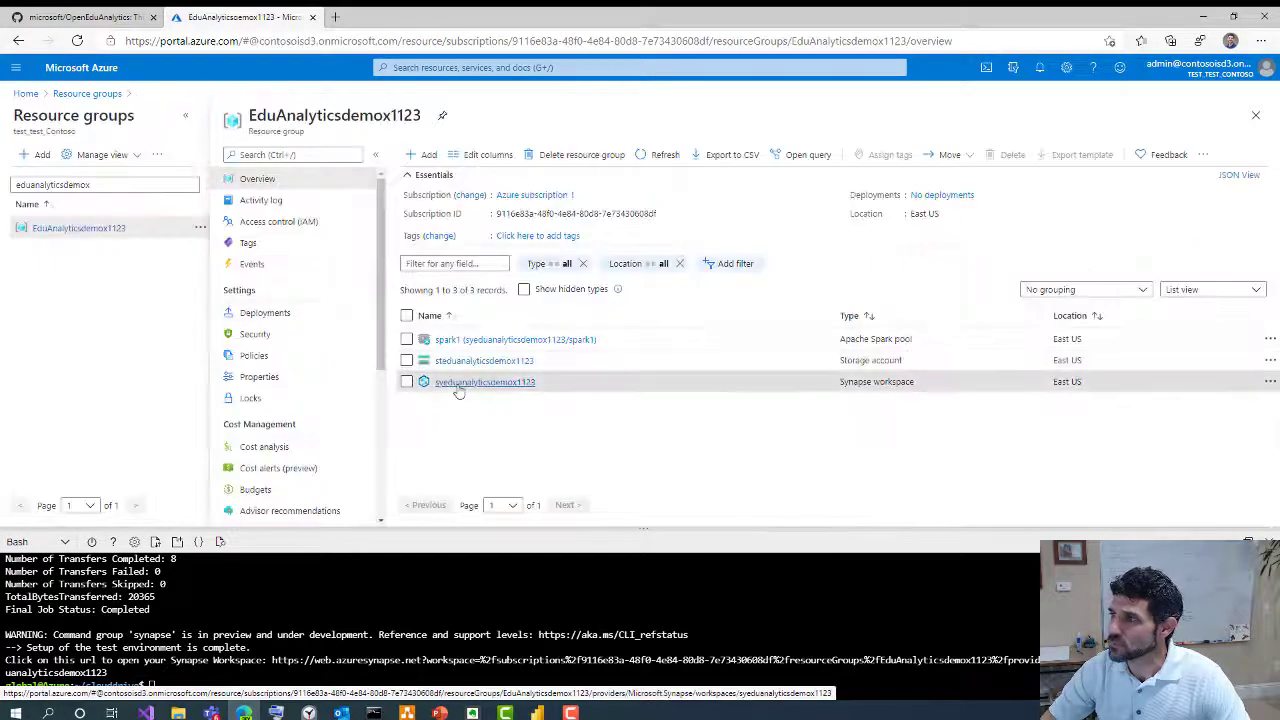
left_click(458, 382)
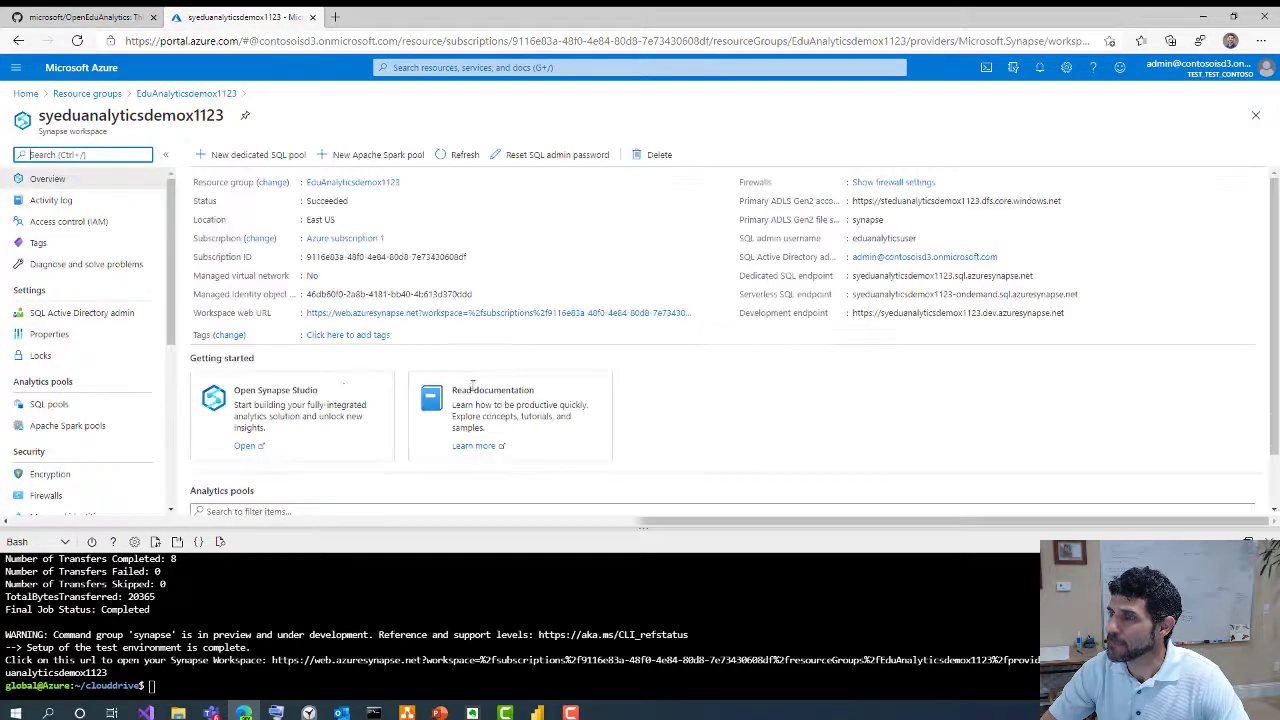
left_click(244, 446)
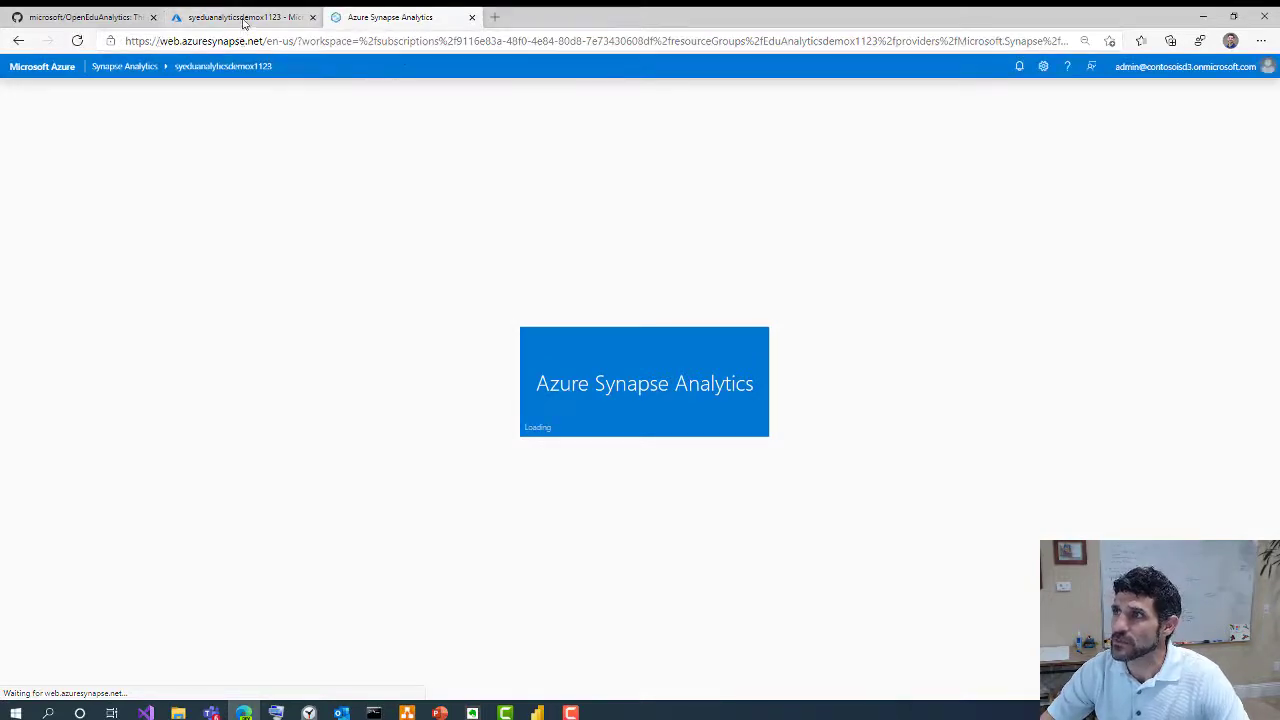
Return to the Synapse Studio tab and open the syeduanalyticsdemox1123 Develop area
left_click(232, 18)
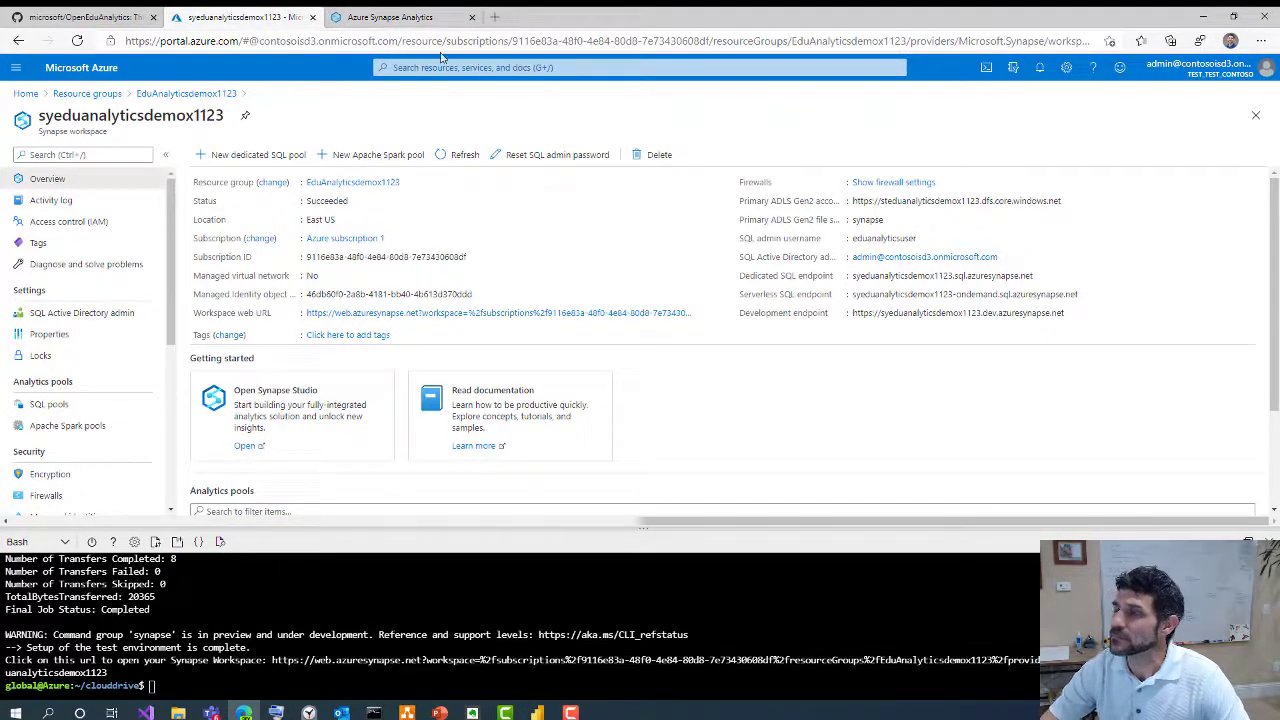
left_click(401, 18)
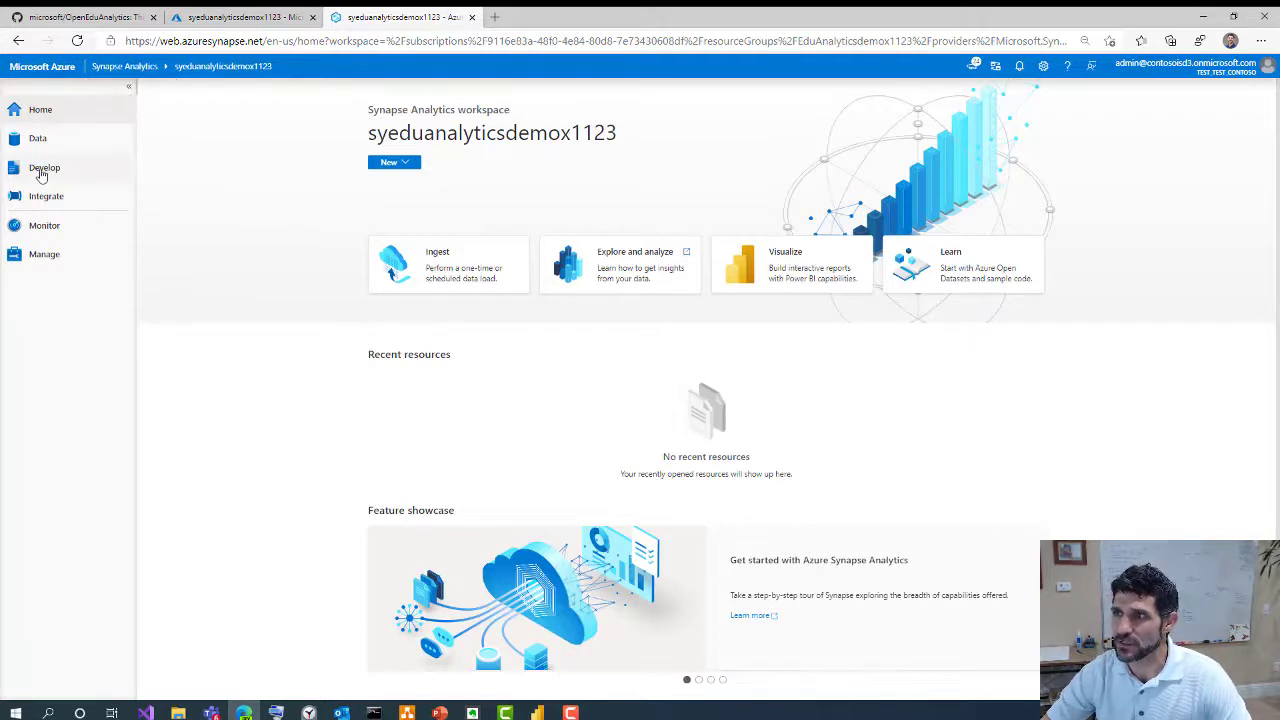
left_click(42, 172)
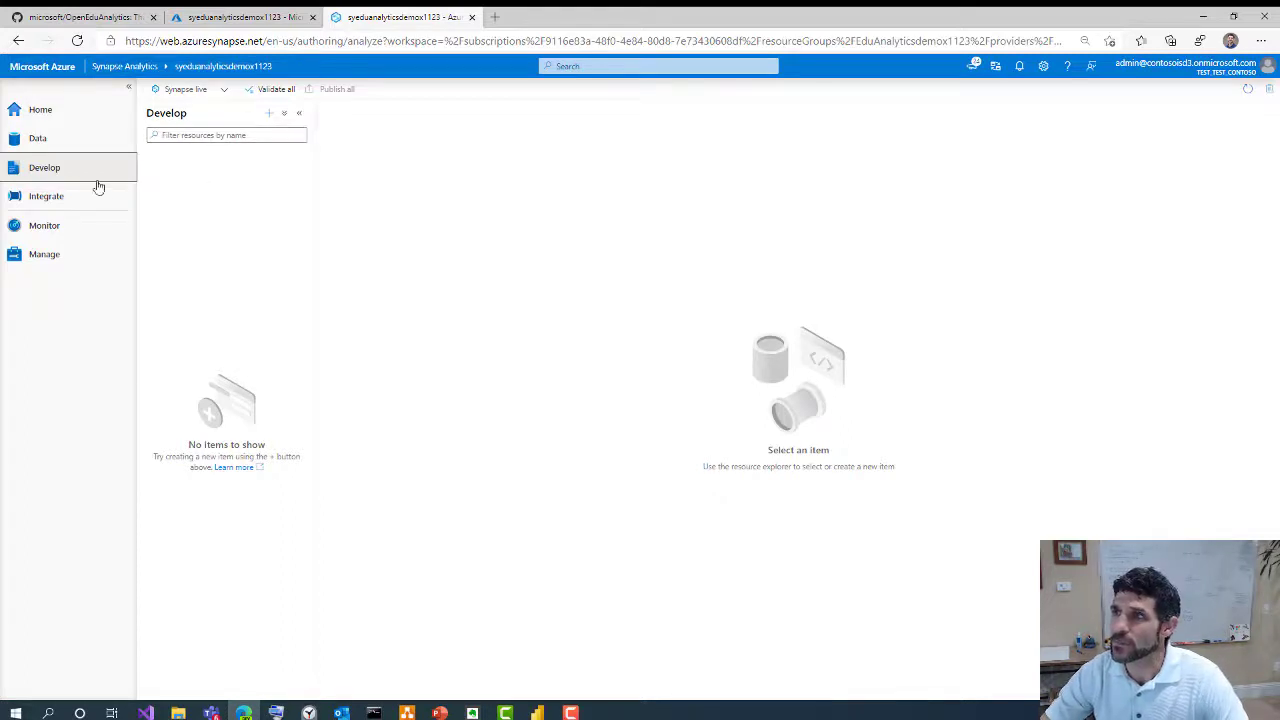
In the Data hub's linked storage, expand the storage account and browse the test-env container
left_click(38, 140)
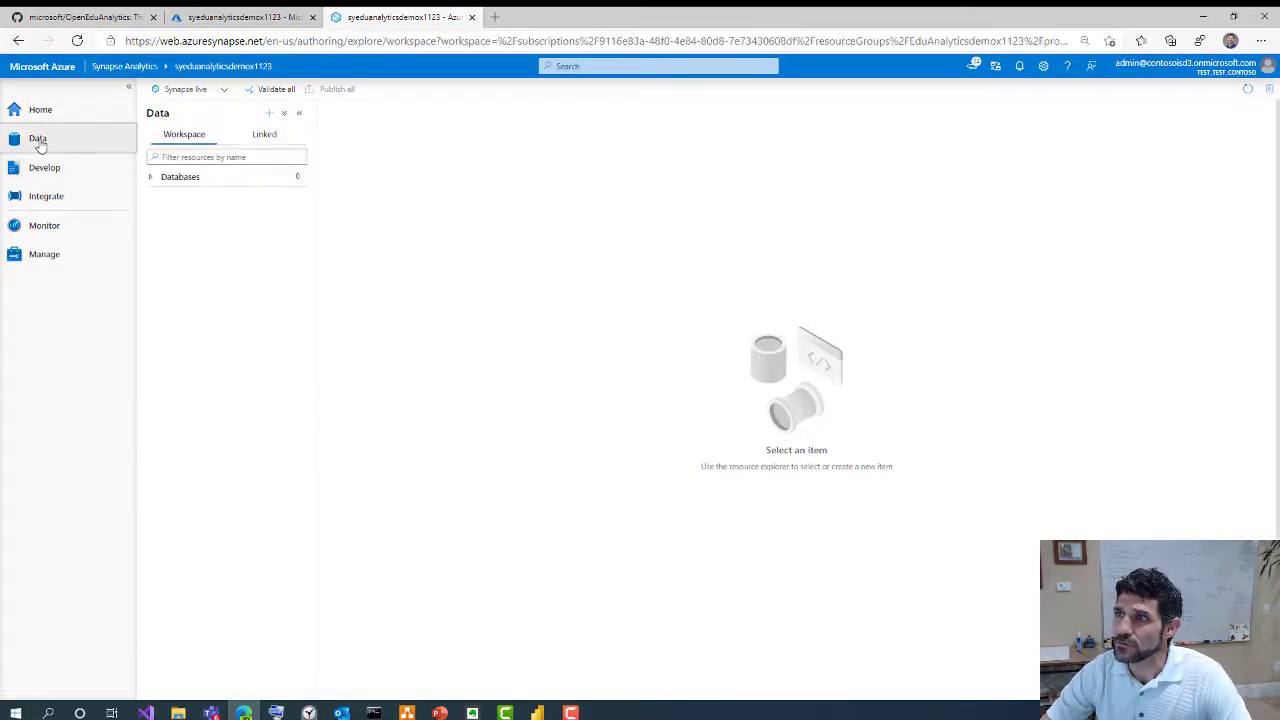
left_click(264, 136)
left_click(151, 177)
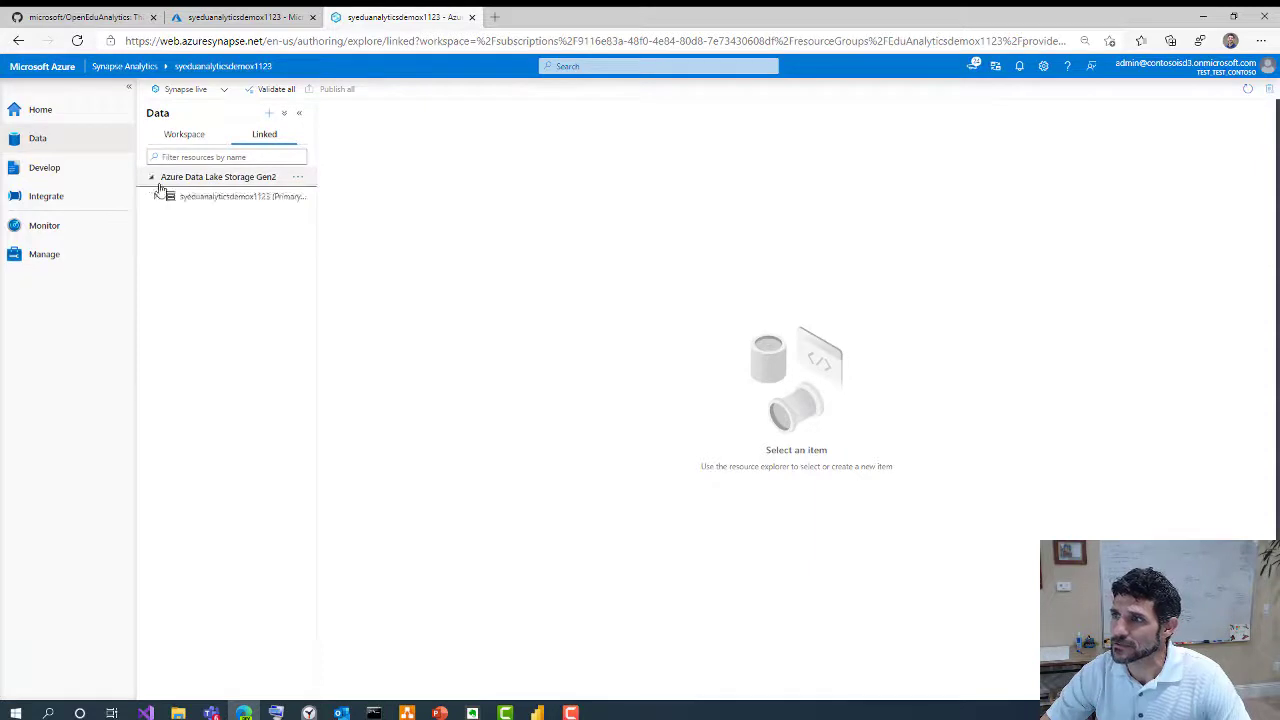
left_click(157, 197)
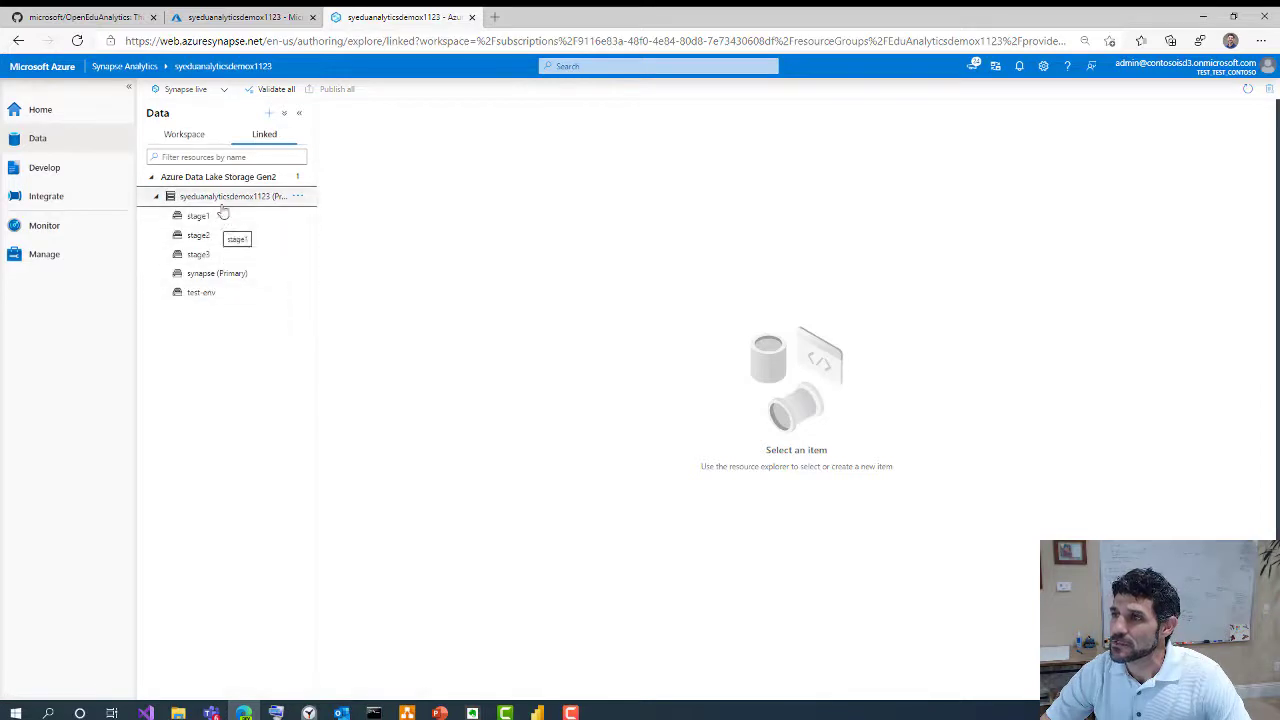
left_click(200, 293)
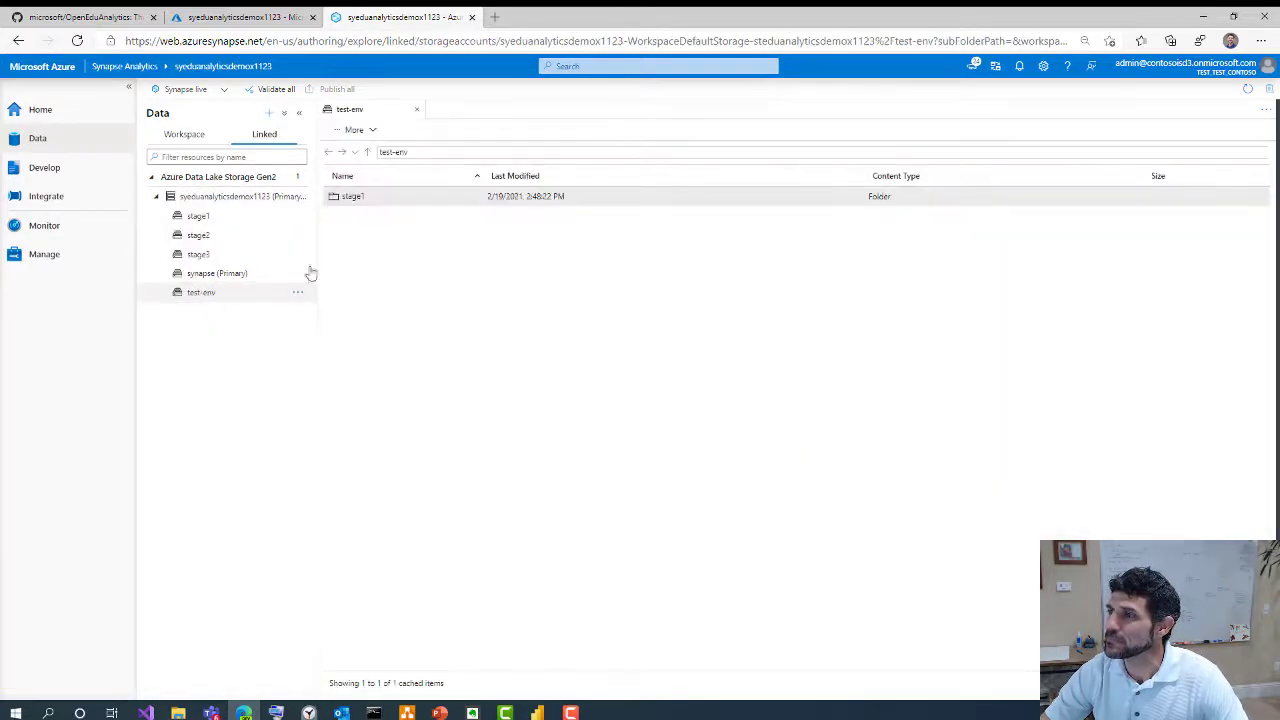
Navigate to stage1/m365/DIPData/Roster and create a Select TOP 100 rows script for Person.csv
double_click(350, 197)
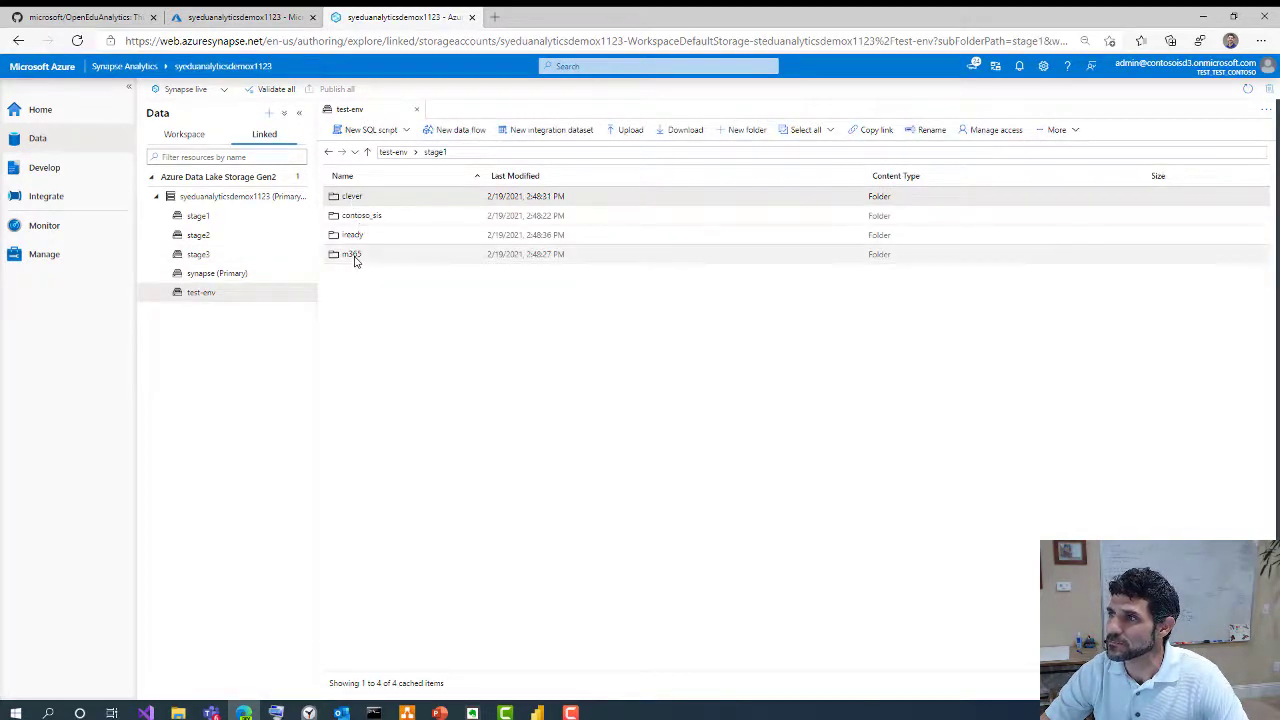
double_click(353, 256)
double_click(350, 197)
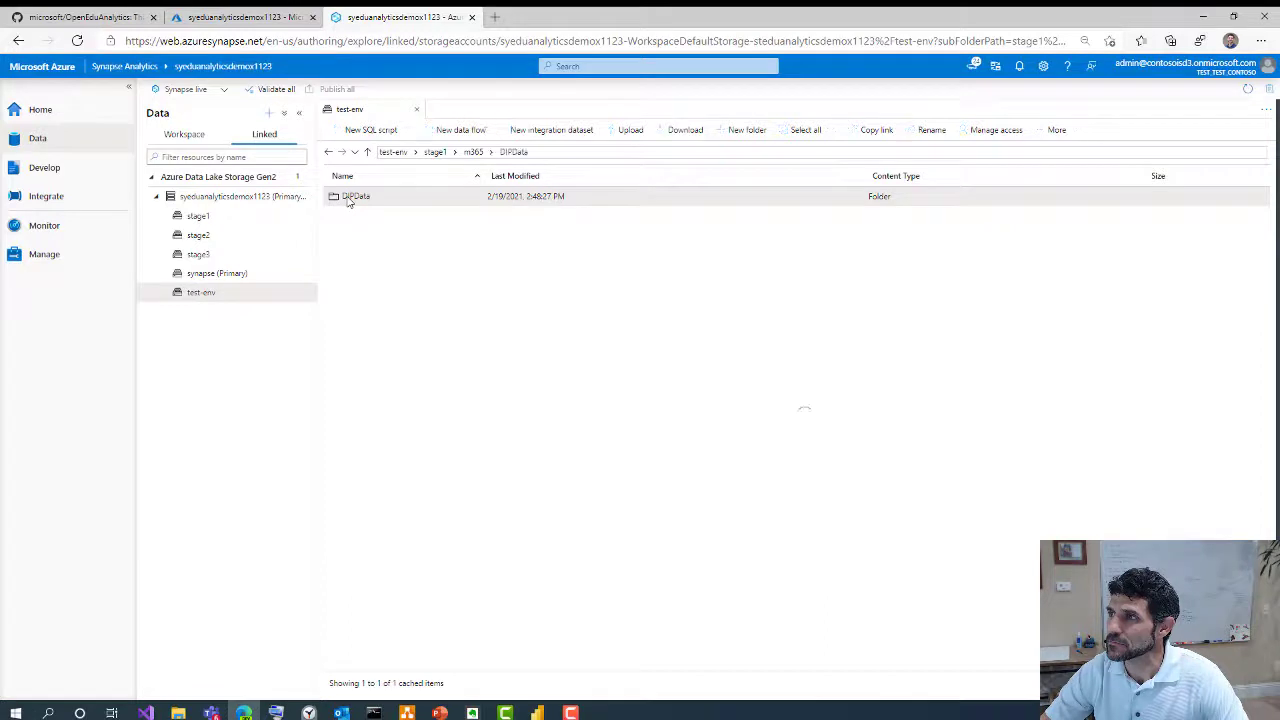
double_click(353, 217)
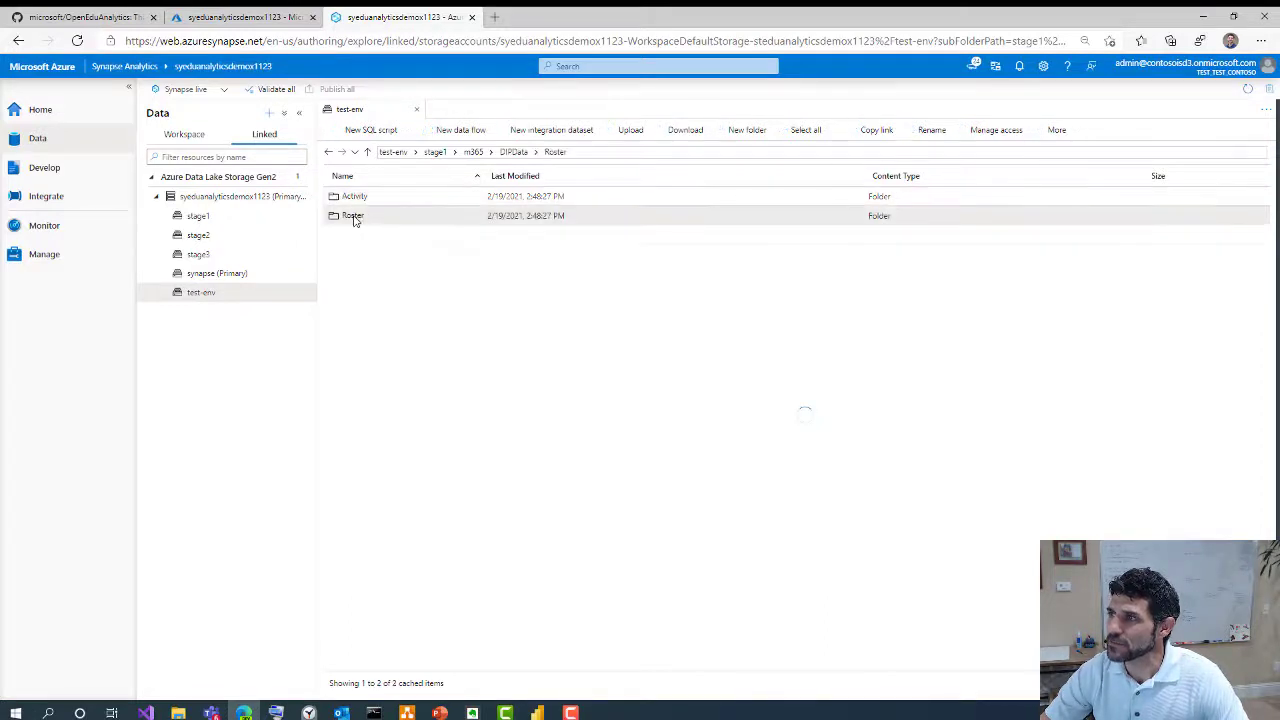
right_click(355, 261)
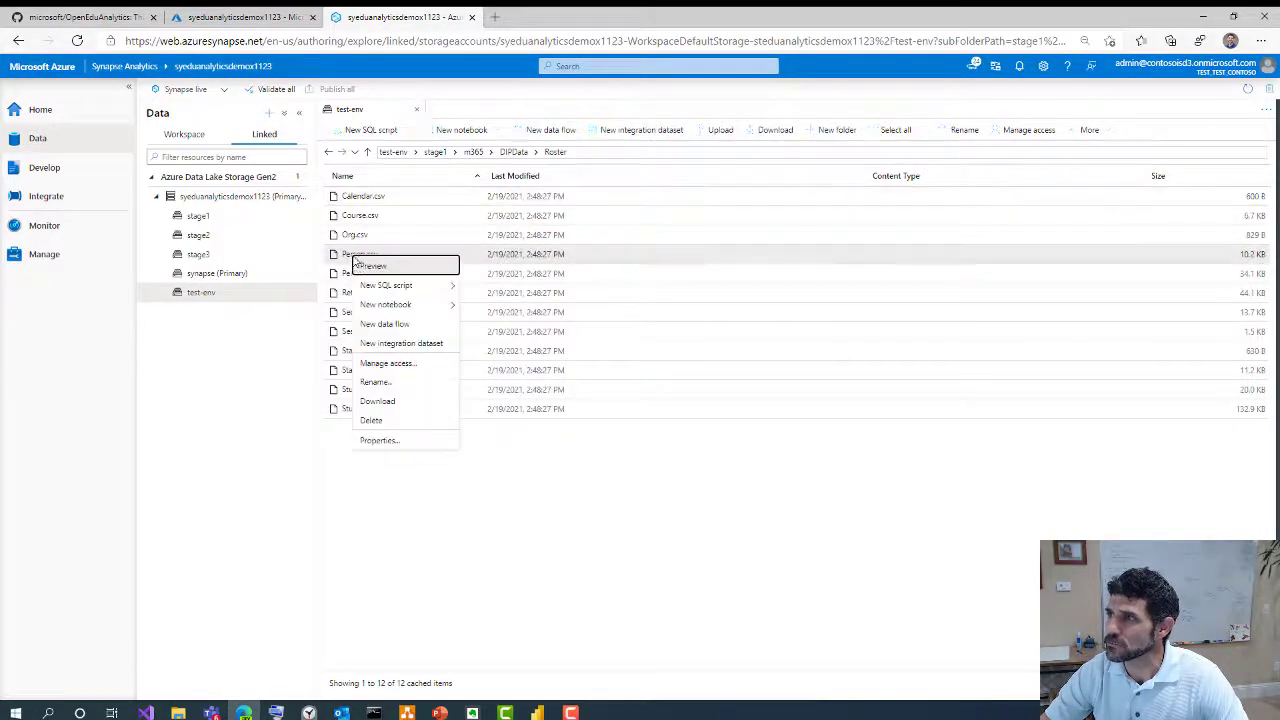
mouse_move(390, 287)
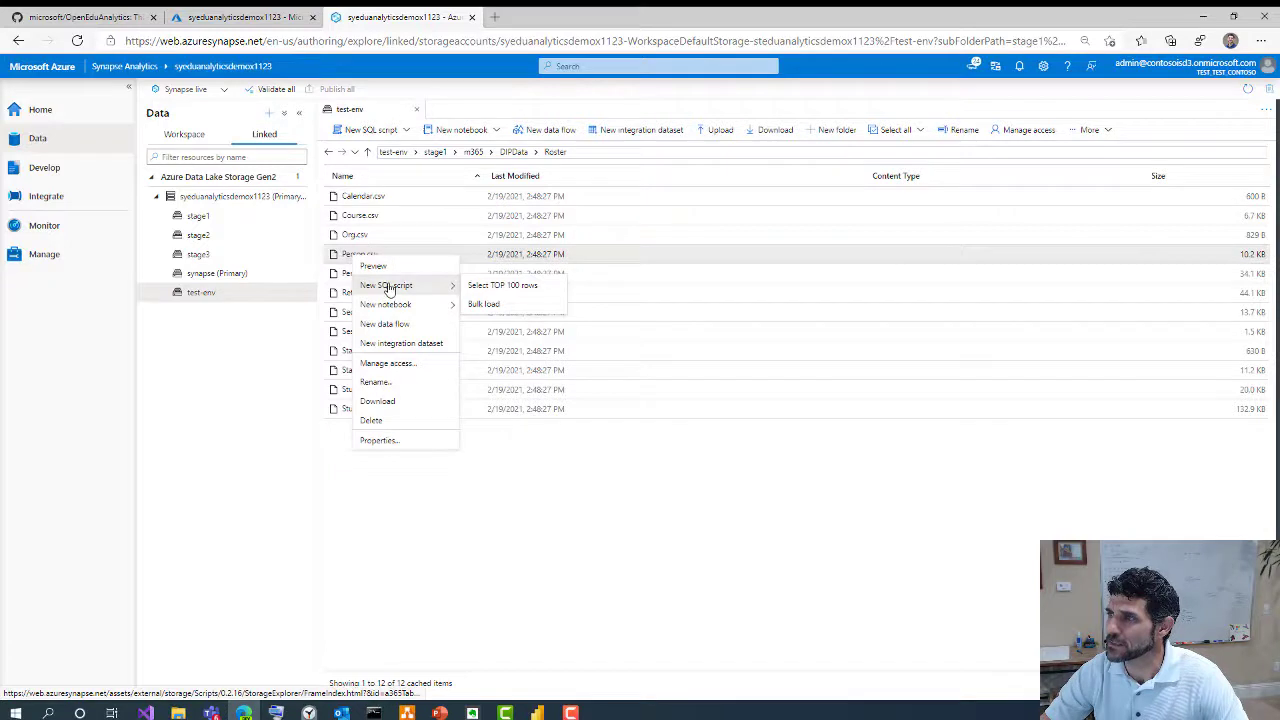
left_click(497, 286)
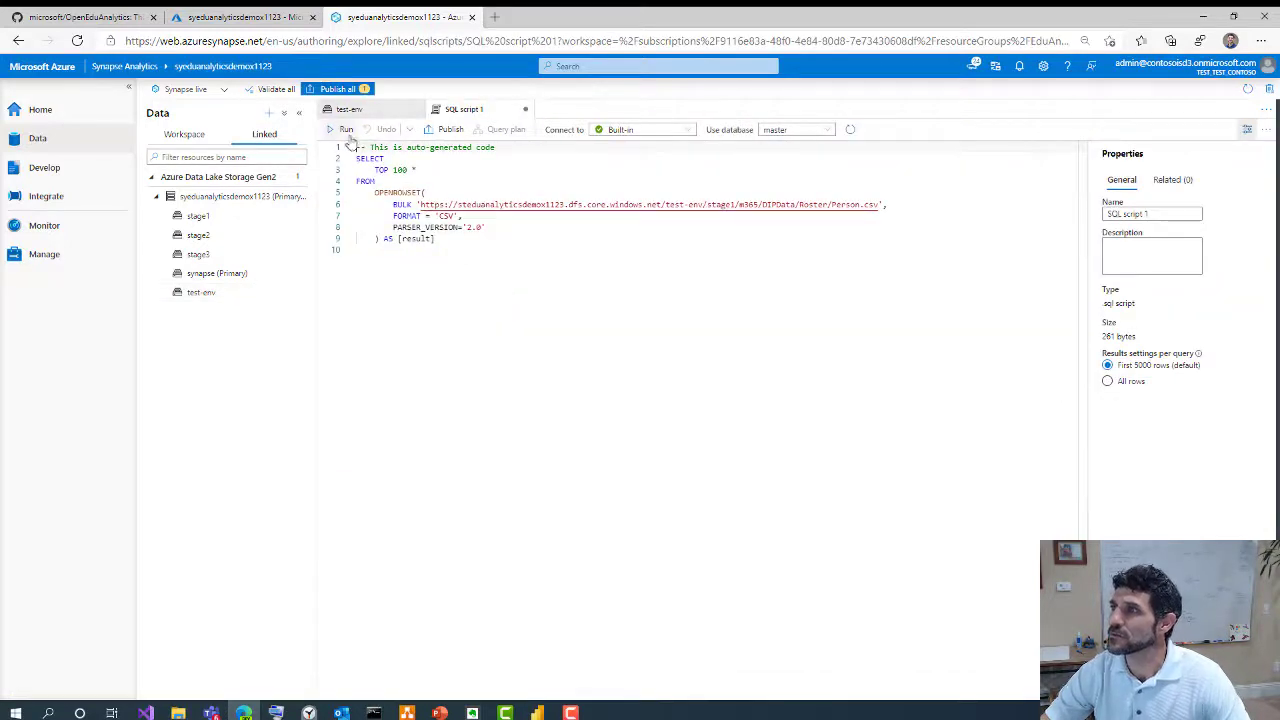
Run the Person.csv query, enlarge the results pane, then go back to the Azure portal tab
left_click(340, 130)
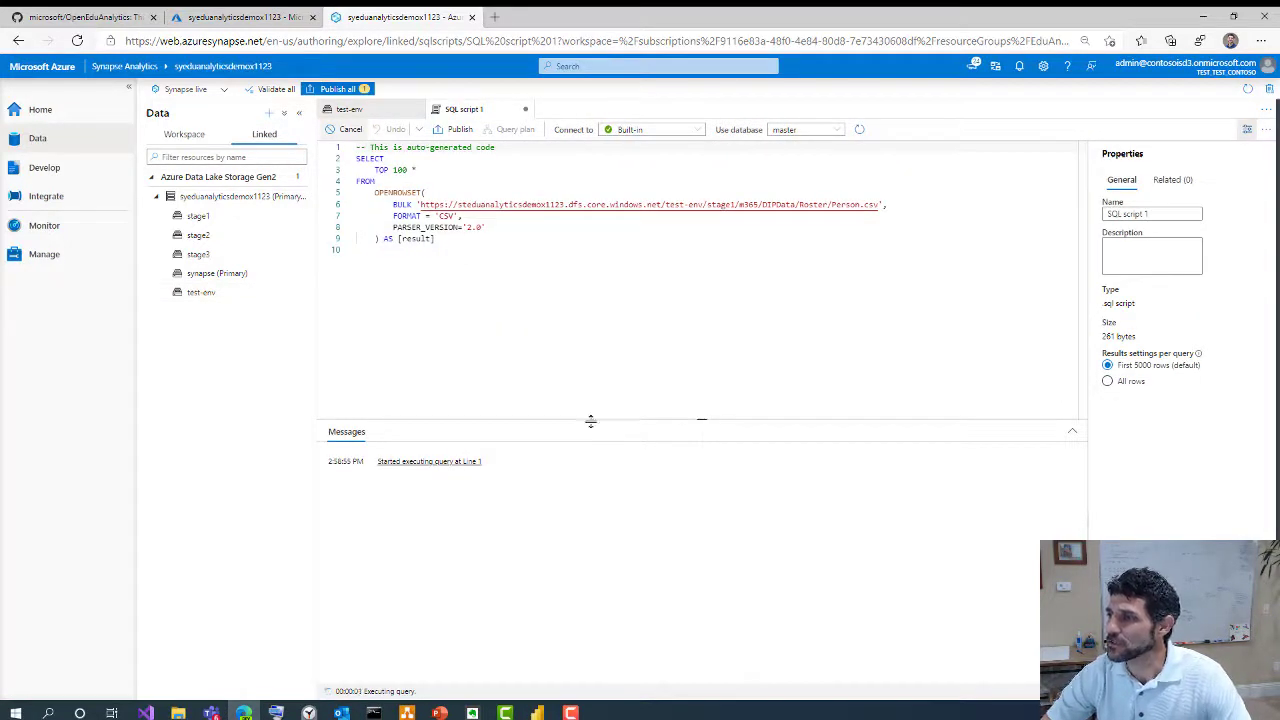
left_click_drag(590, 421, 560, 308)
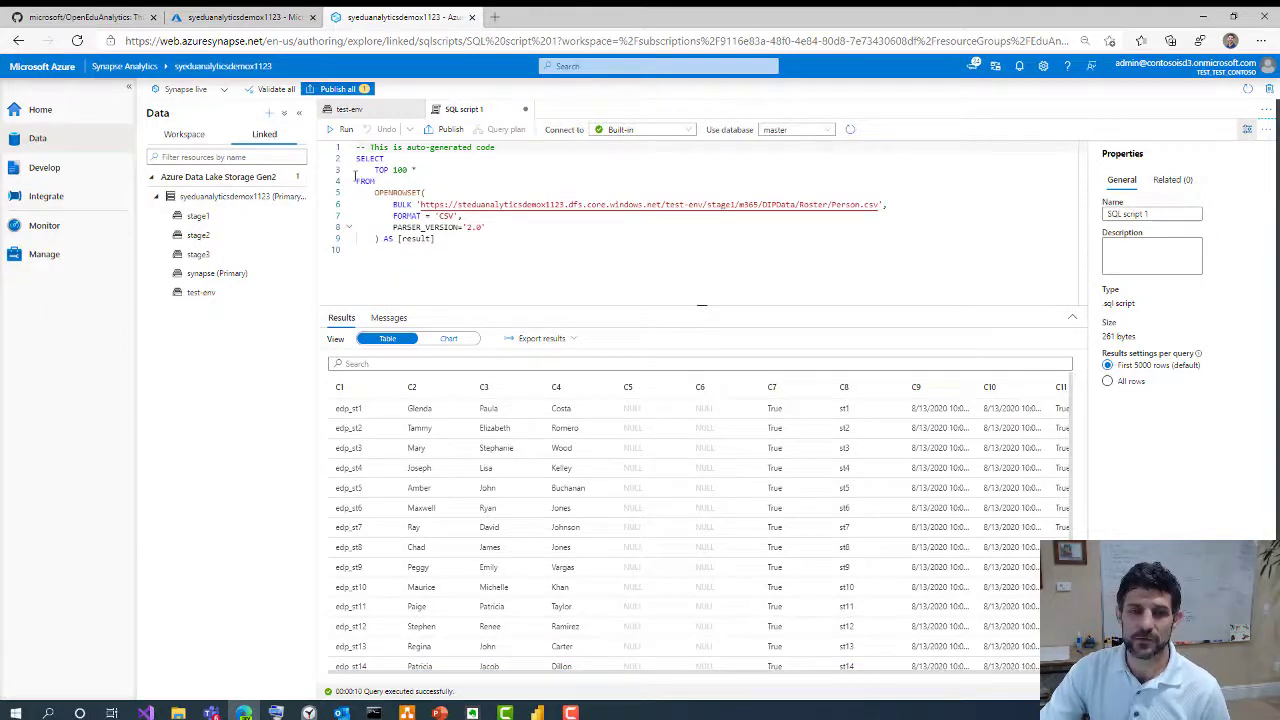
left_click(214, 18)
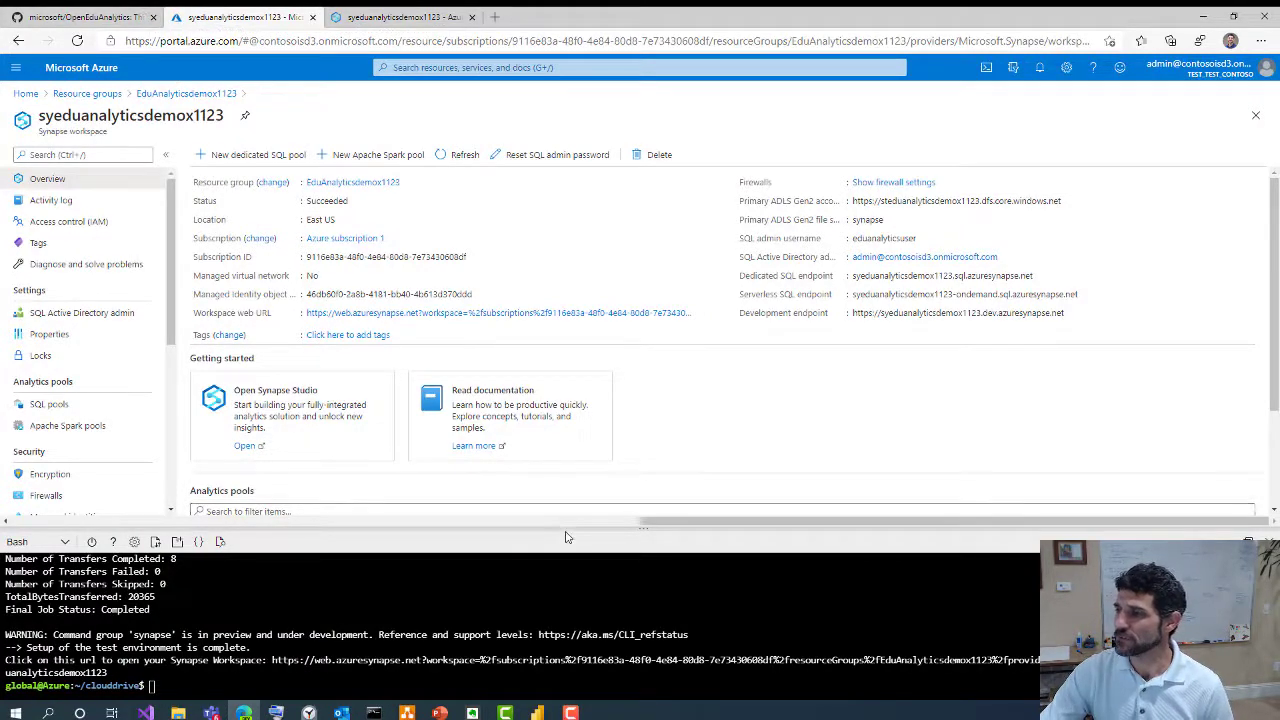
Enlarge the Cloud Shell and open its file share listing
left_click_drag(565, 537, 534, 250)
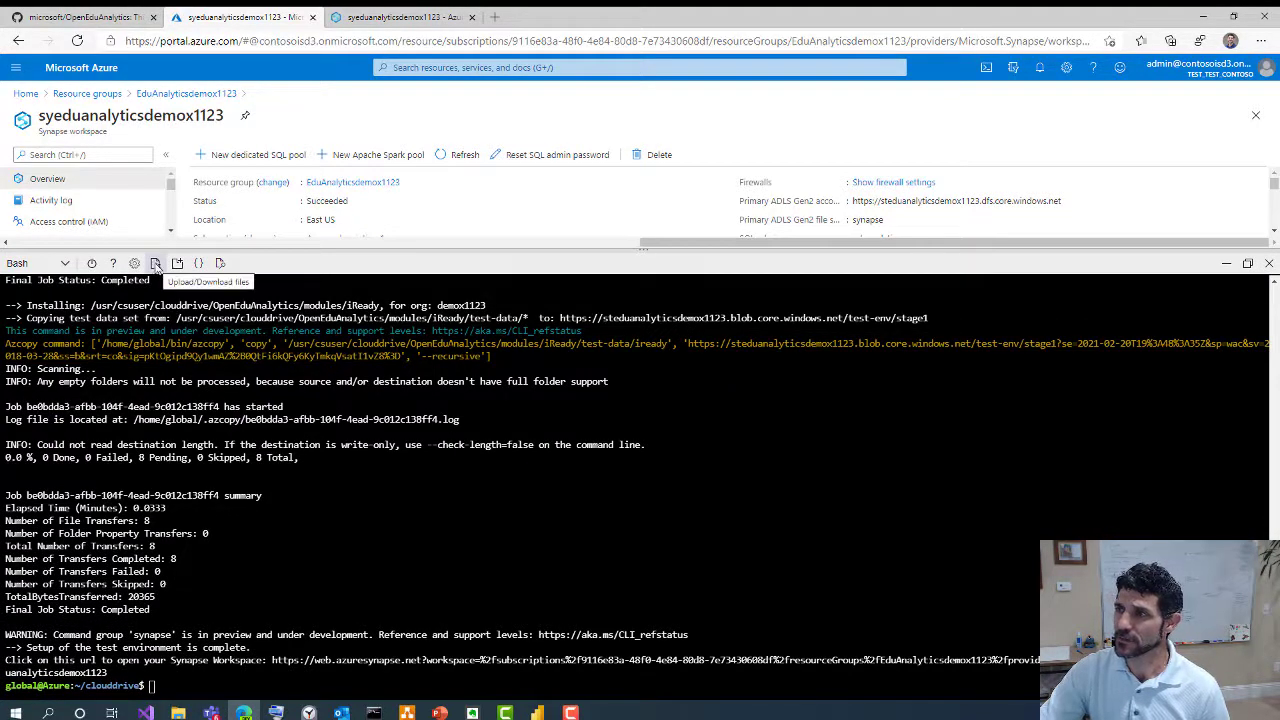
left_click(155, 264)
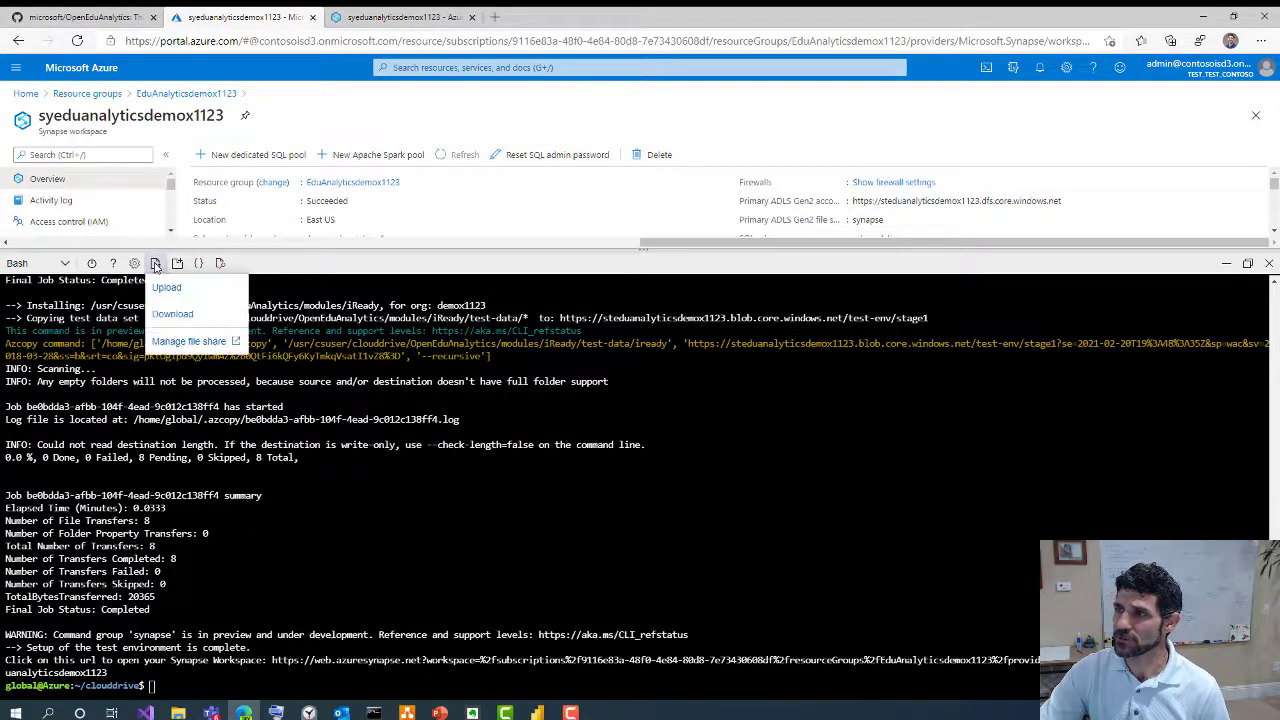
left_click(163, 343)
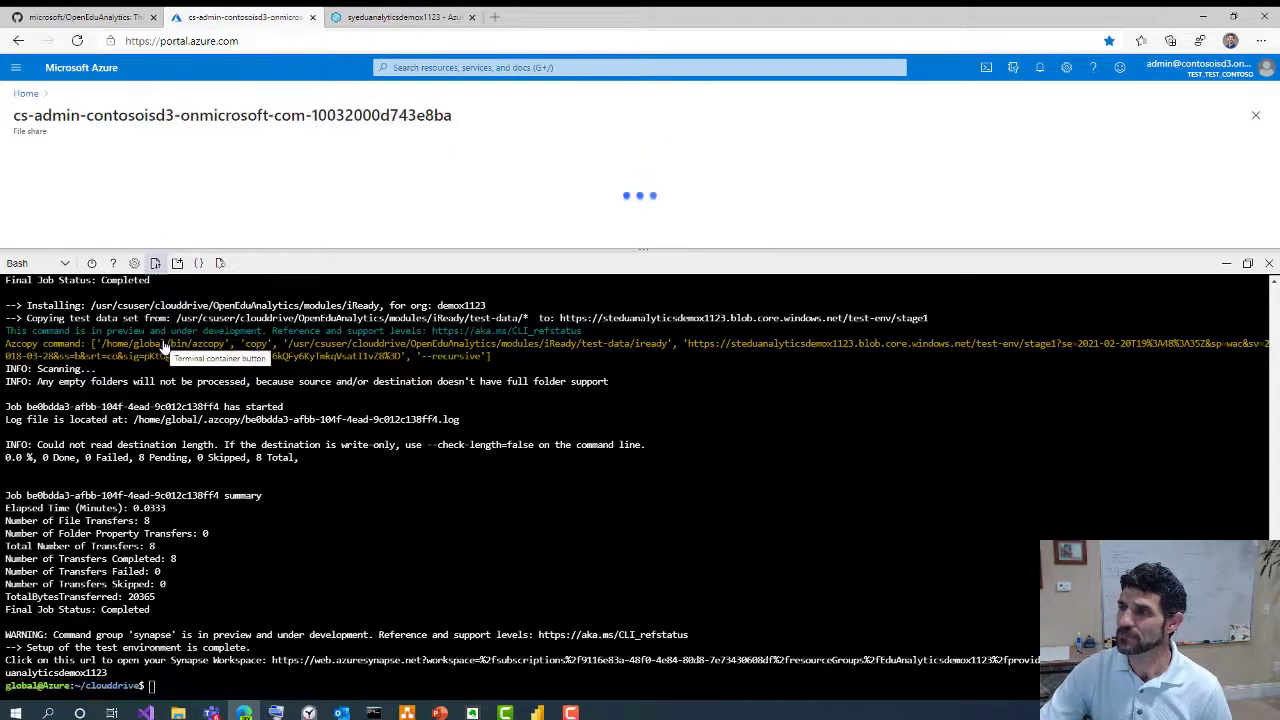
left_click_drag(244, 263, 240, 446)
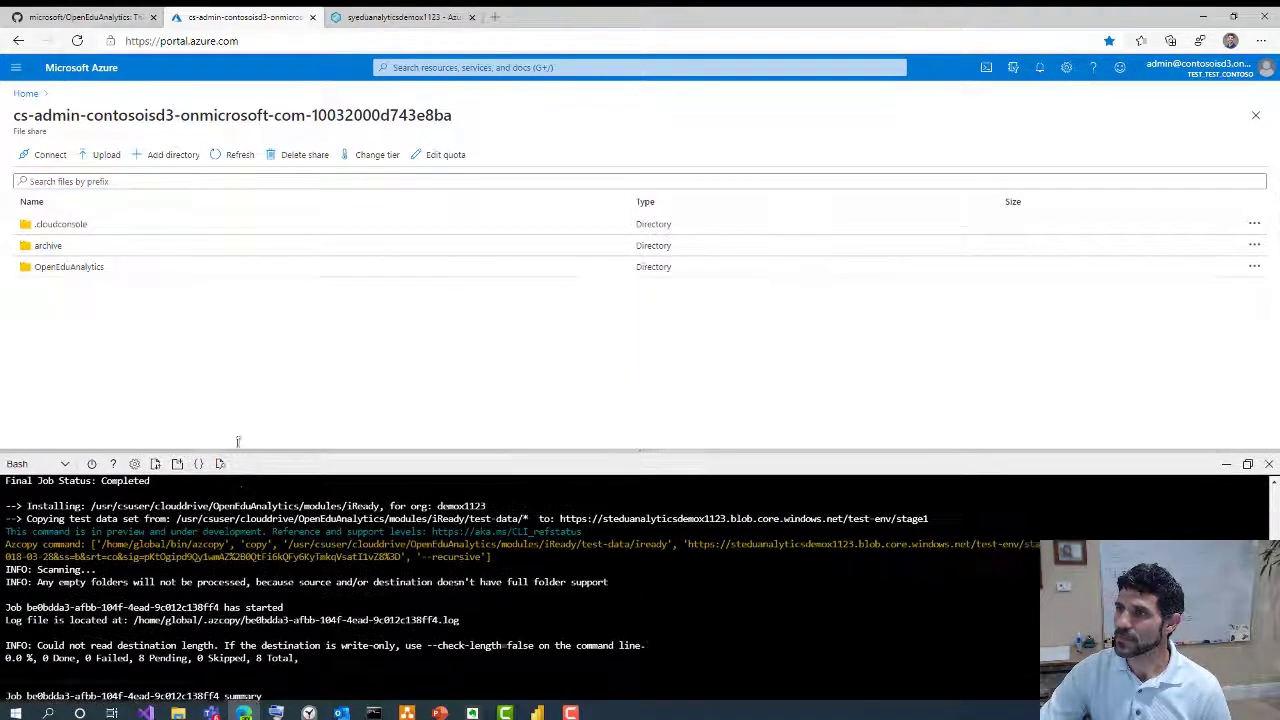
Download Contoso_ISD_all_in_one.ipynb from OpenEduAnalytics/tmp, then go back to the Synapse tab
left_click(62, 274)
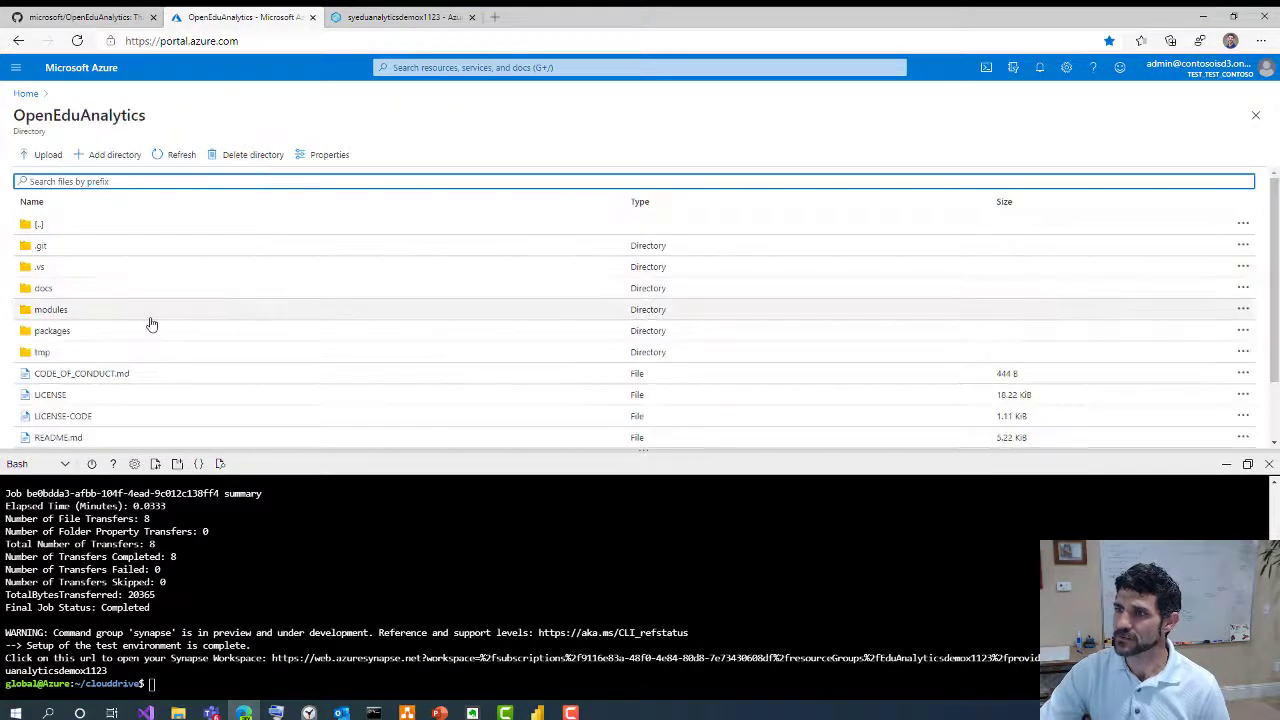
left_click(43, 353)
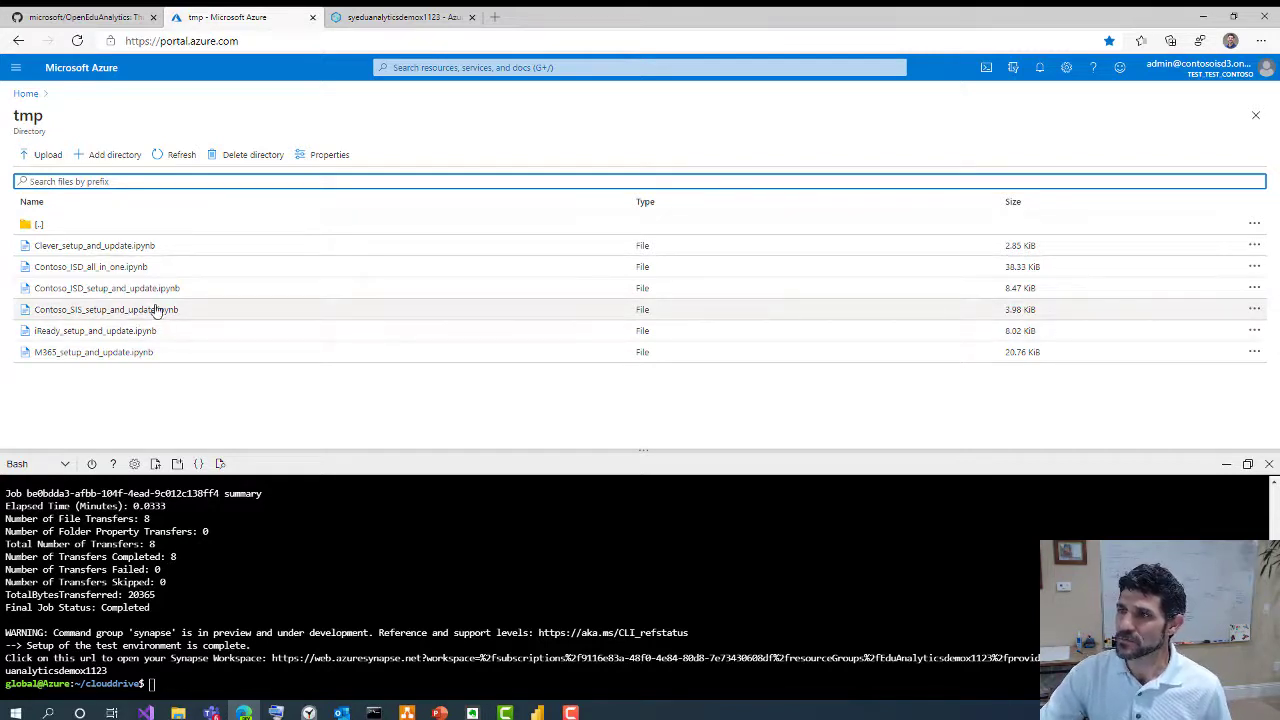
right_click(118, 272)
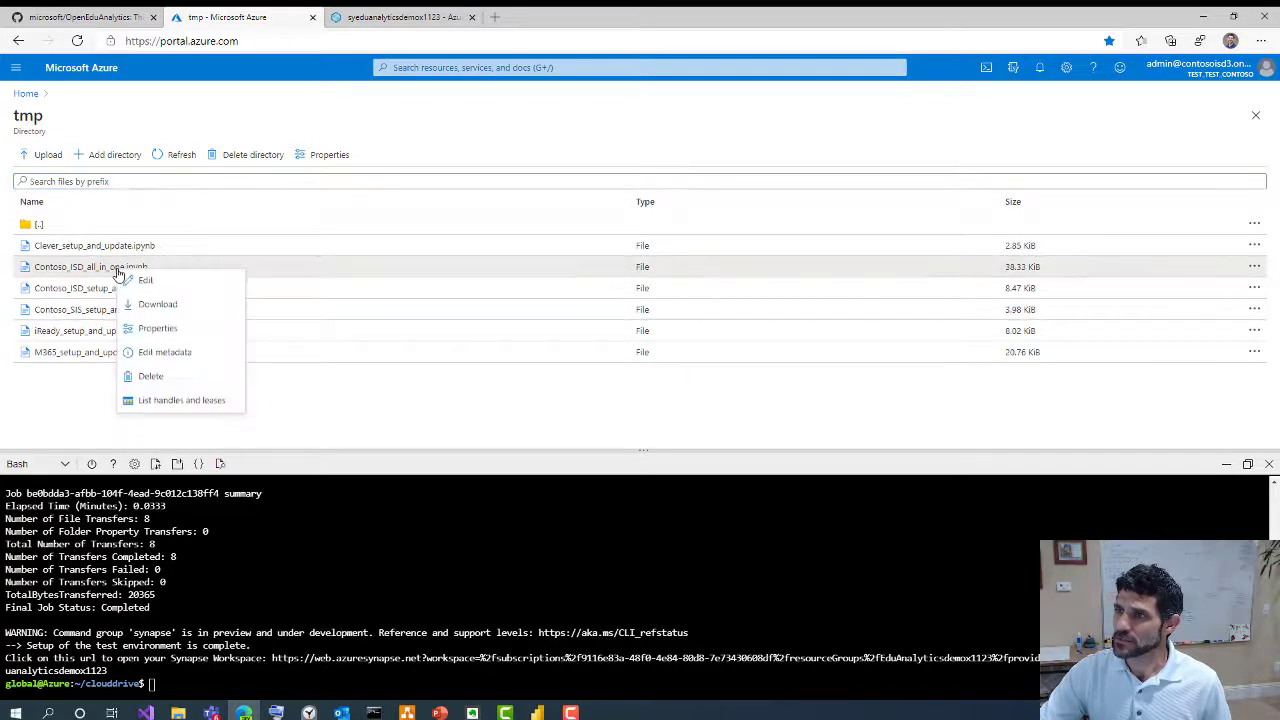
left_click(160, 304)
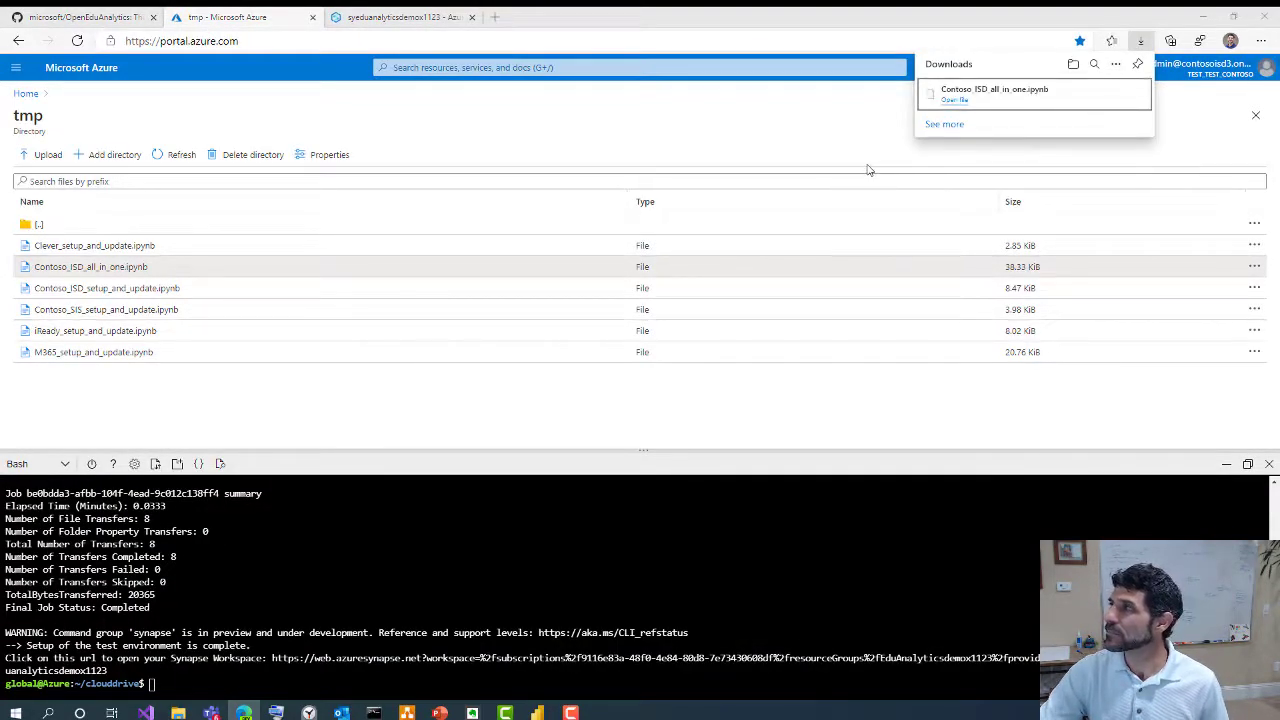
left_click(388, 20)
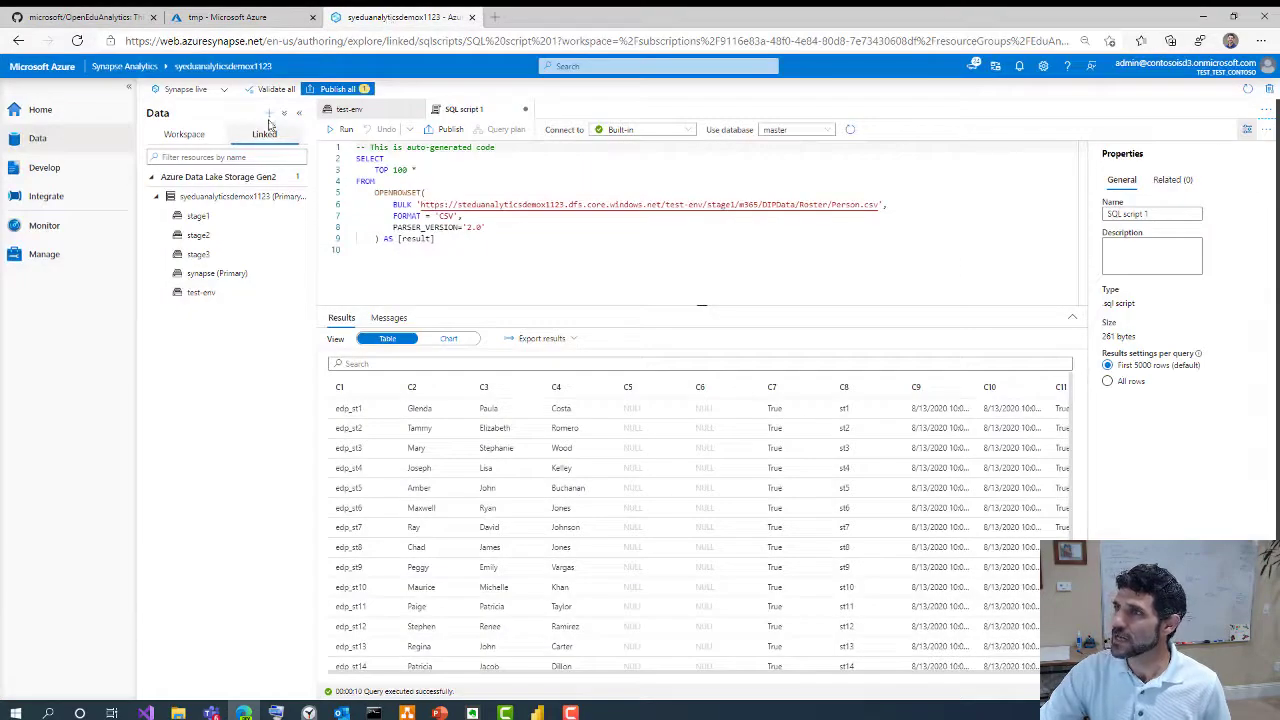
Import Contoso_ISD_all_in_one.ipynb as a notebook from the Develop hub's + > Import
left_click(41, 170)
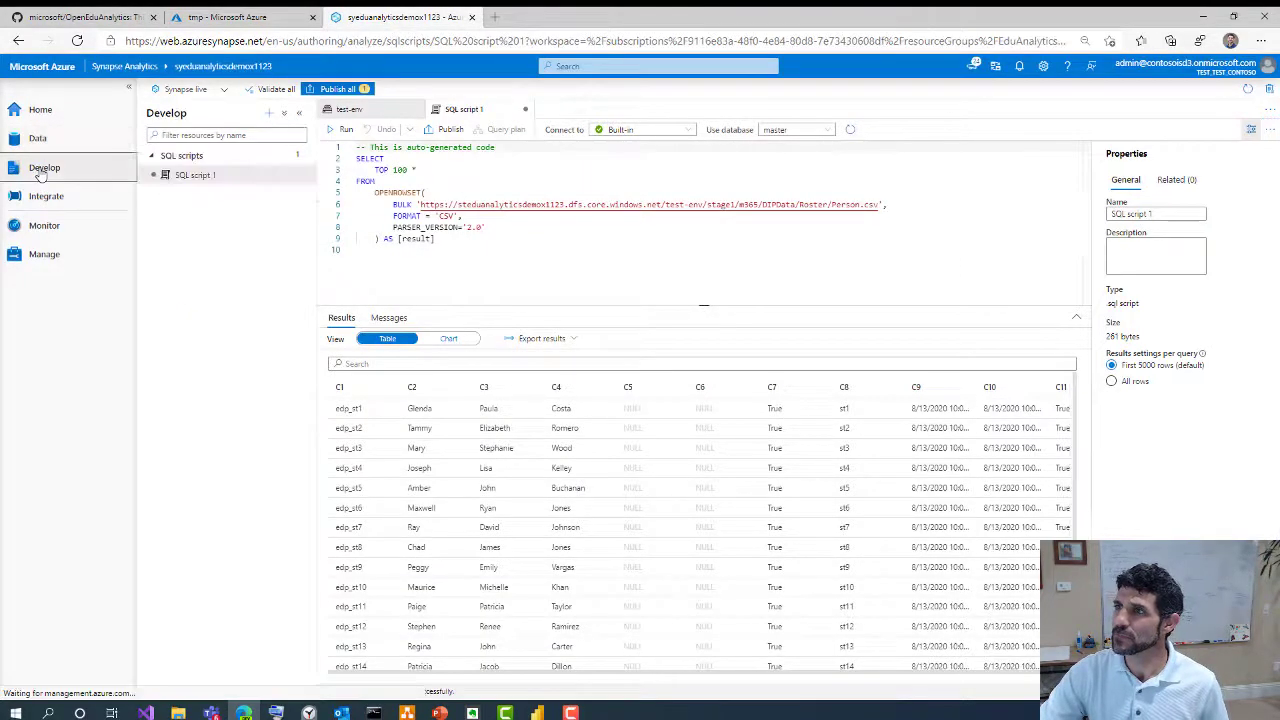
left_click(267, 114)
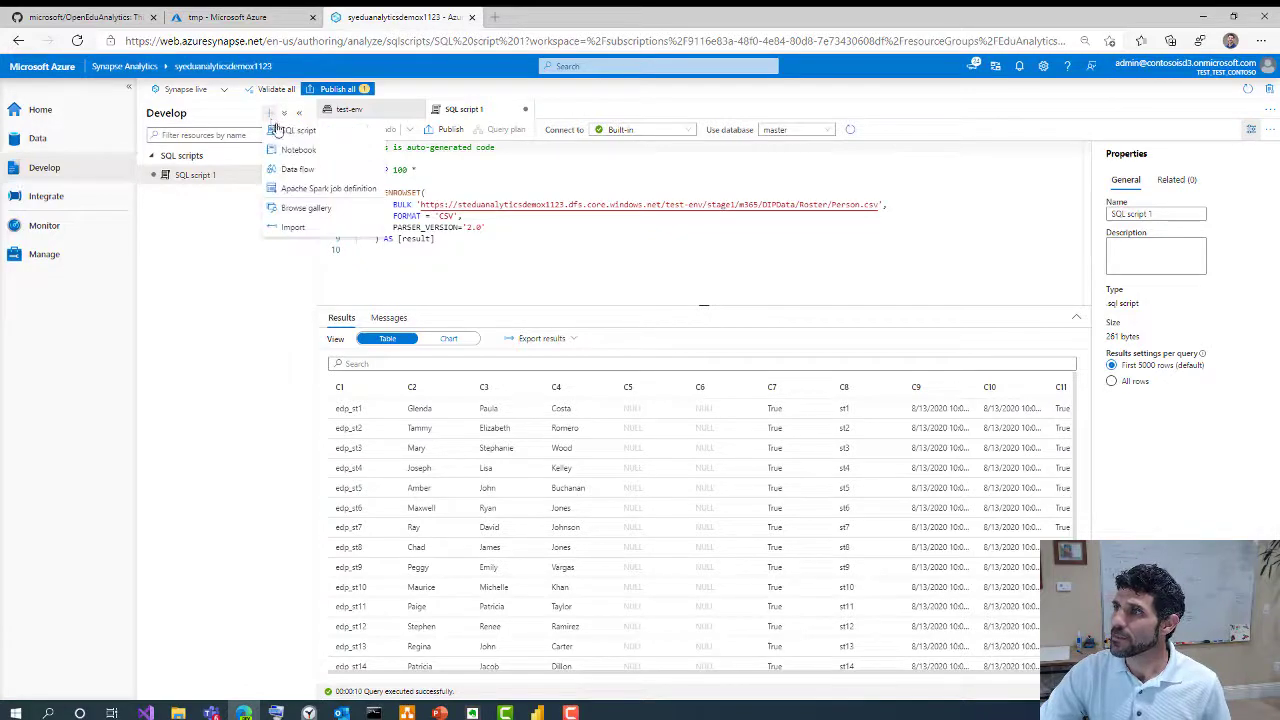
left_click(294, 229)
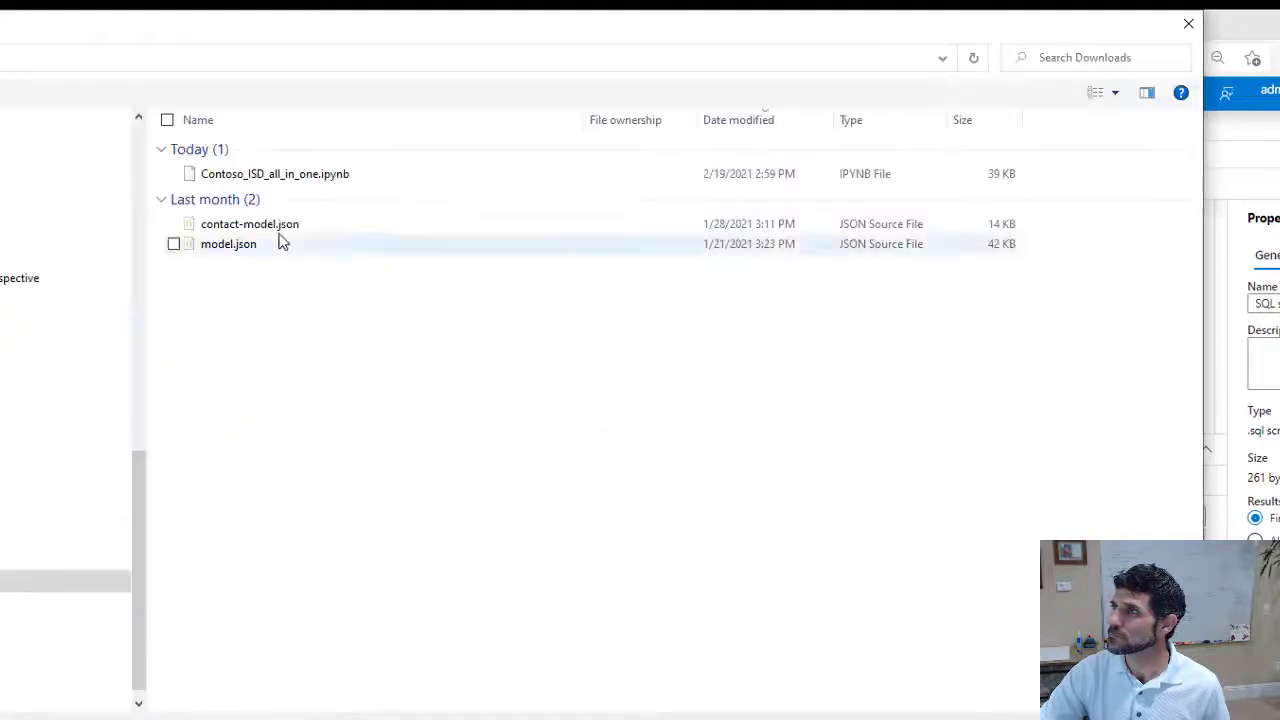
left_click(258, 180)
left_click(970, 716)
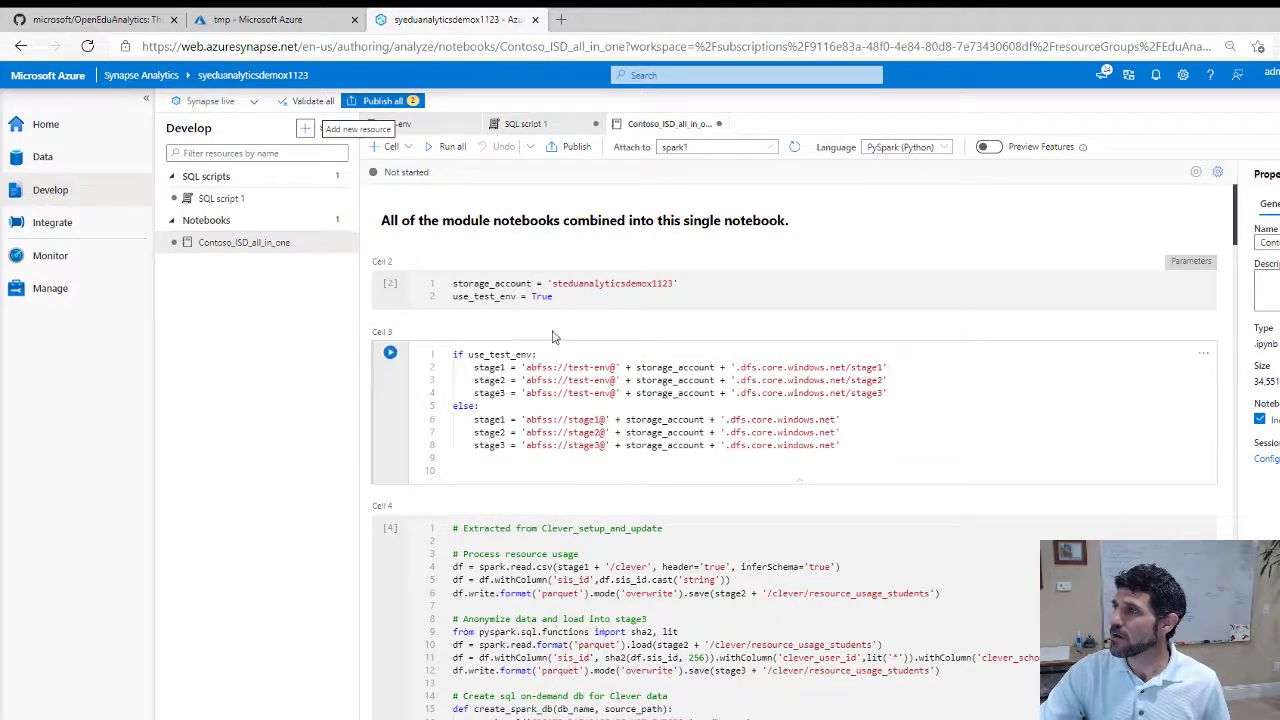
Check the storage_account name in Cell 2, then Run all notebook cells
left_click(686, 283)
double_click(665, 283)
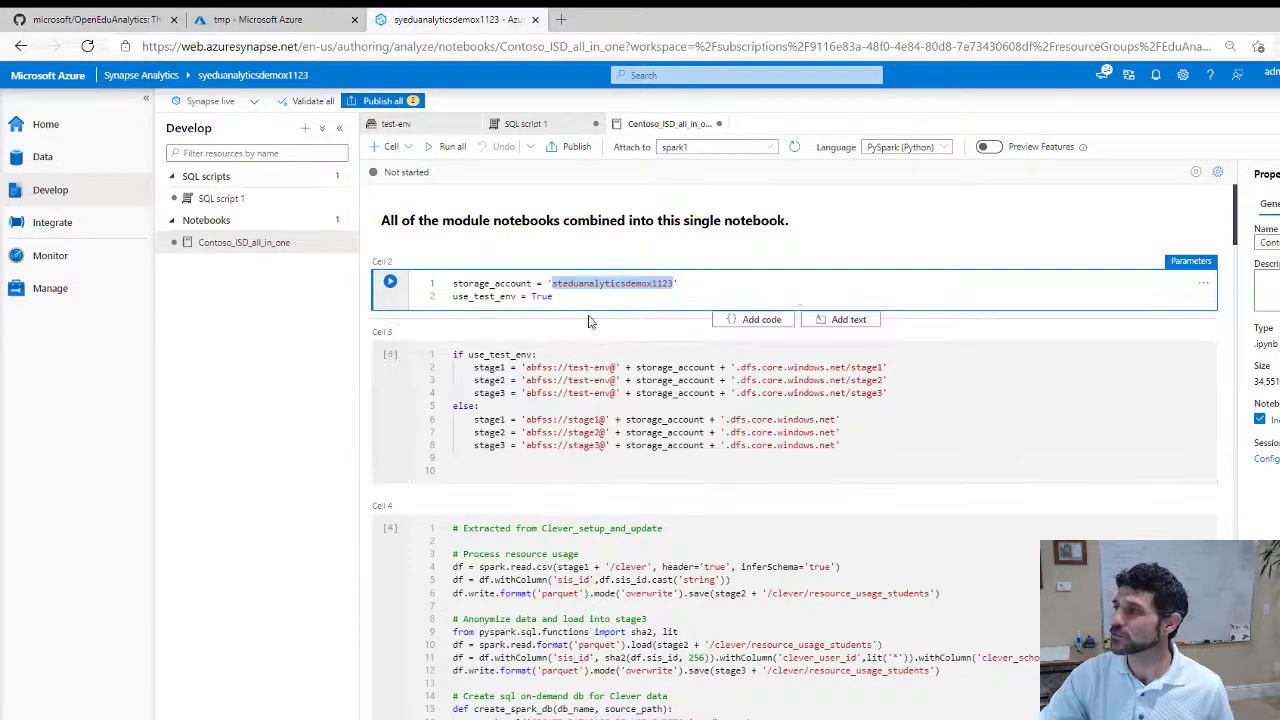
left_click(443, 150)
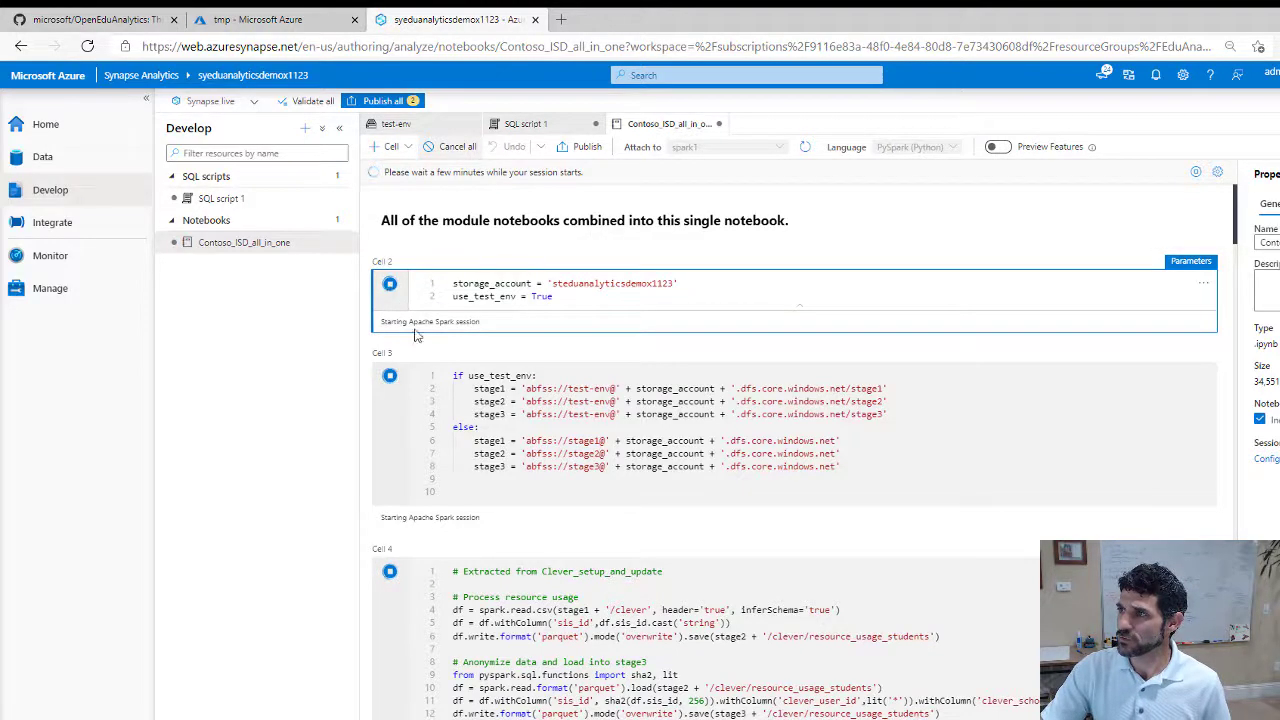
scroll(420, 345, "down", 1)
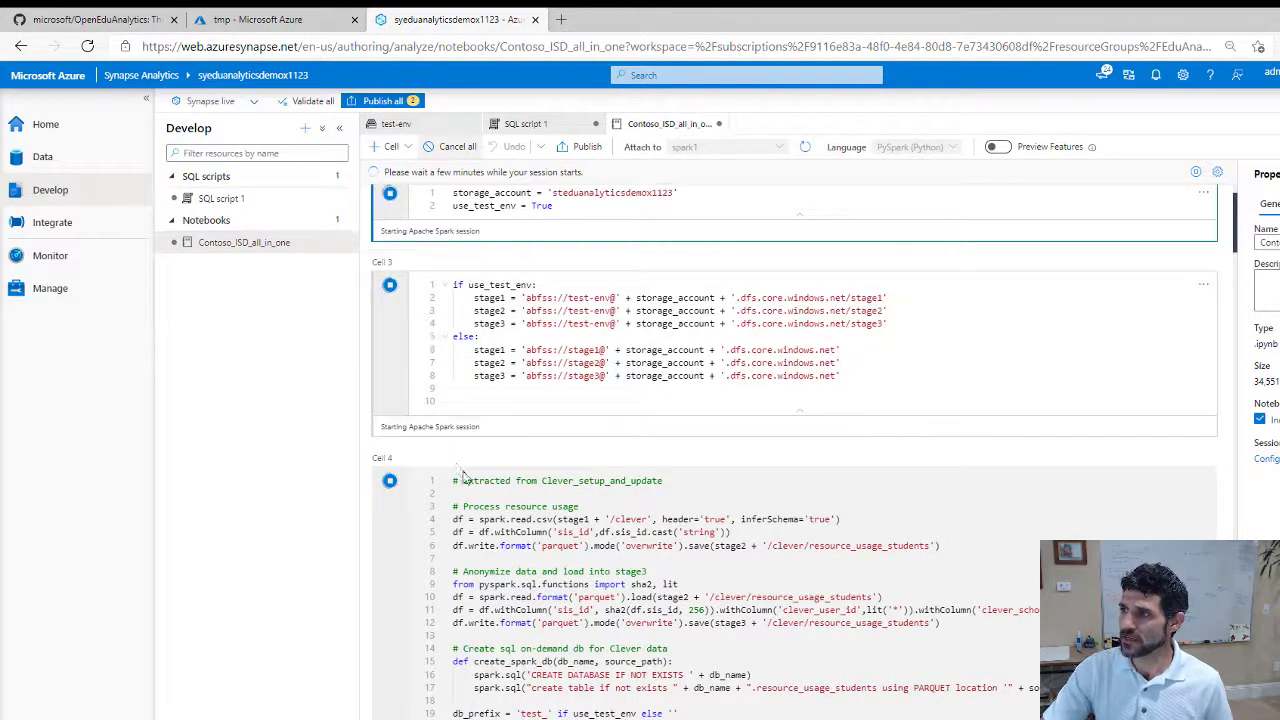
scroll(509, 508, "up", 1)
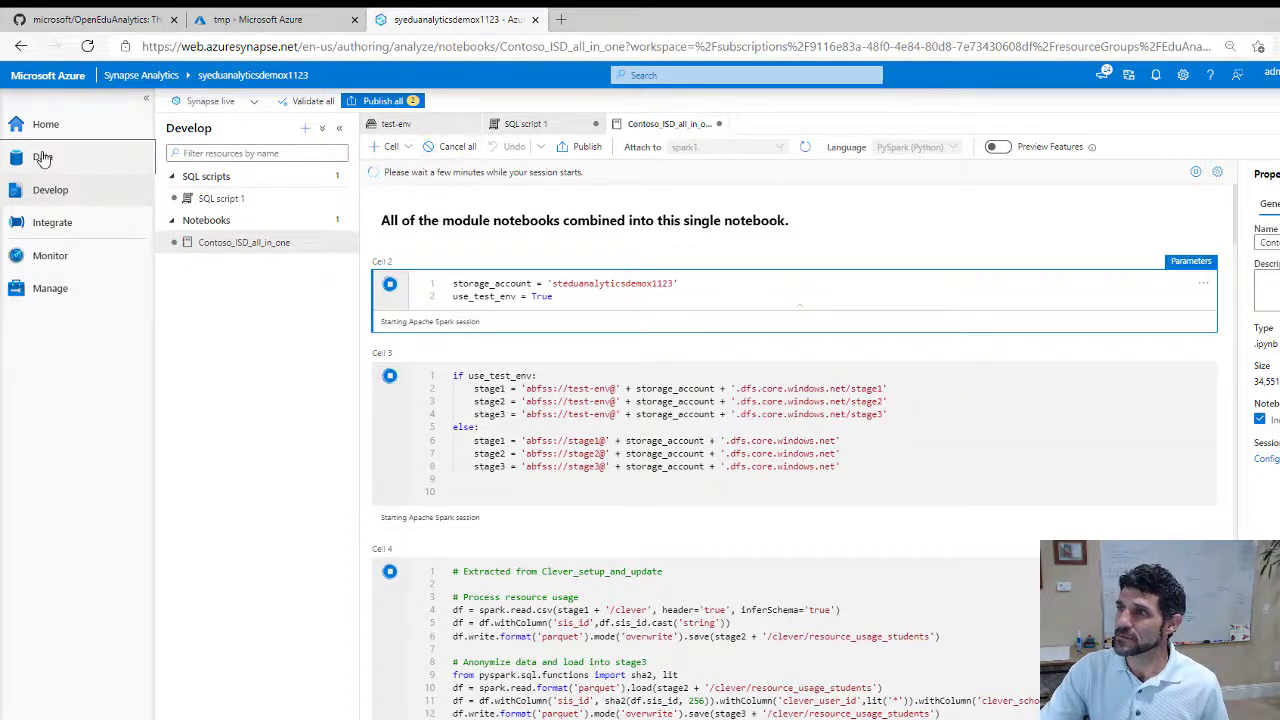
Browse the test-env container in the Data hub's Linked tree, stepping back to stage1
left_click(42, 158)
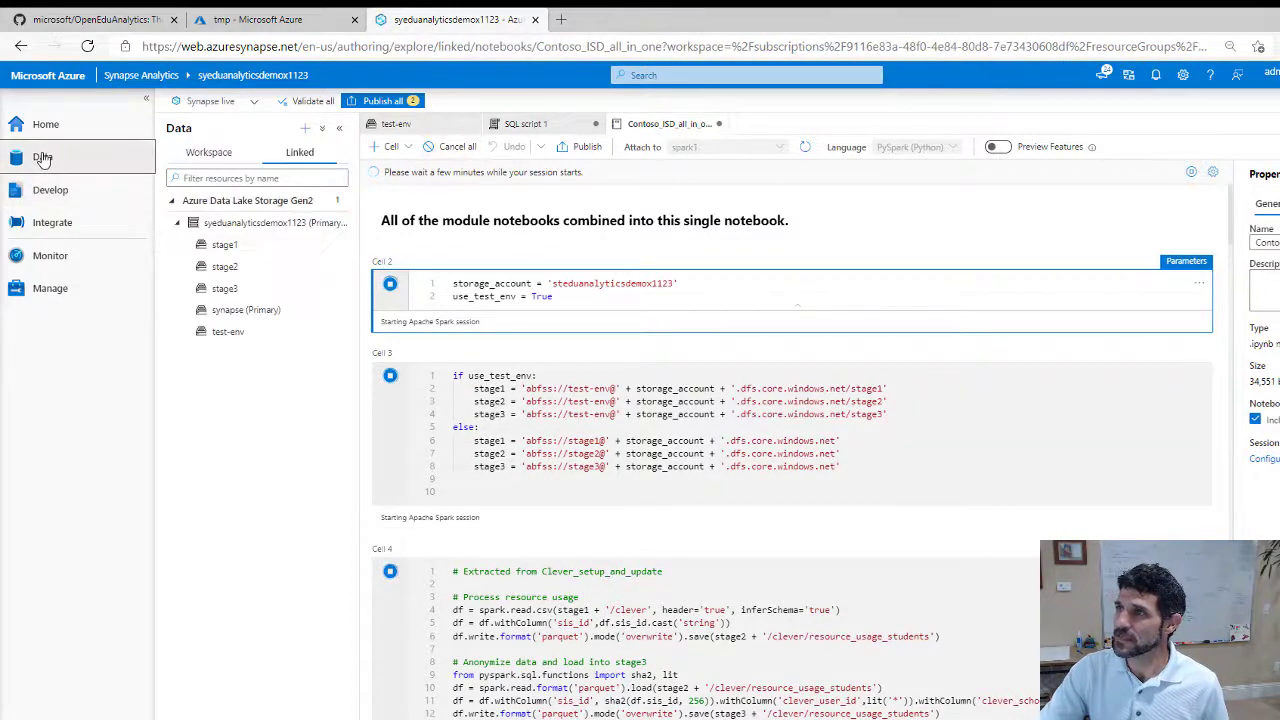
left_click(220, 333)
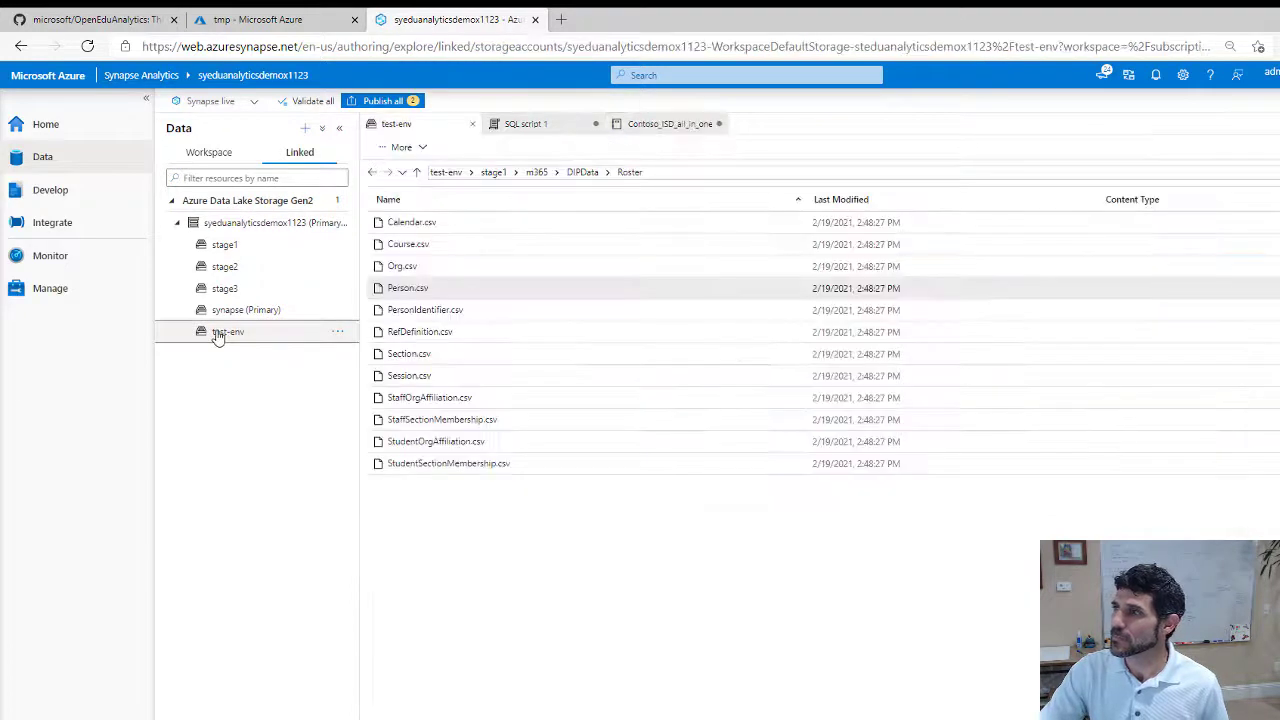
left_click(490, 175)
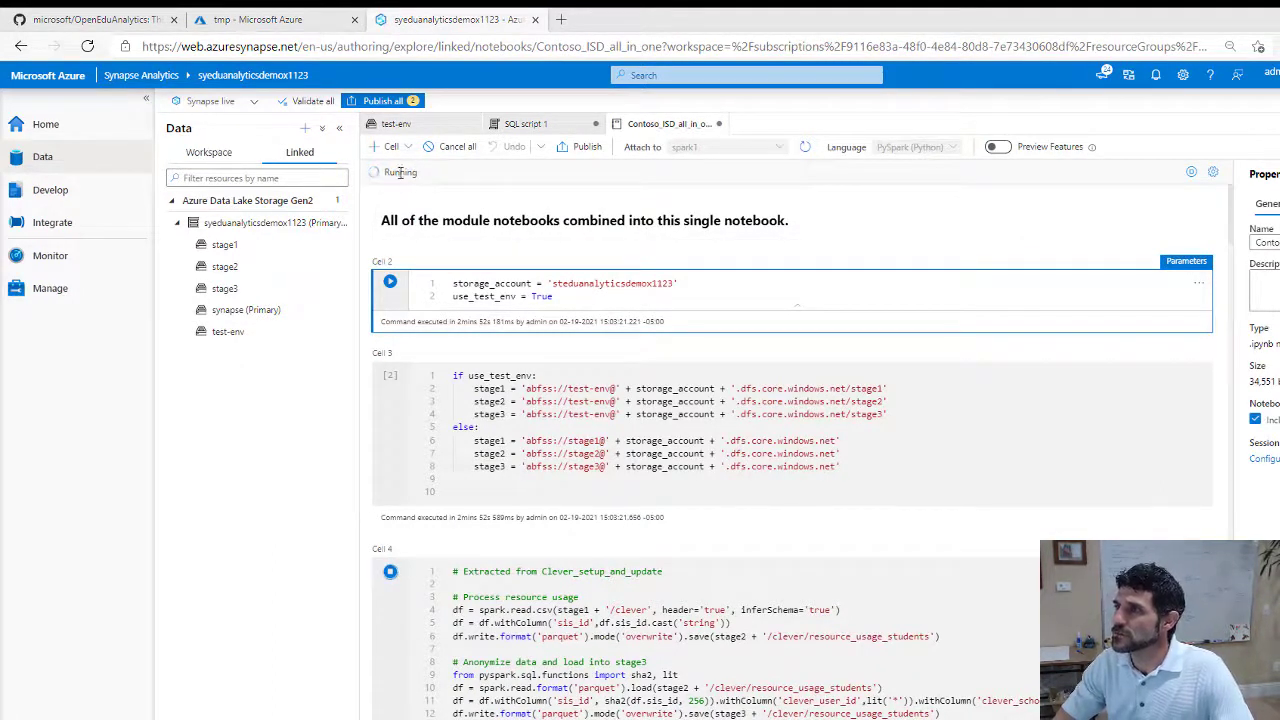
View Cell 4's running Spark job in monitoring, then return to the notebook
scroll(548, 430, "down", 3)
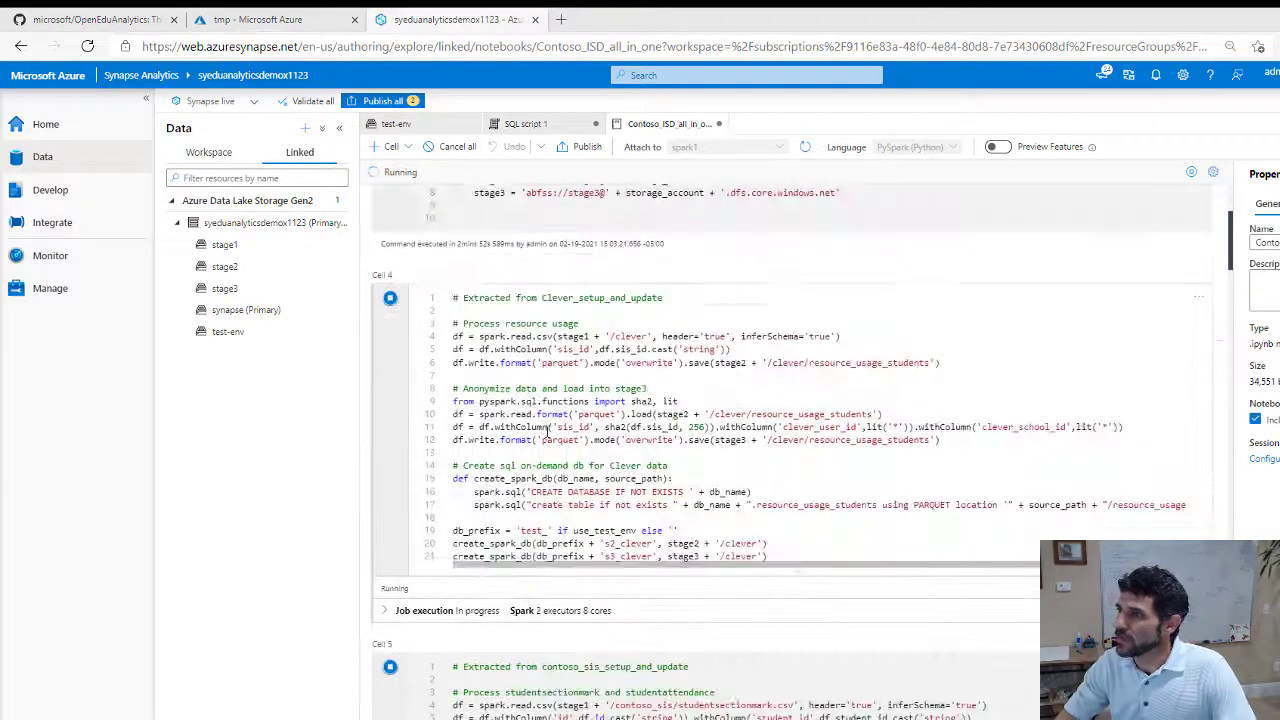
scroll(546, 432, "up", 1)
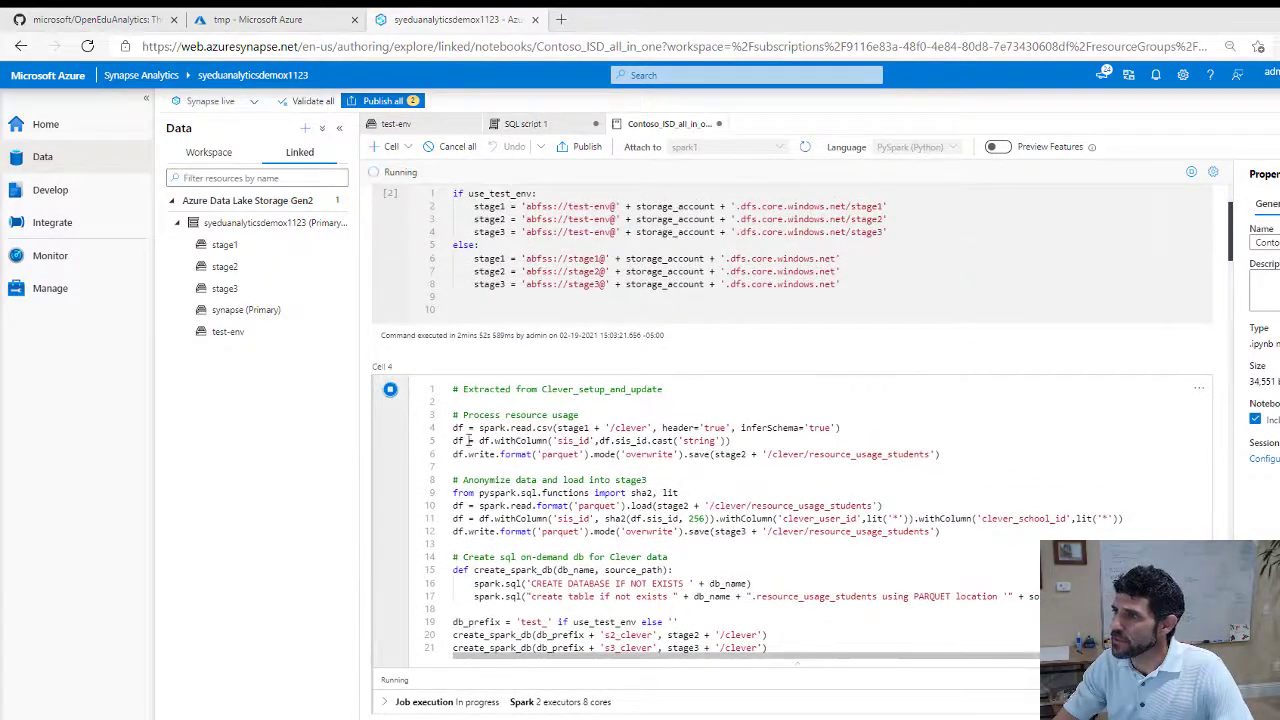
scroll(468, 441, "down", 1)
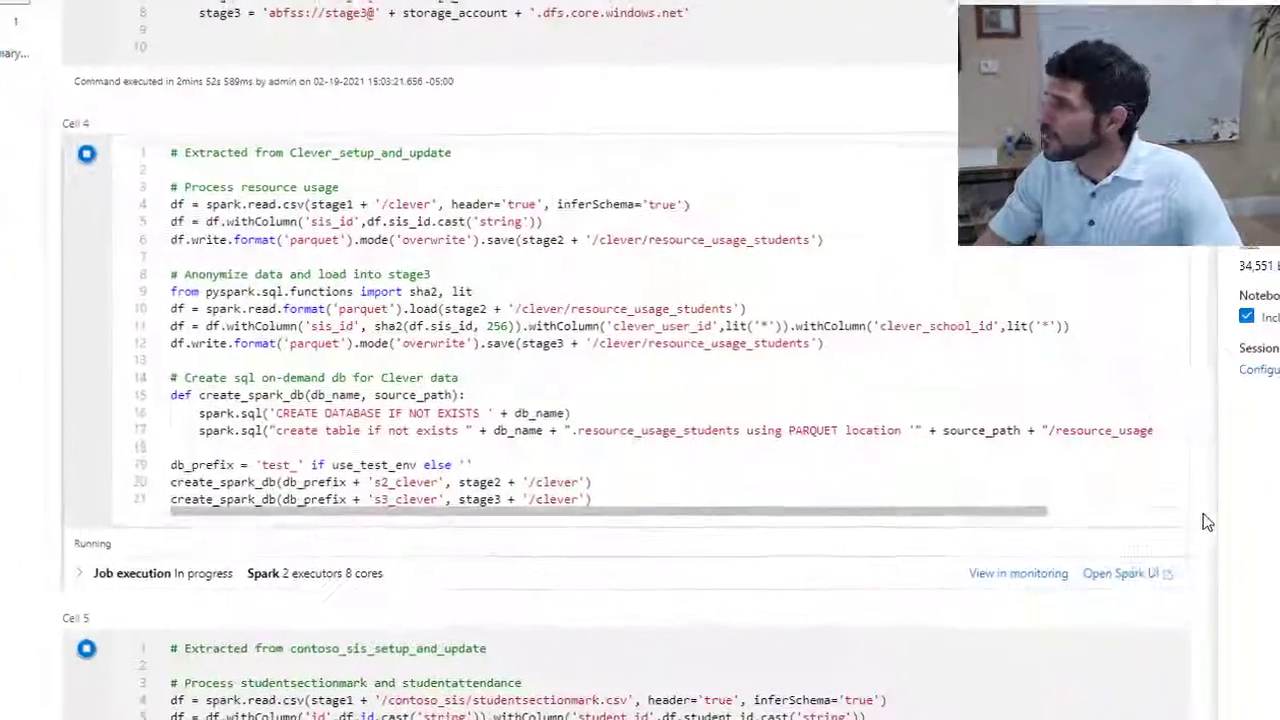
left_click(1031, 582)
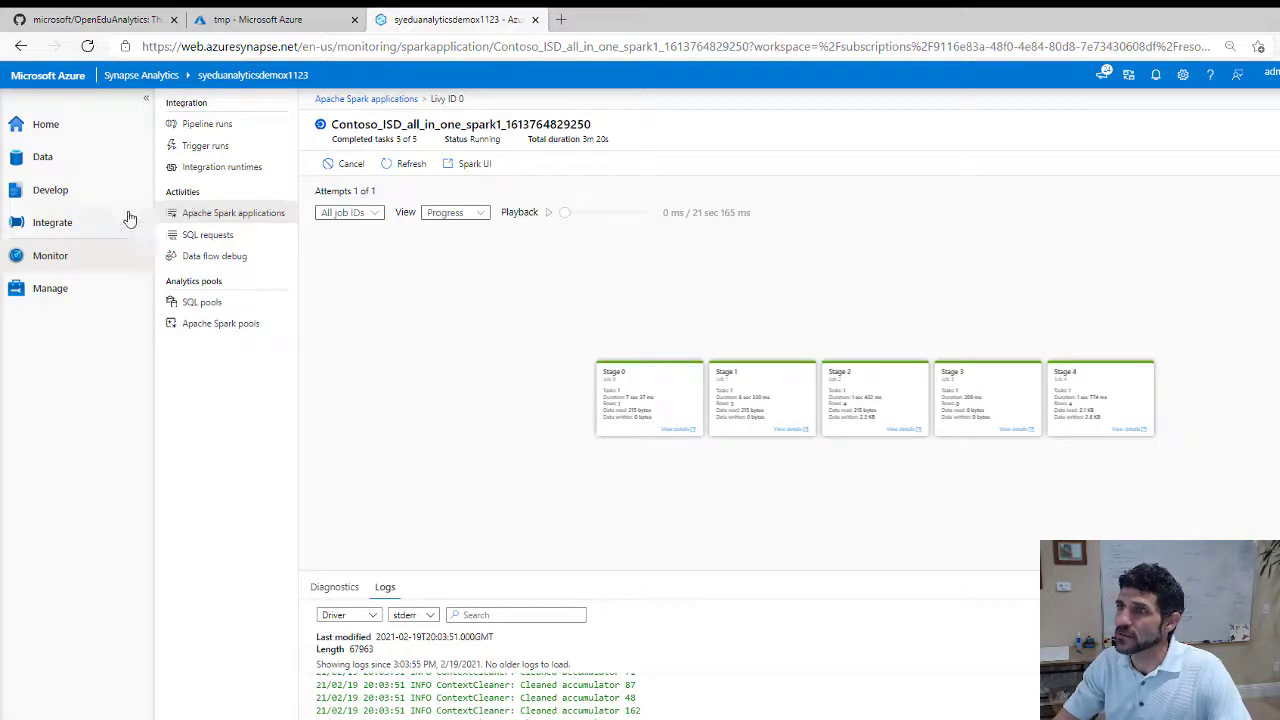
left_click(48, 191)
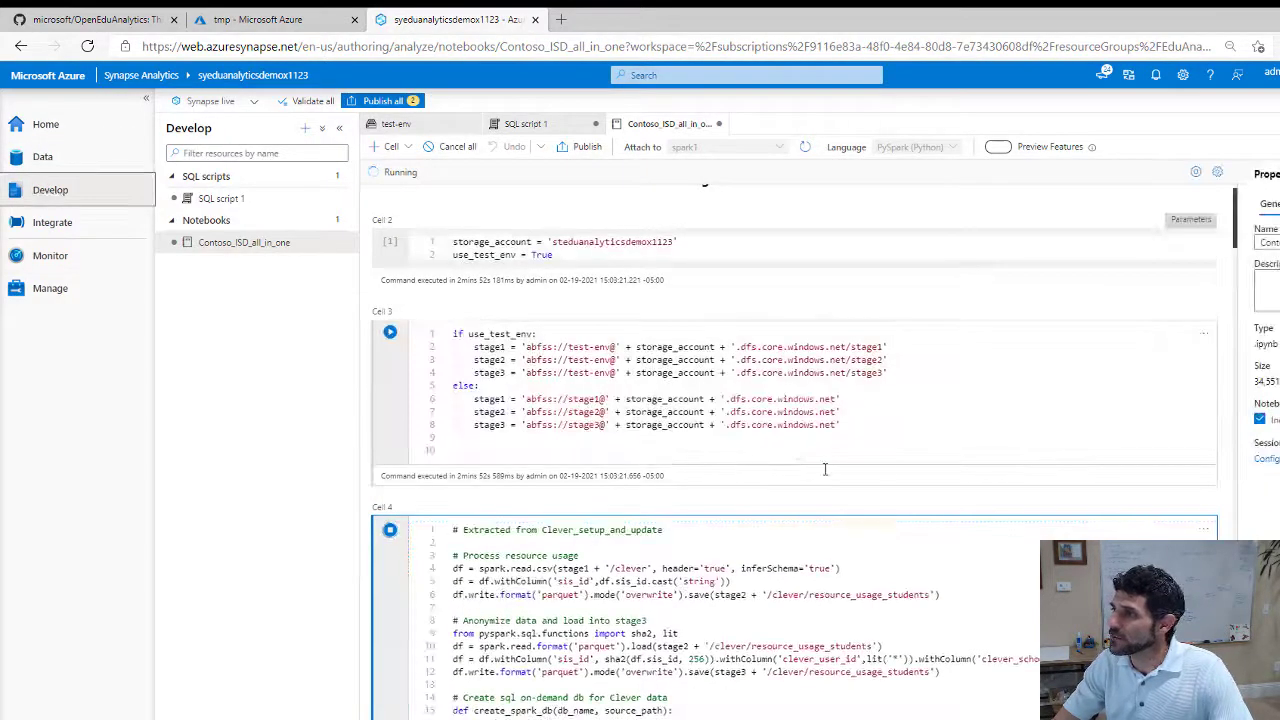
Open the session's Spark UI, check its Stages, Storage and Jobs pages, then return to Synapse
scroll(826, 468, "down", 5)
scroll(1135, 478, "down", 4)
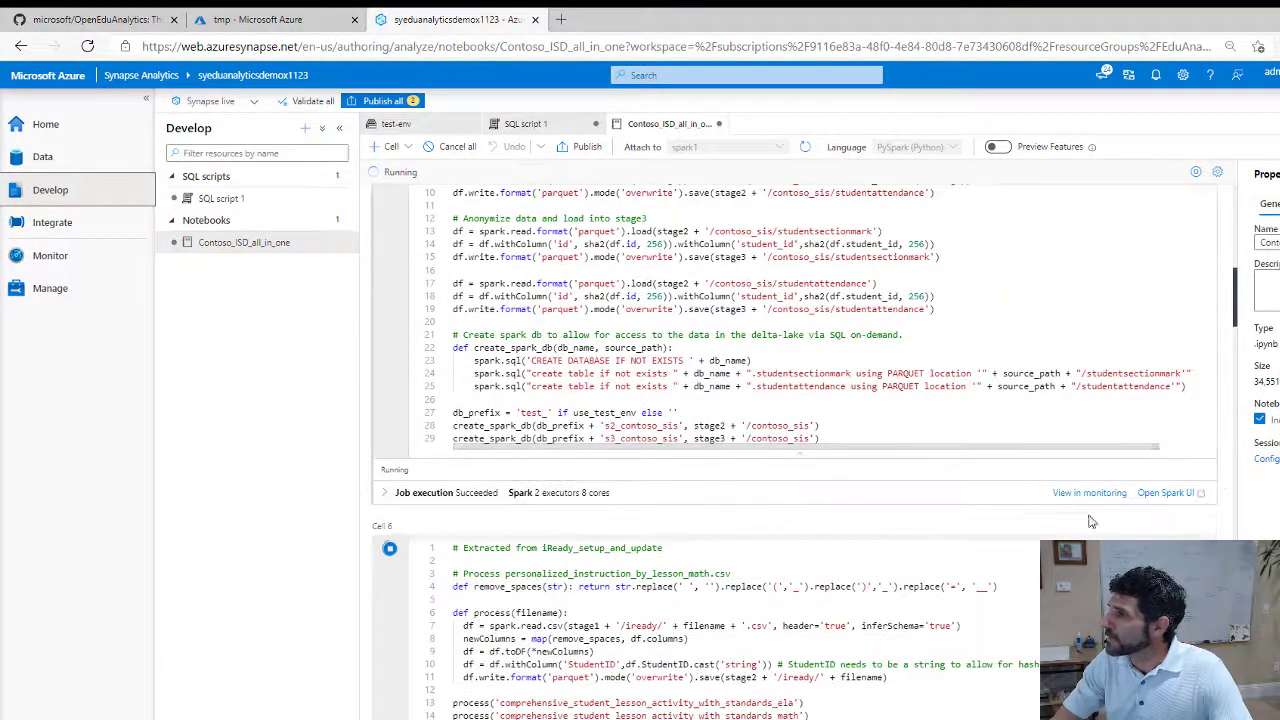
left_click(1163, 494)
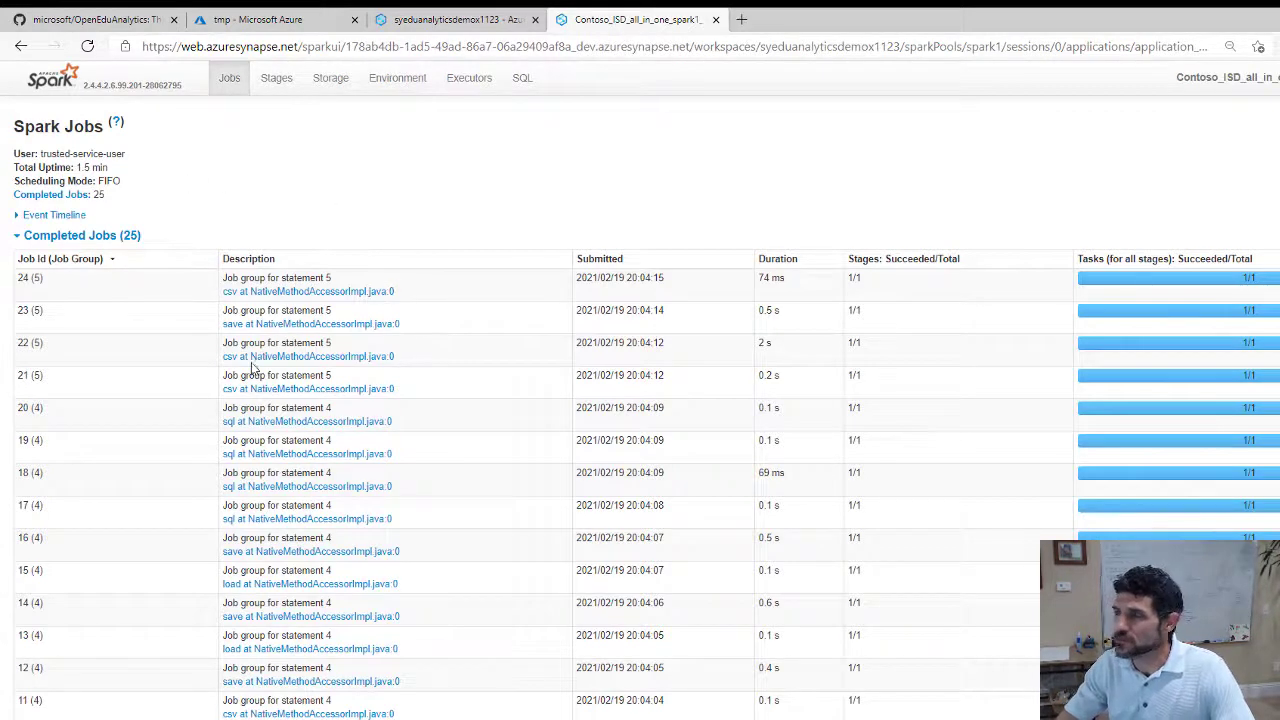
left_click(275, 82)
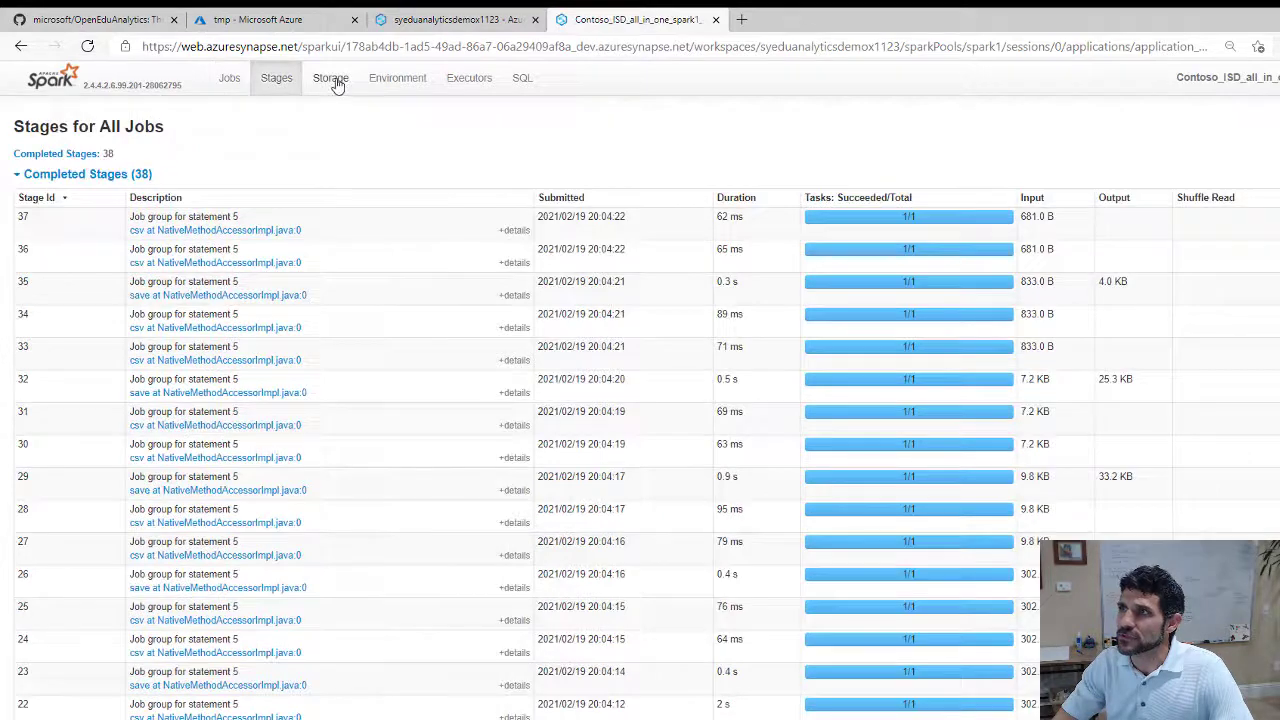
left_click(333, 80)
left_click(229, 79)
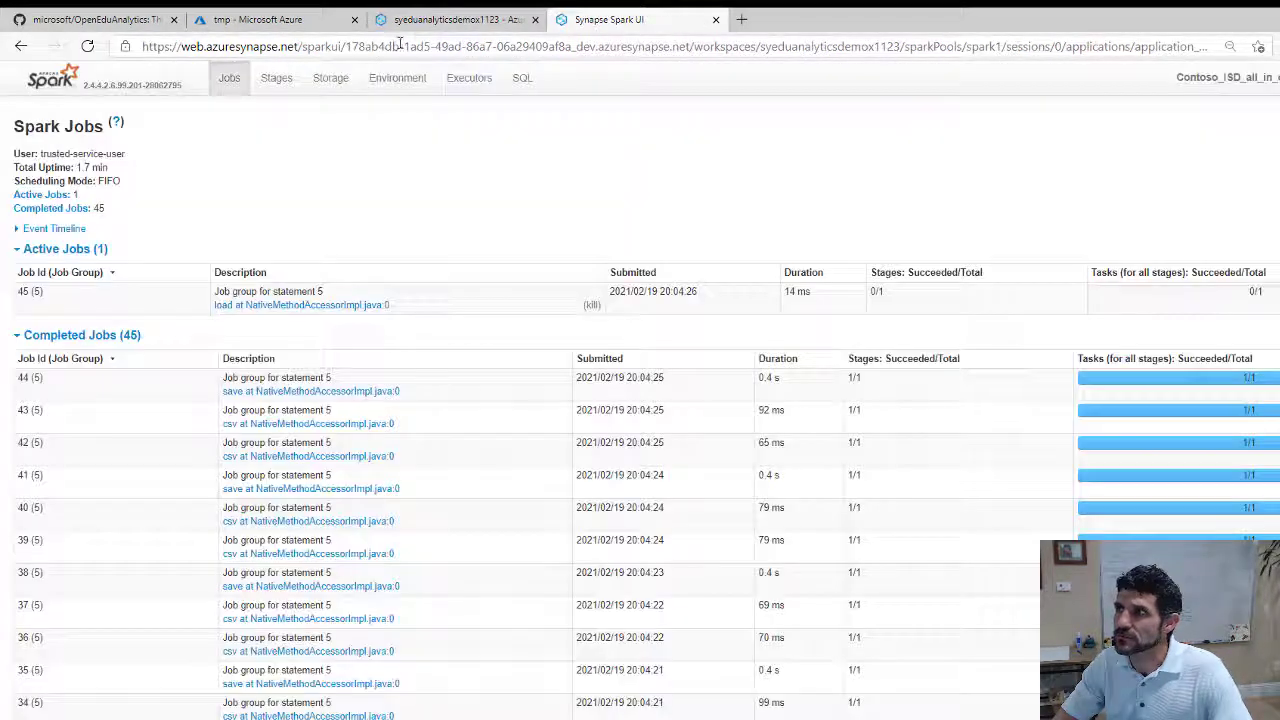
left_click(430, 20)
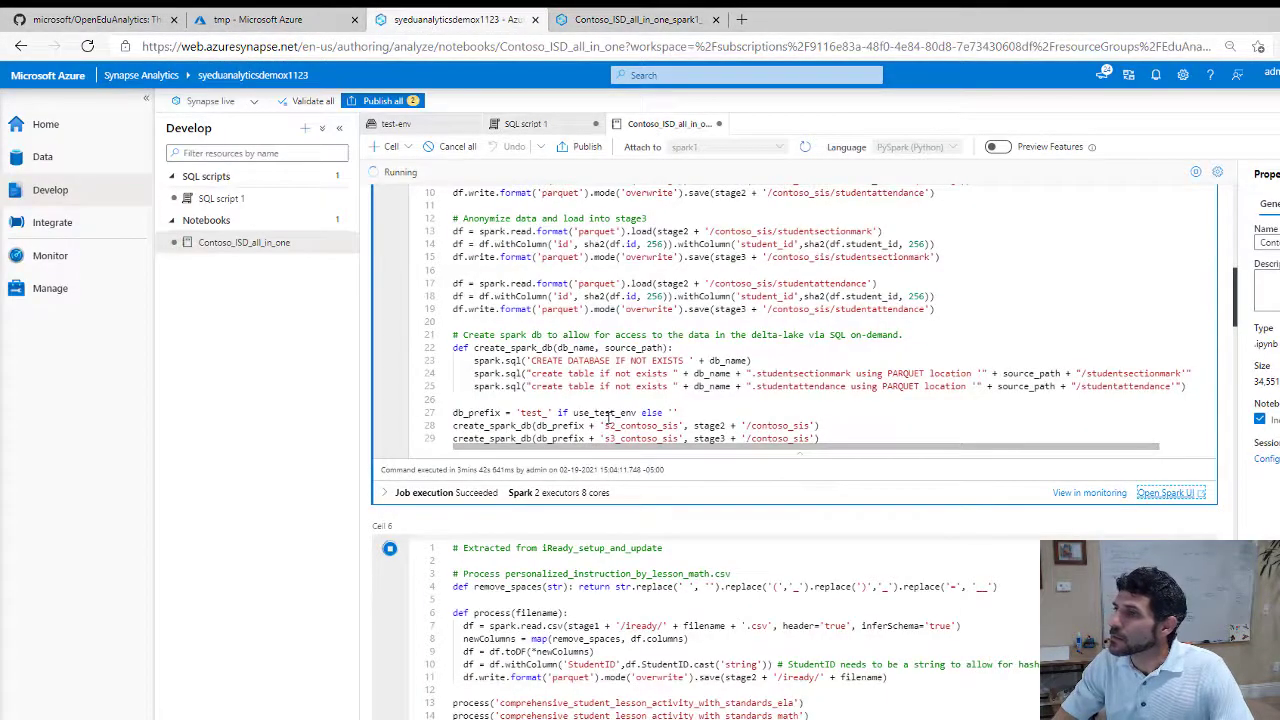
Scroll through the running notebook and show the Data hub's Linked storage containers
scroll(600, 420, "down", 3)
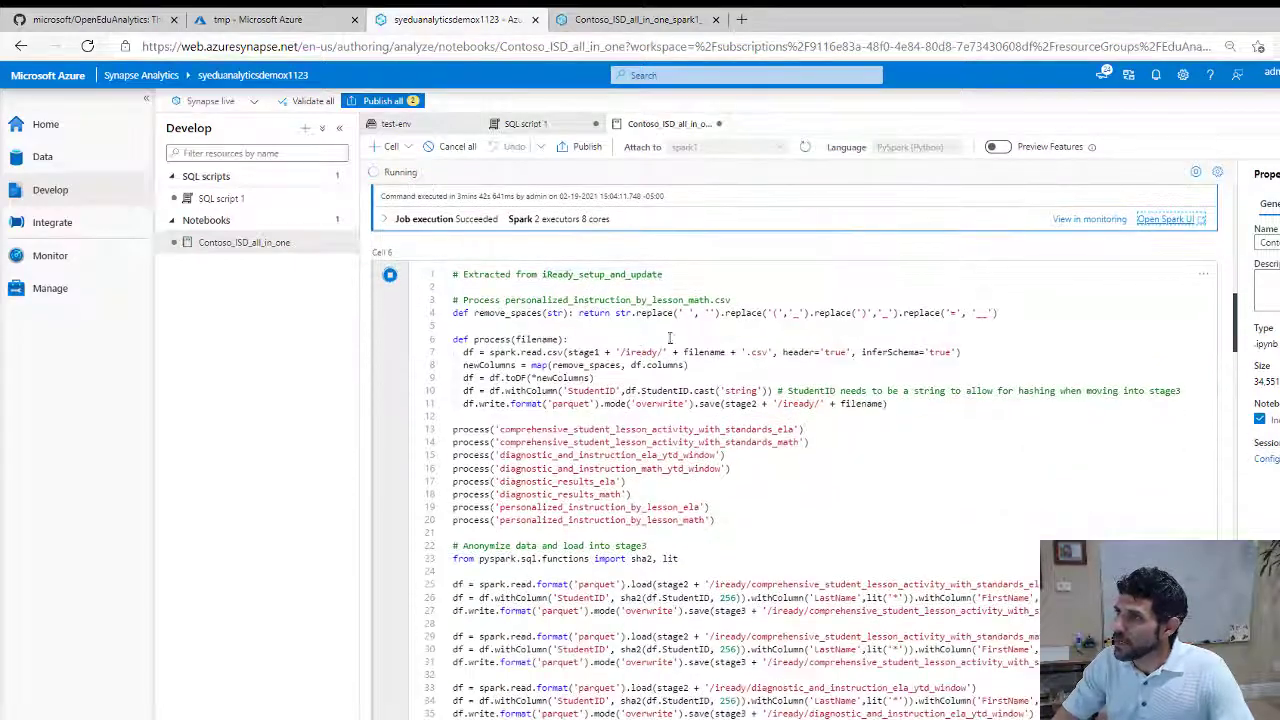
scroll(670, 338, "up", 8)
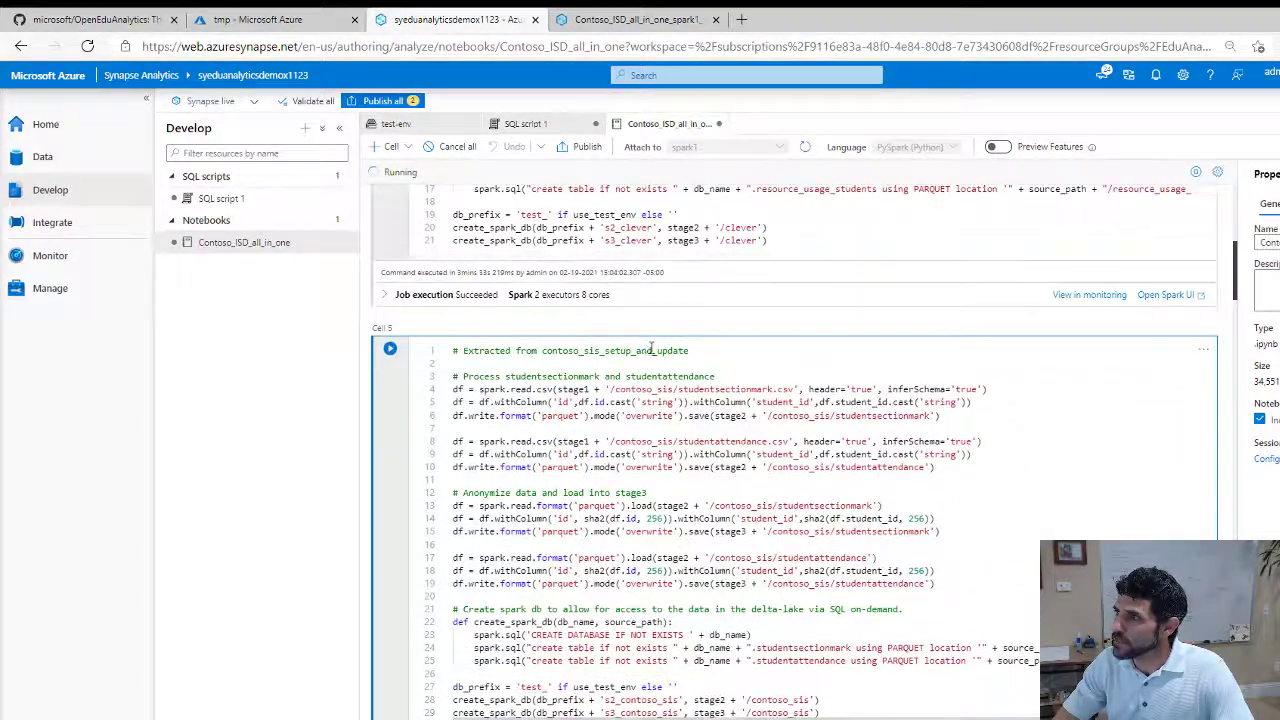
scroll(630, 355, "up", 5)
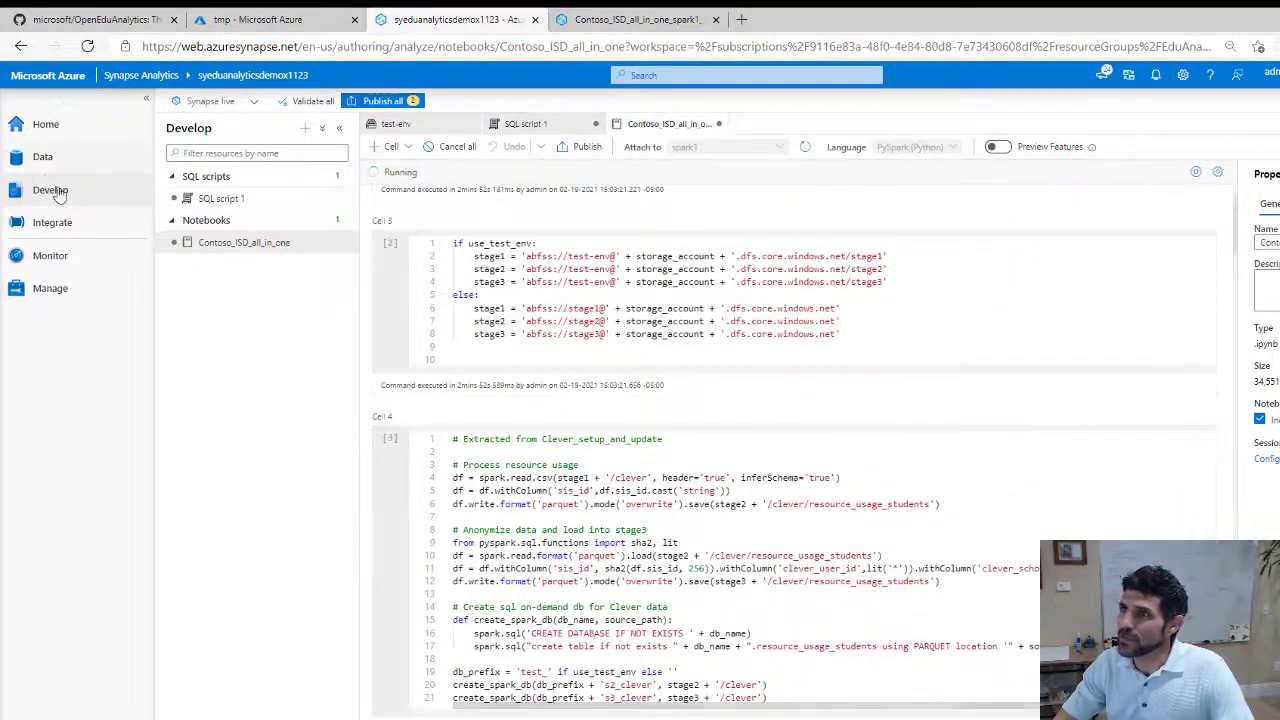
left_click(57, 160)
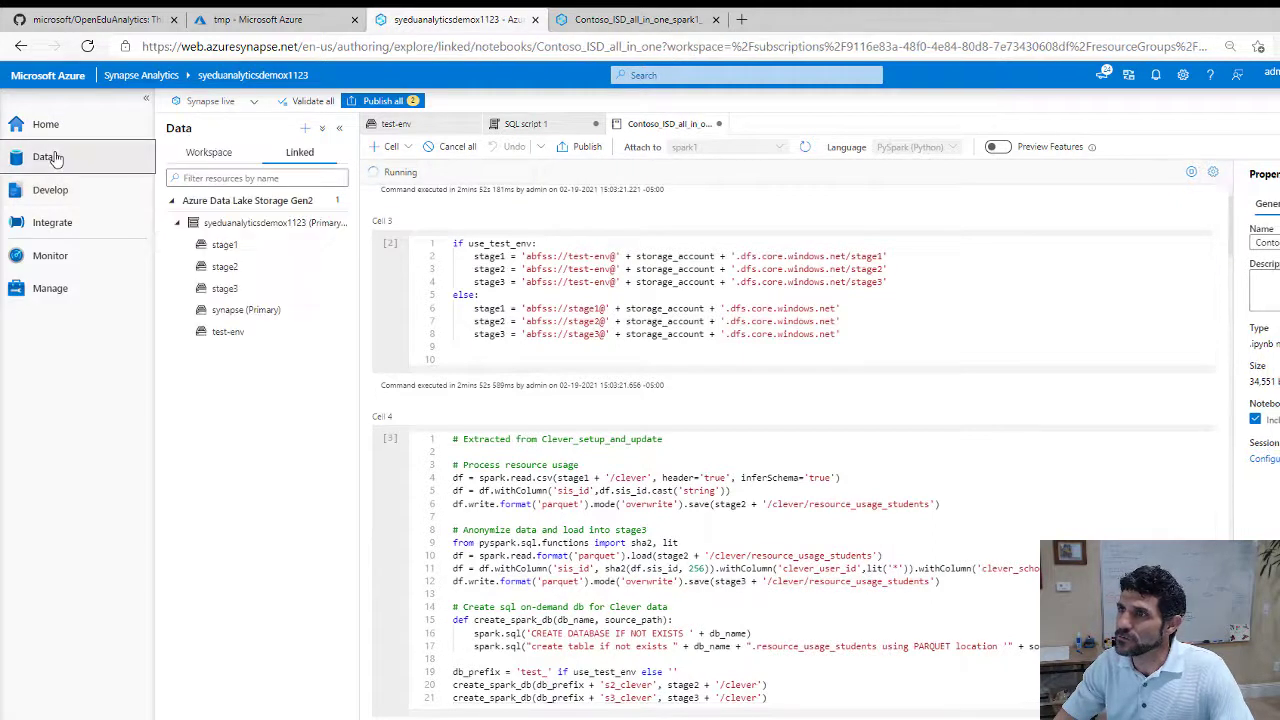
Drill into test-env through stage2 and stage3/m365 to open the Person folder
left_click(230, 341)
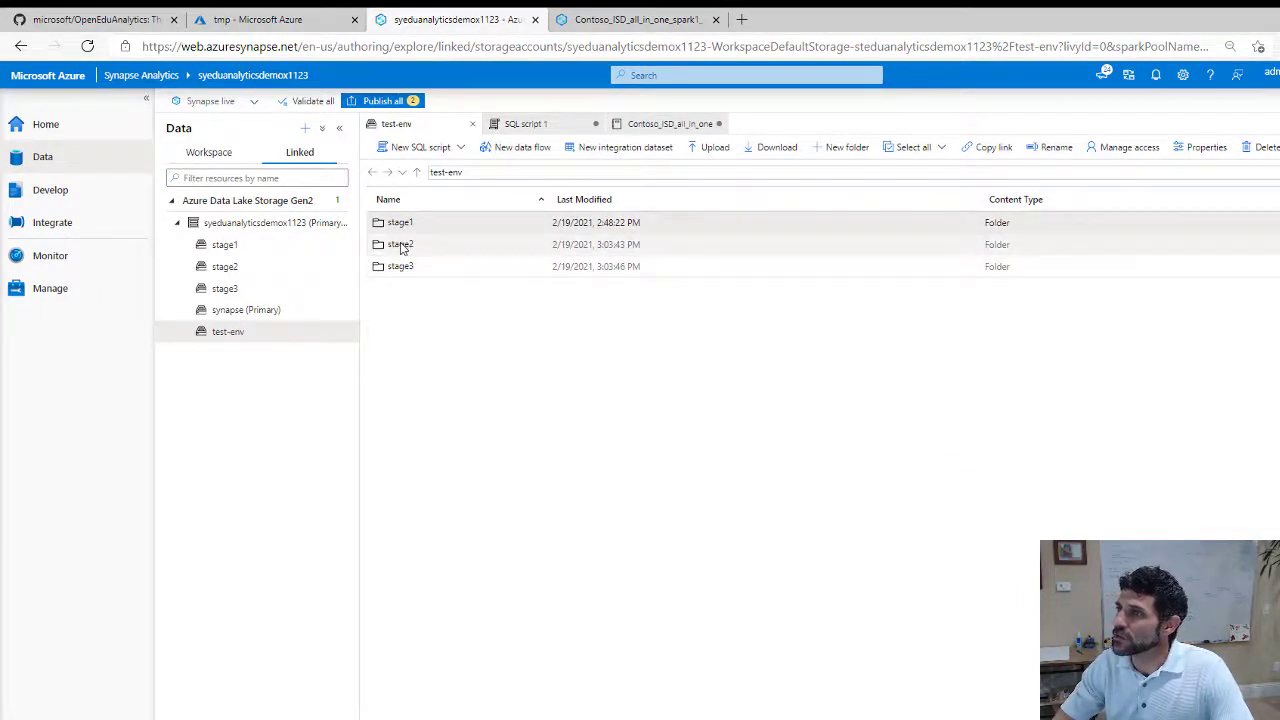
double_click(400, 245)
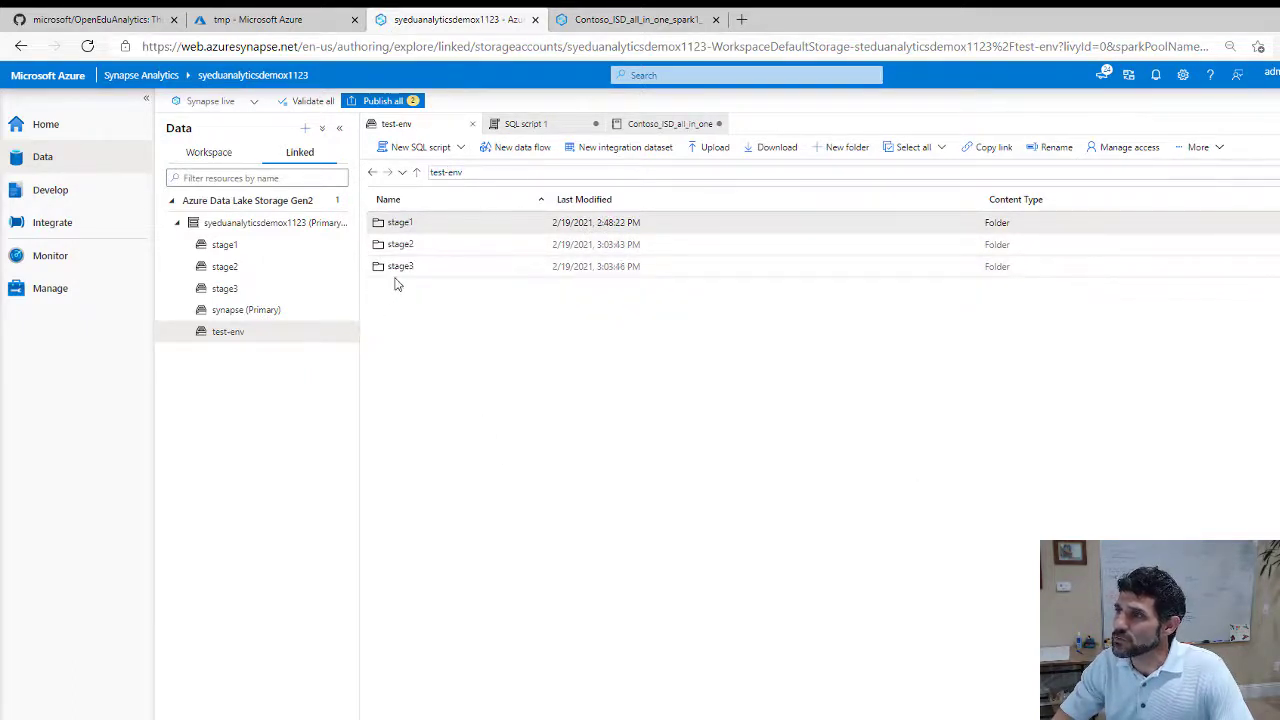
double_click(406, 268)
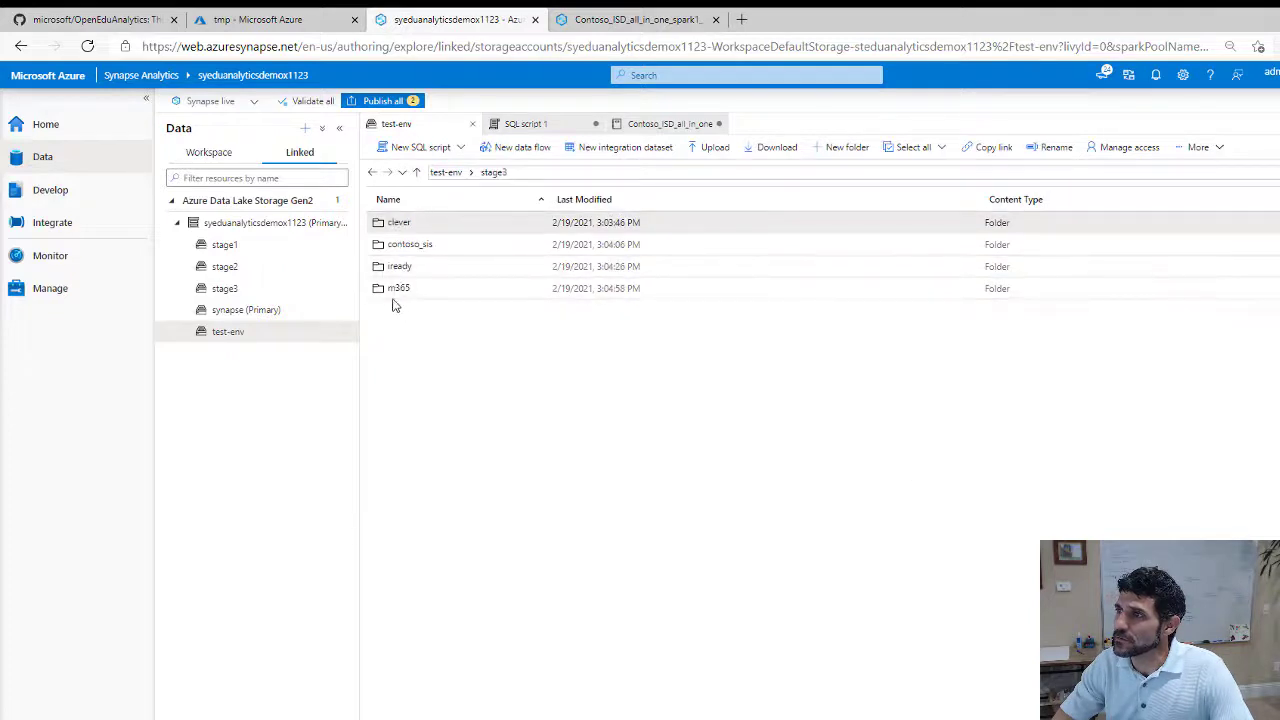
double_click(394, 291)
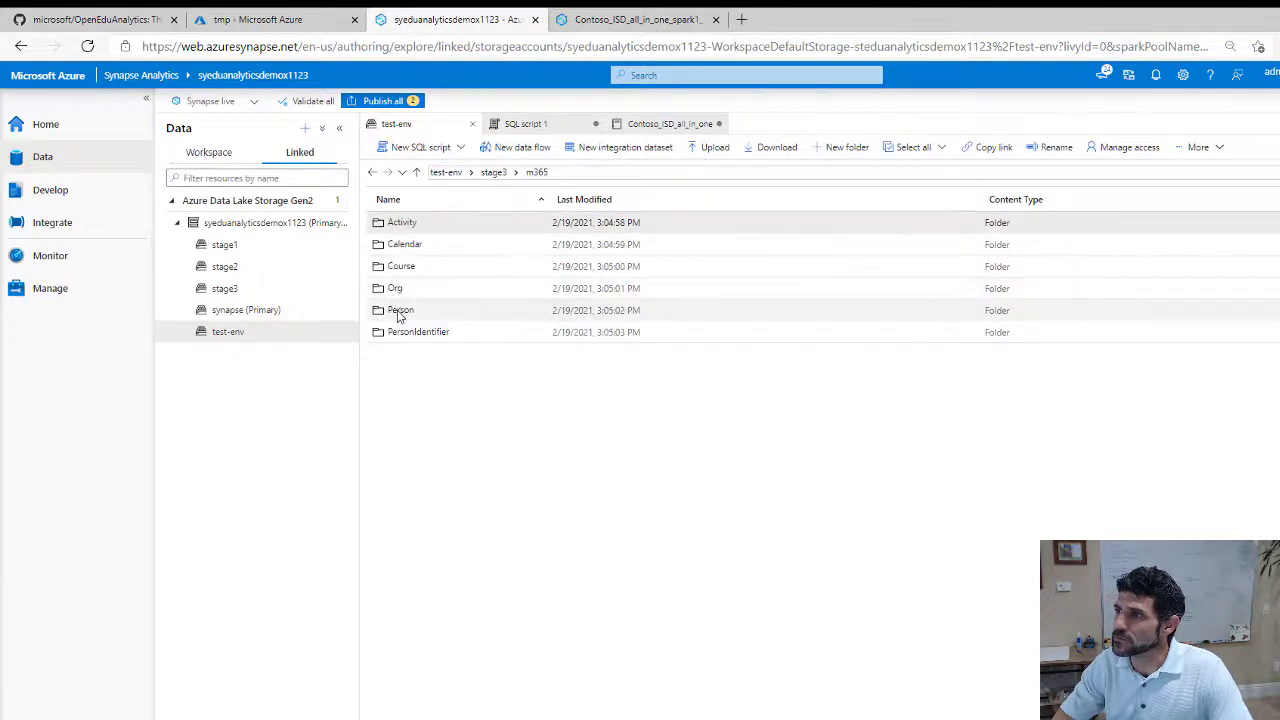
right_click(396, 312)
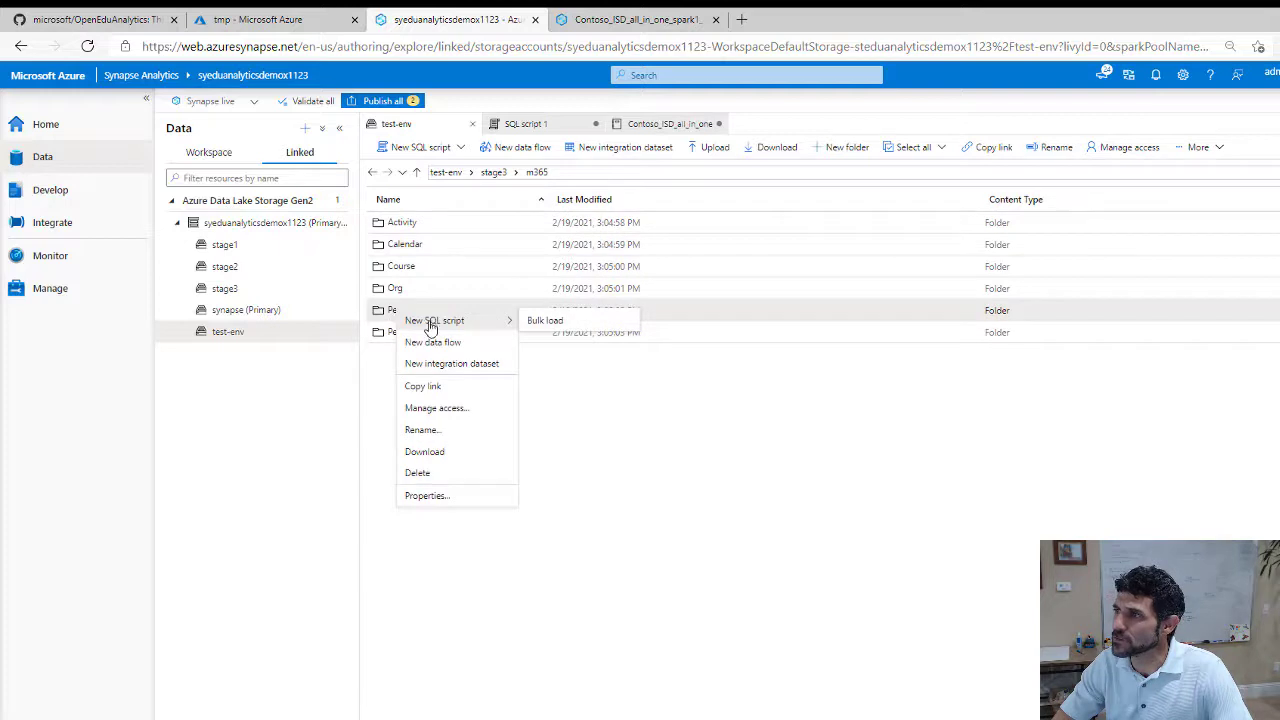
right_click(380, 315)
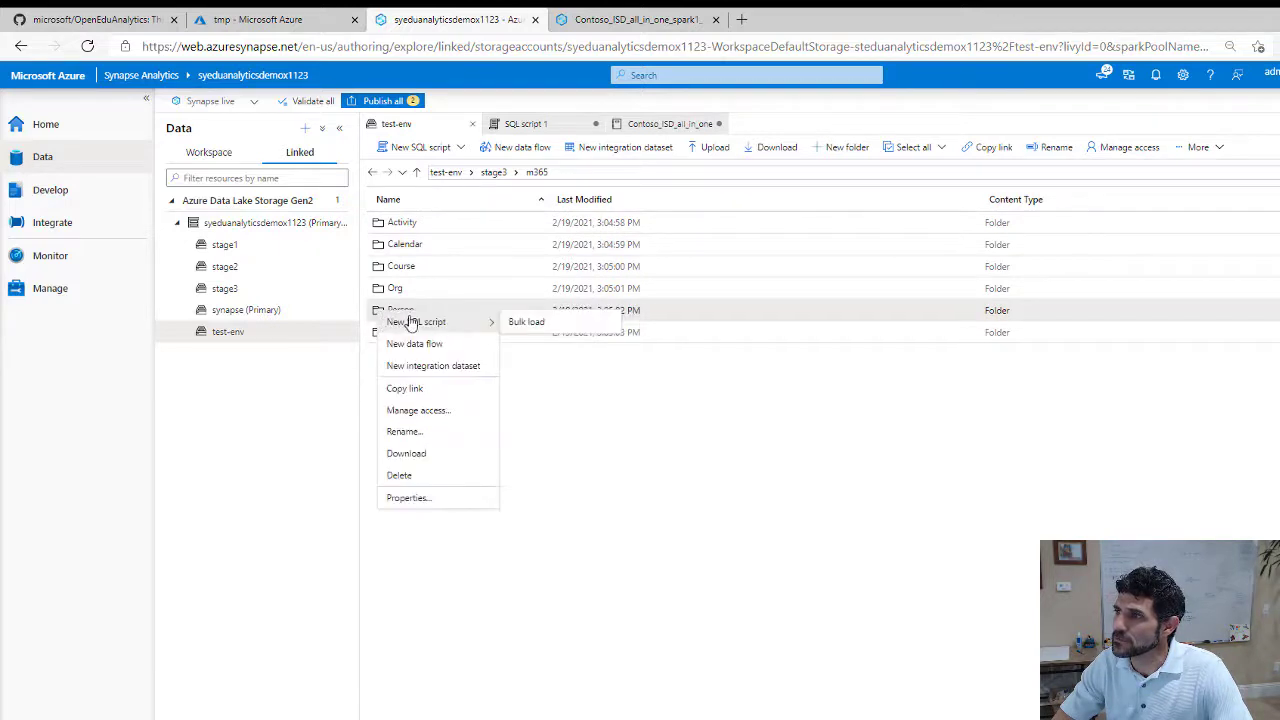
left_click(585, 510)
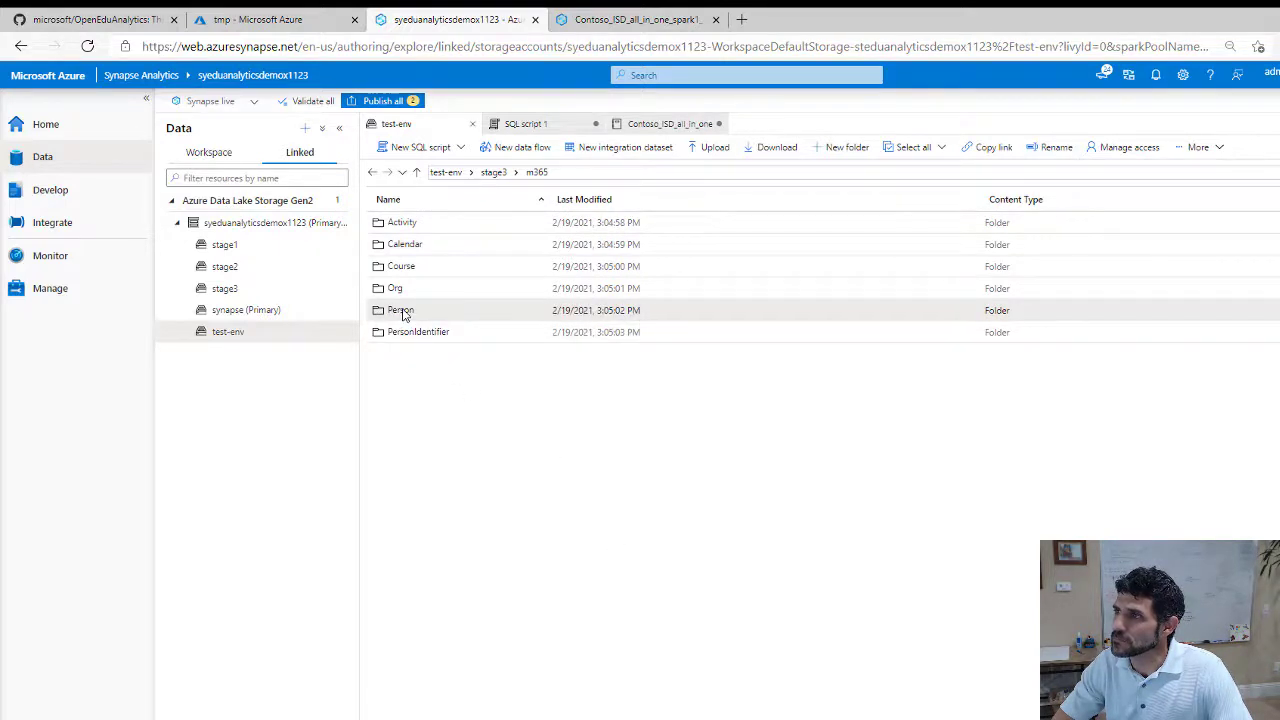
double_click(401, 311)
Widen the Name column and create a Select TOP 100 rows script for the part-00000 parquet file
left_click(406, 246)
right_click(405, 249)
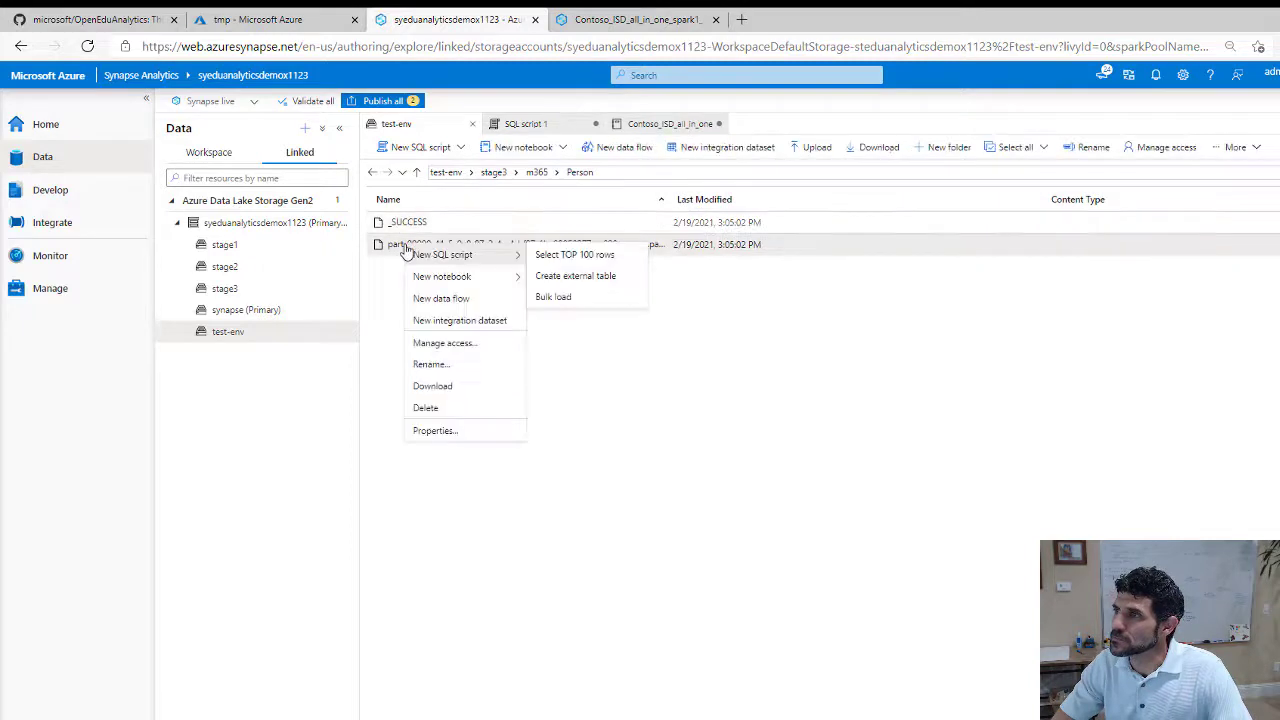
left_click(657, 388)
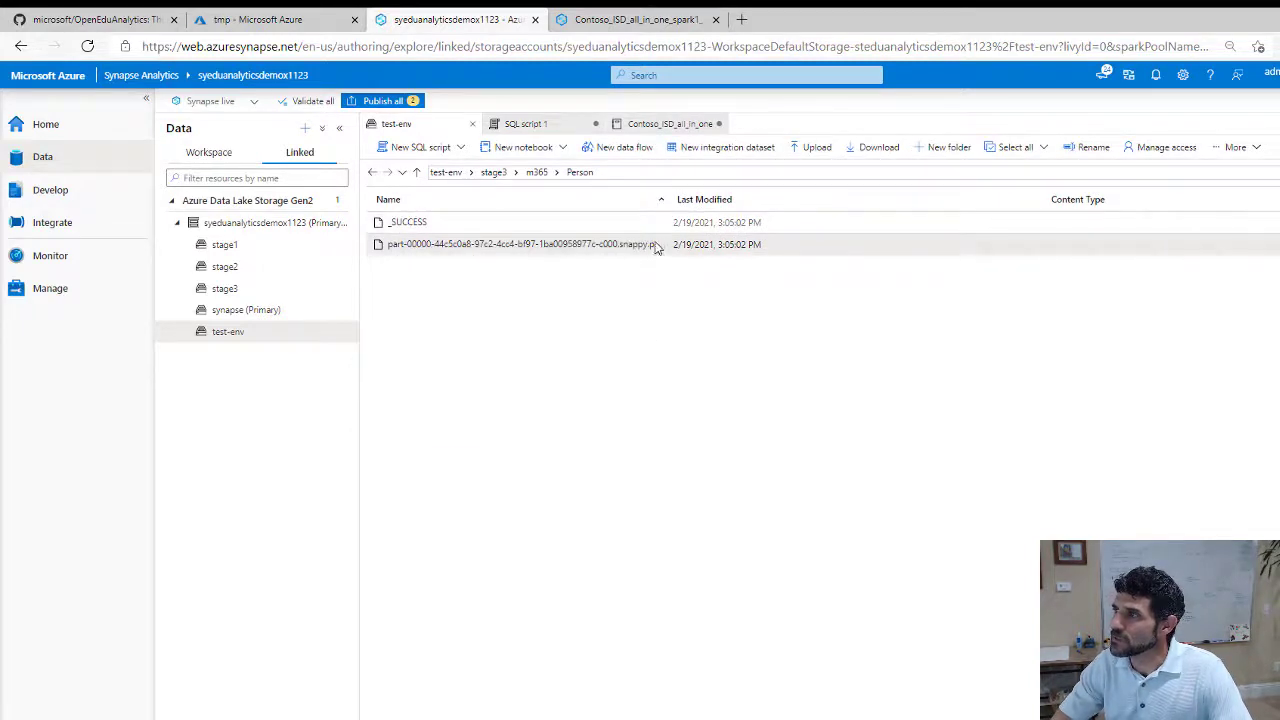
left_click_drag(667, 199, 770, 199)
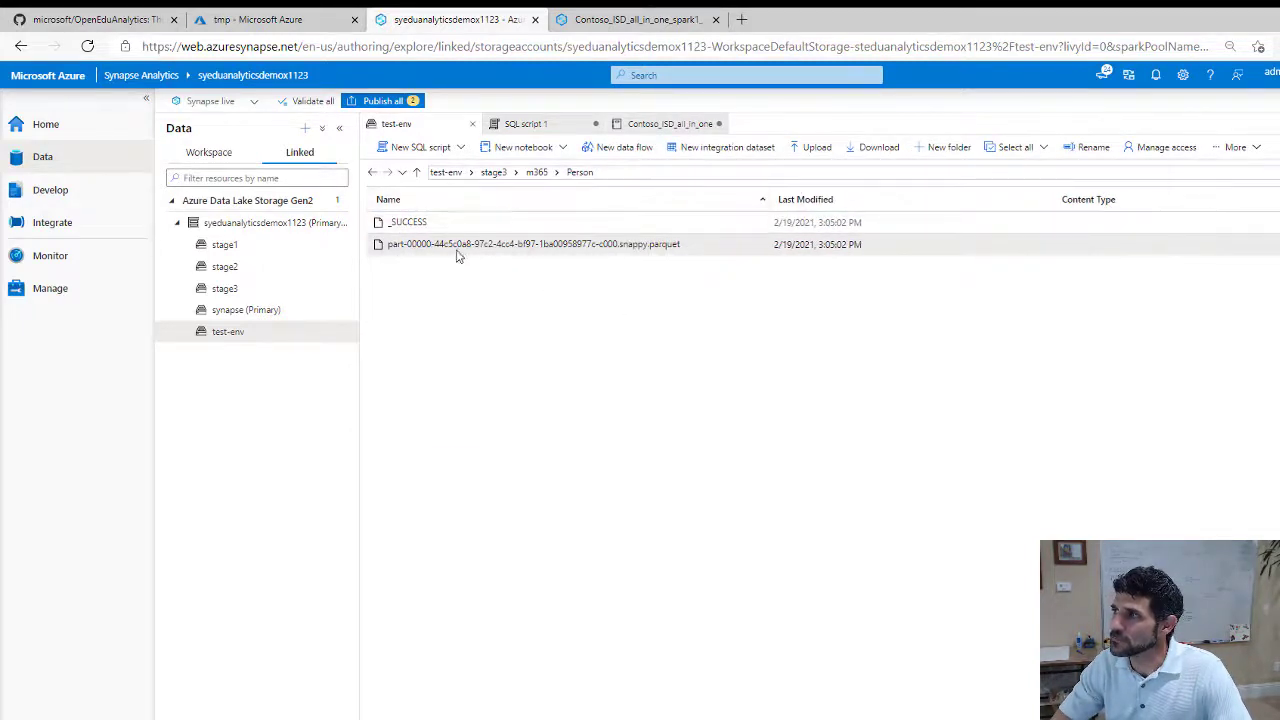
right_click(420, 251)
mouse_move(471, 261)
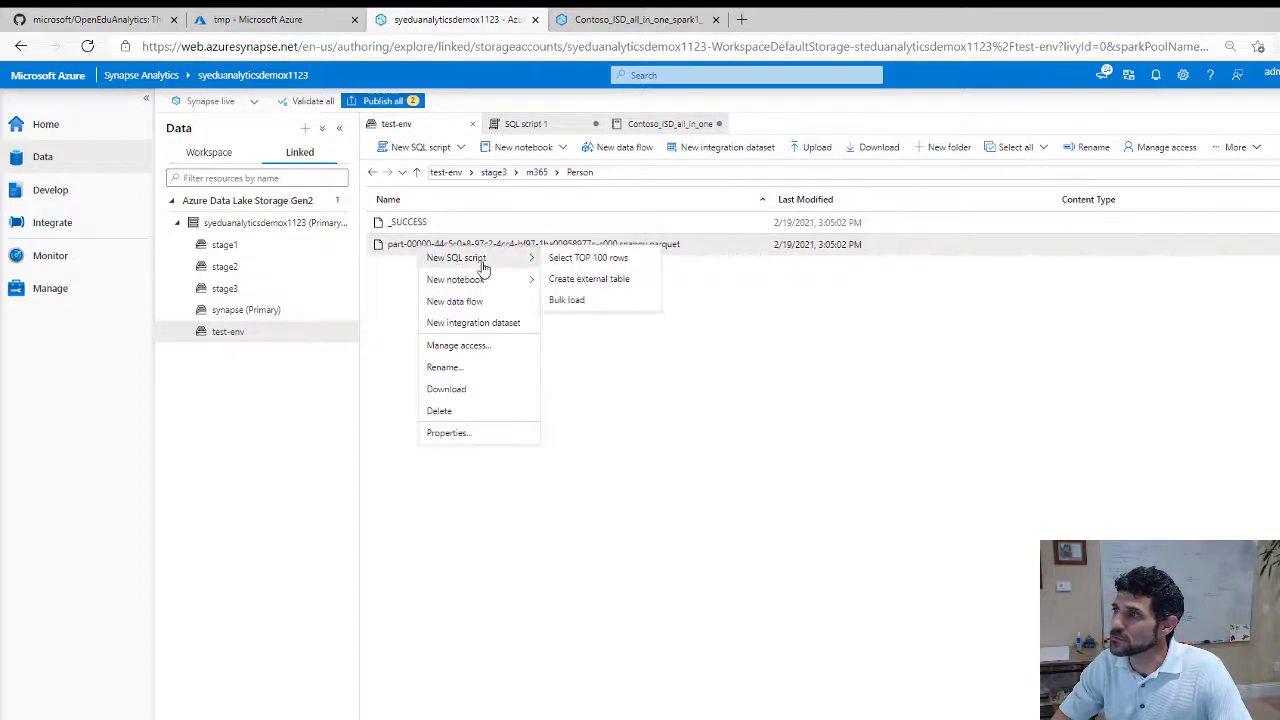
left_click(572, 258)
Run the TOP 100 Person query, enlarge the results pane, then switch to the Workspace tab
left_click(389, 147)
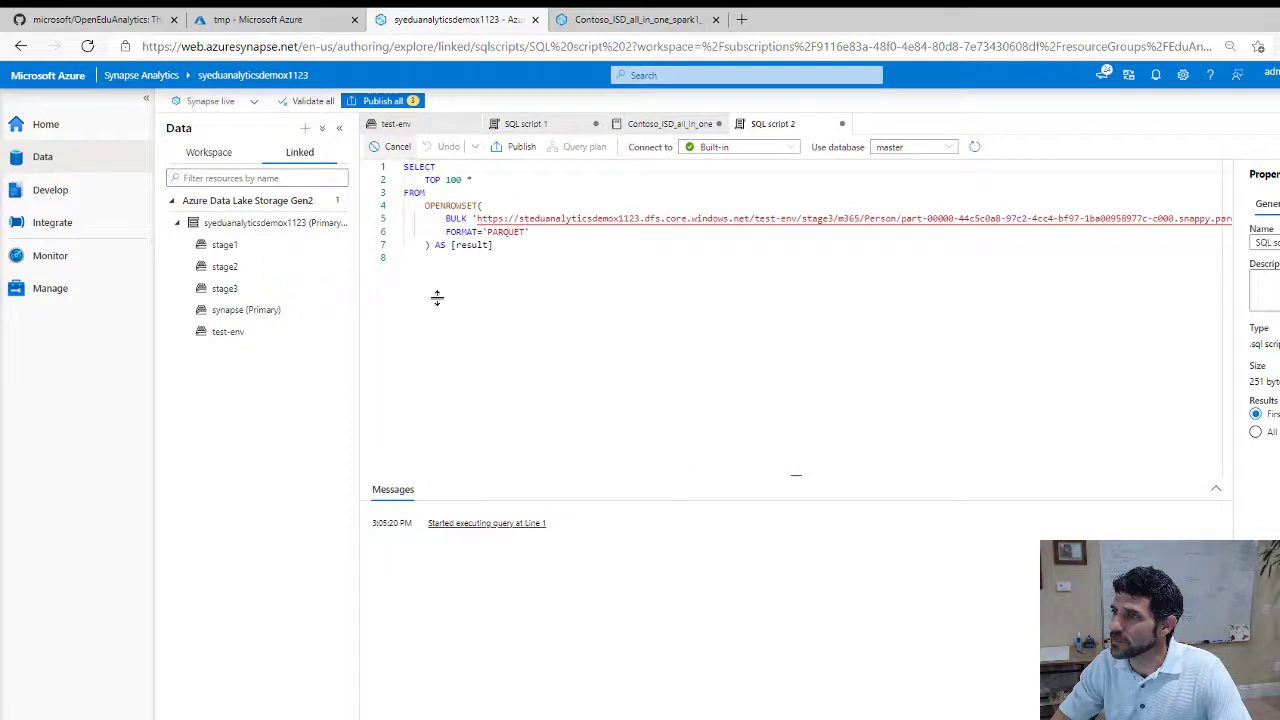
left_click_drag(669, 474, 667, 324)
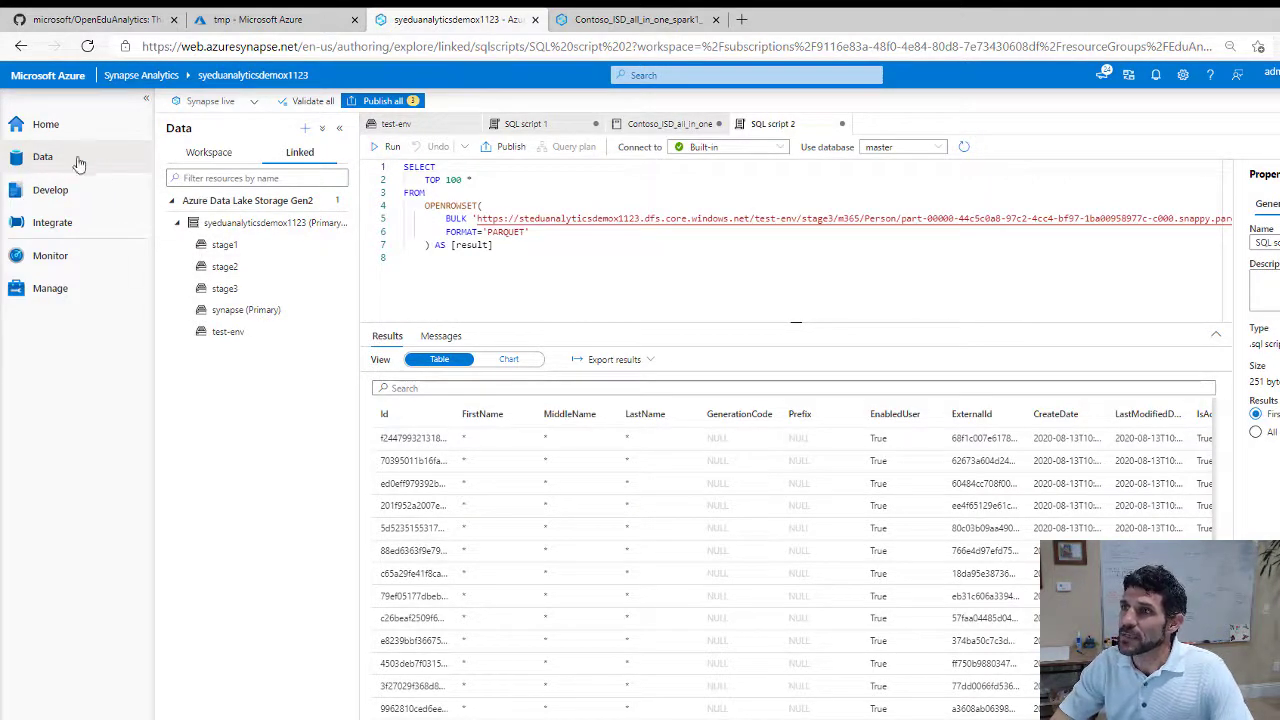
left_click(203, 157)
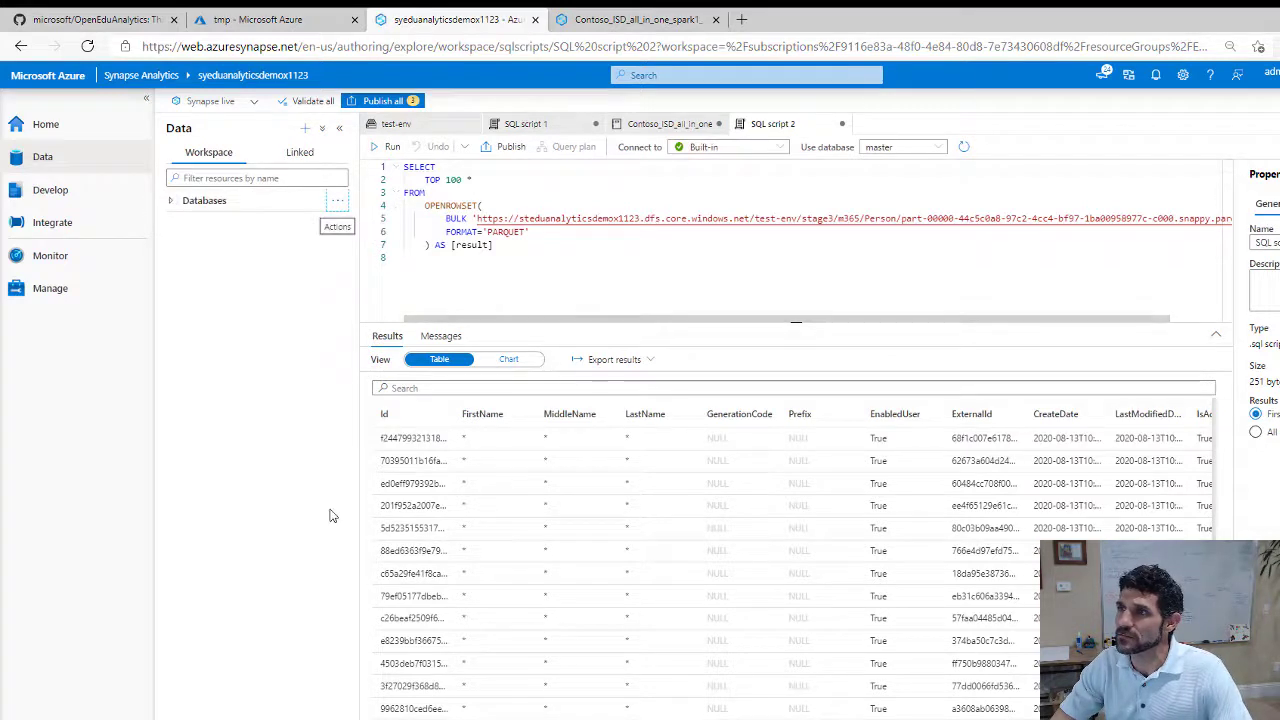
Expand Databases and test_s3_m365's tables, then switch to the 'tmp - Microsoft Azure' tab
left_click(172, 201)
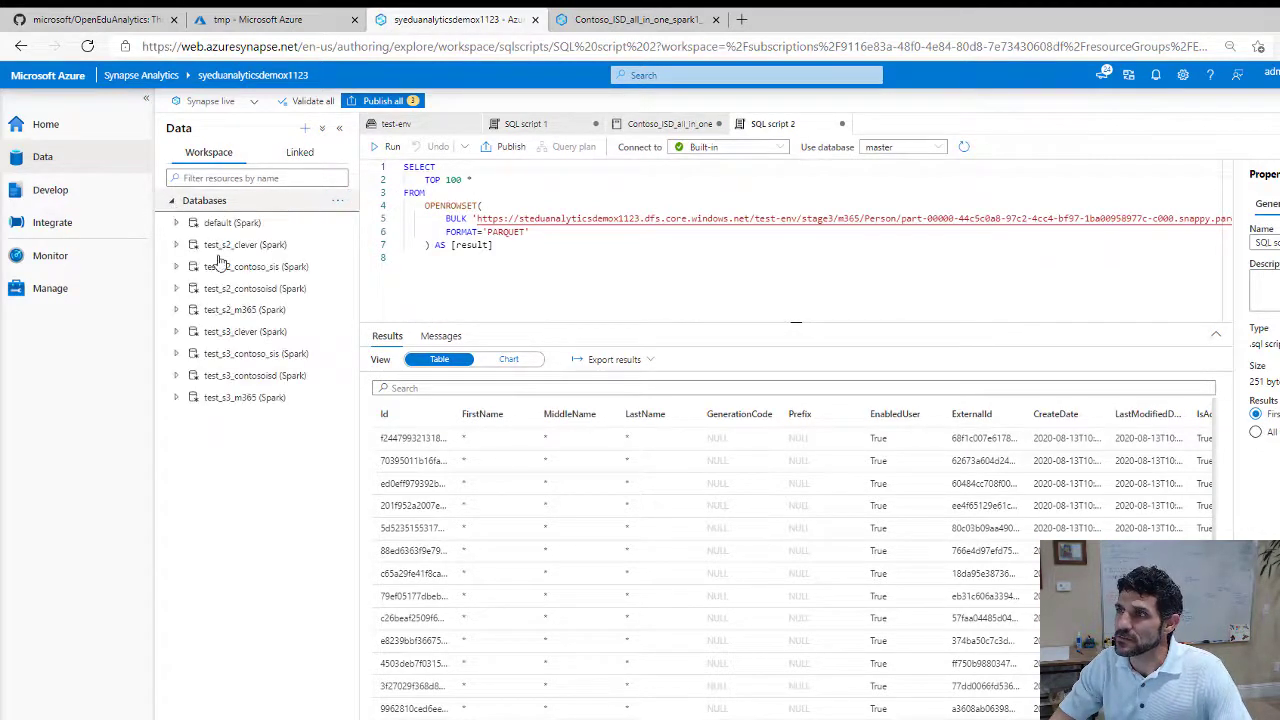
left_click(176, 398)
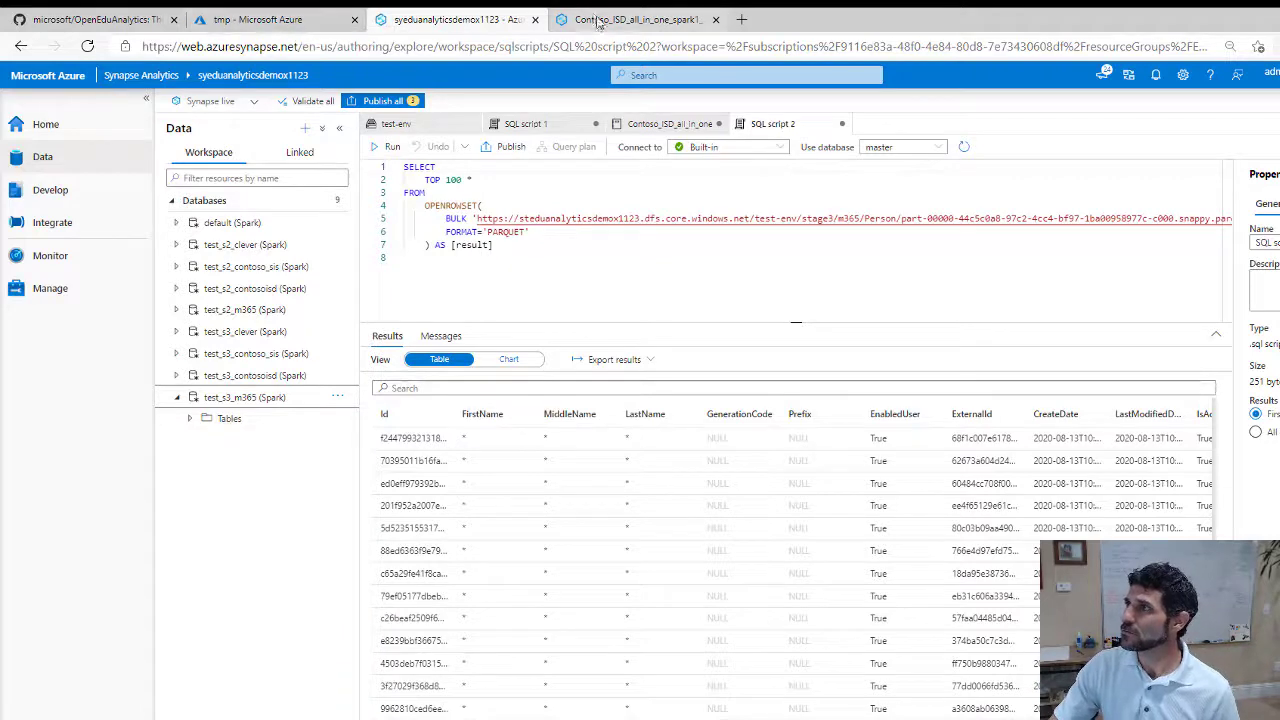
left_click(257, 22)
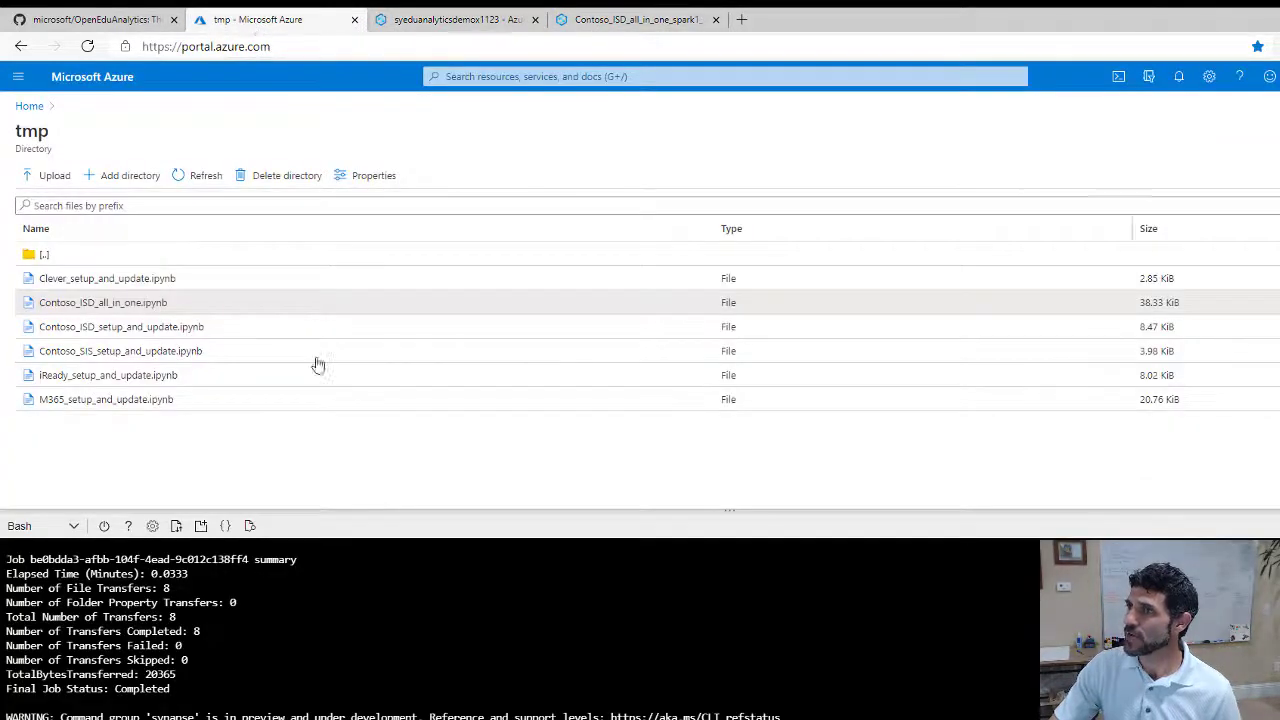
Copy syeduanalyticsdemox1123's Serverless SQL endpoint via resource group EduAnalyticsdemox1123, then return to Synapse
left_click(31, 109)
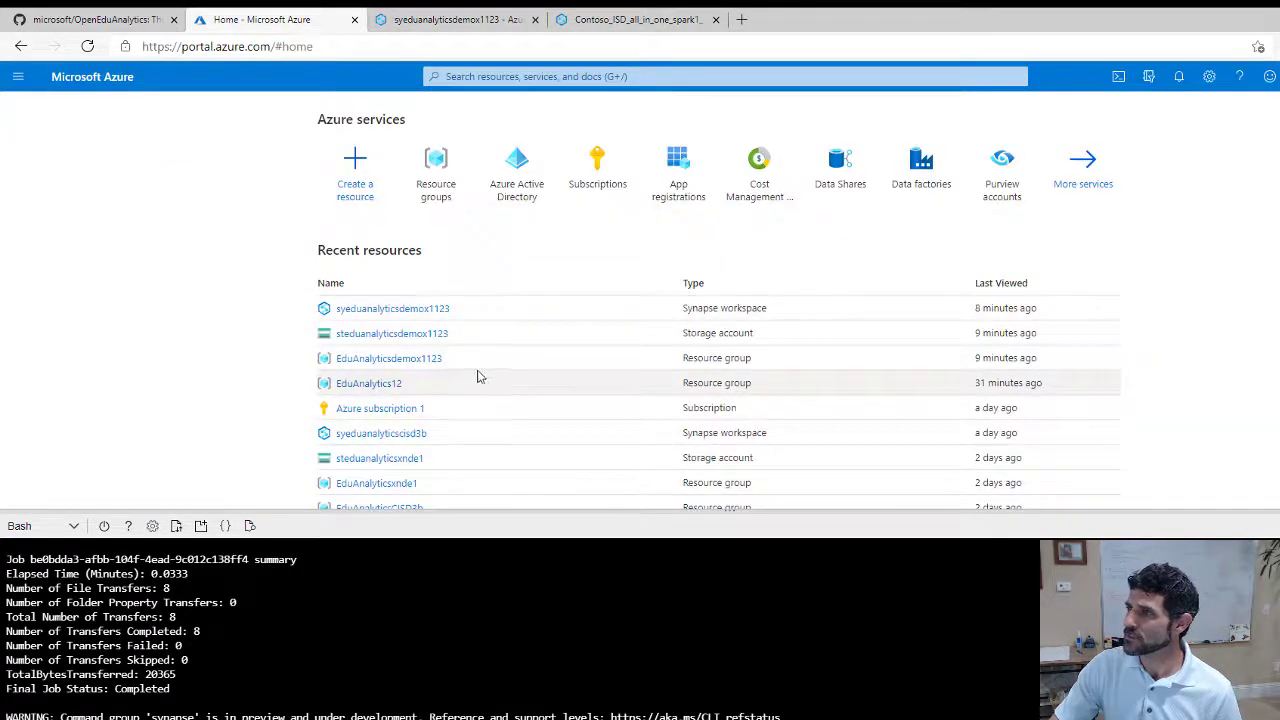
left_click(380, 360)
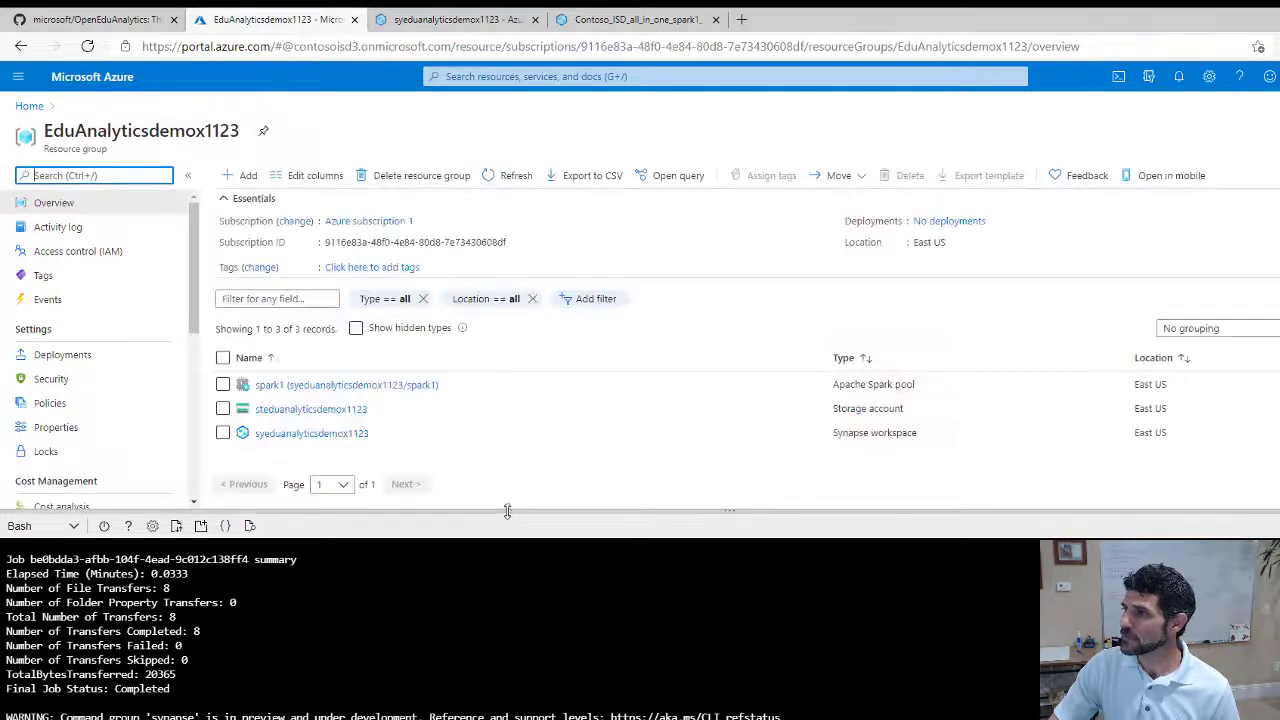
left_click(300, 433)
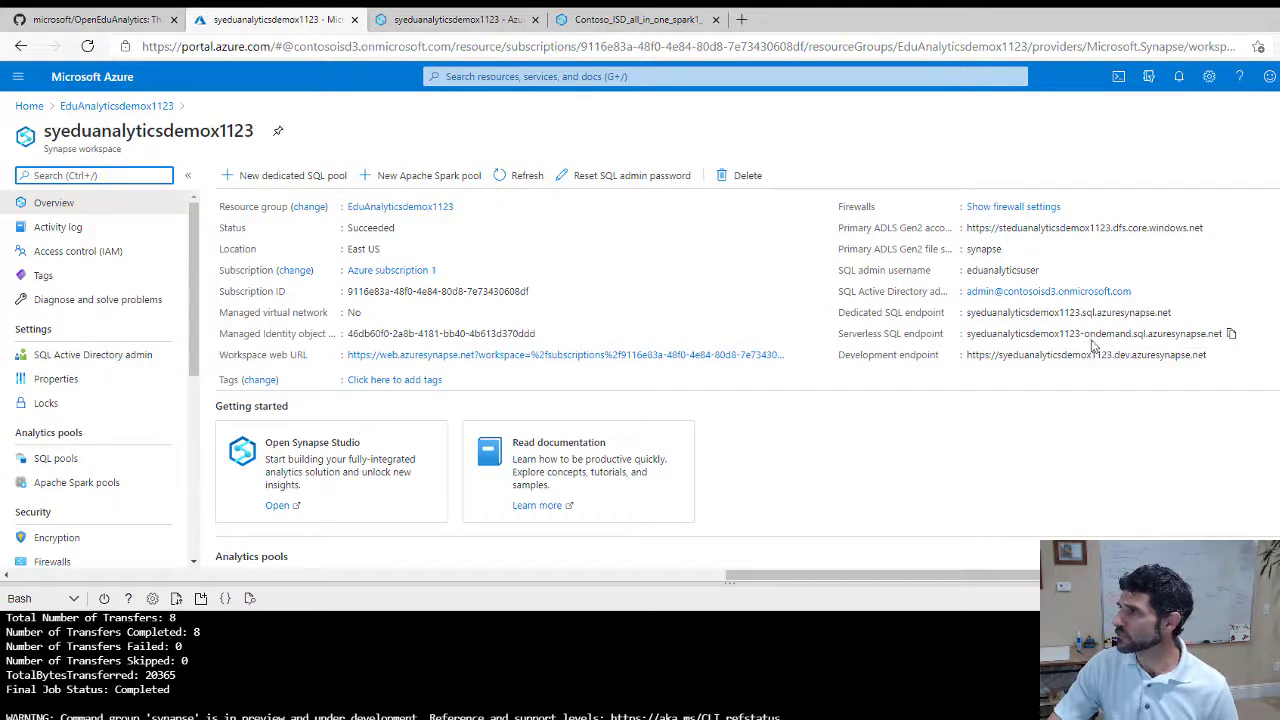
left_click(1233, 336)
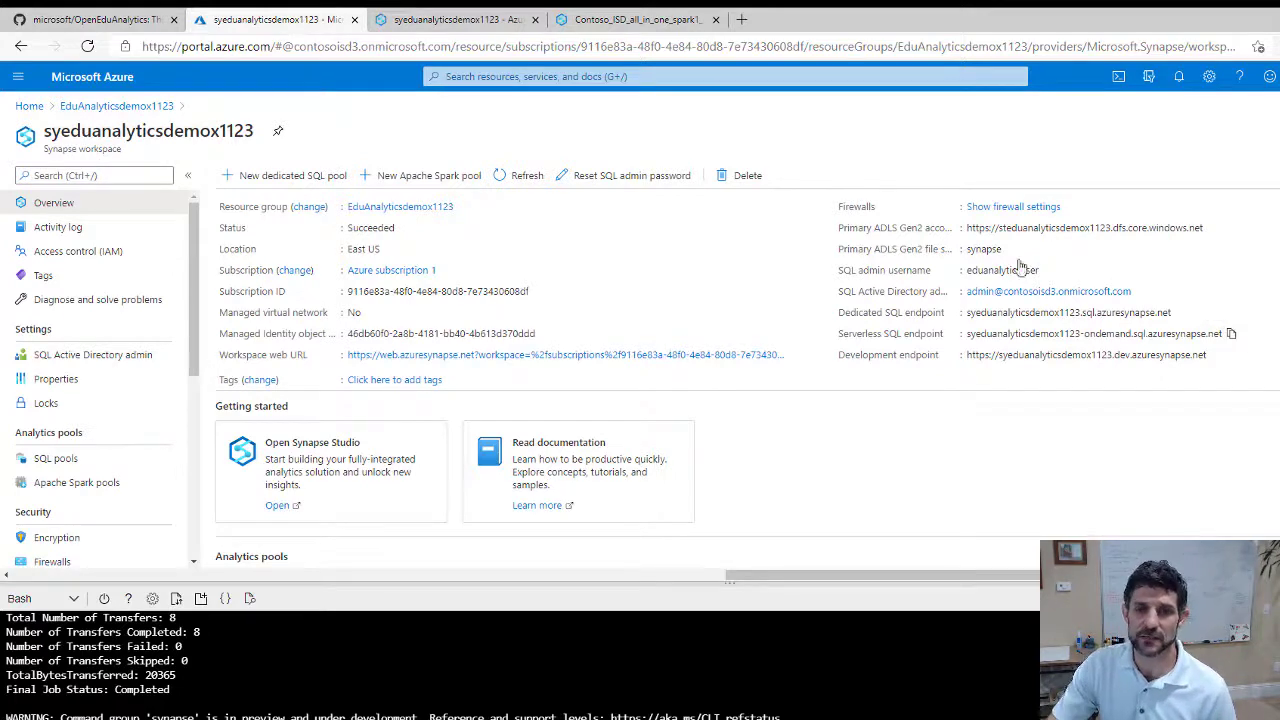
left_click(467, 22)
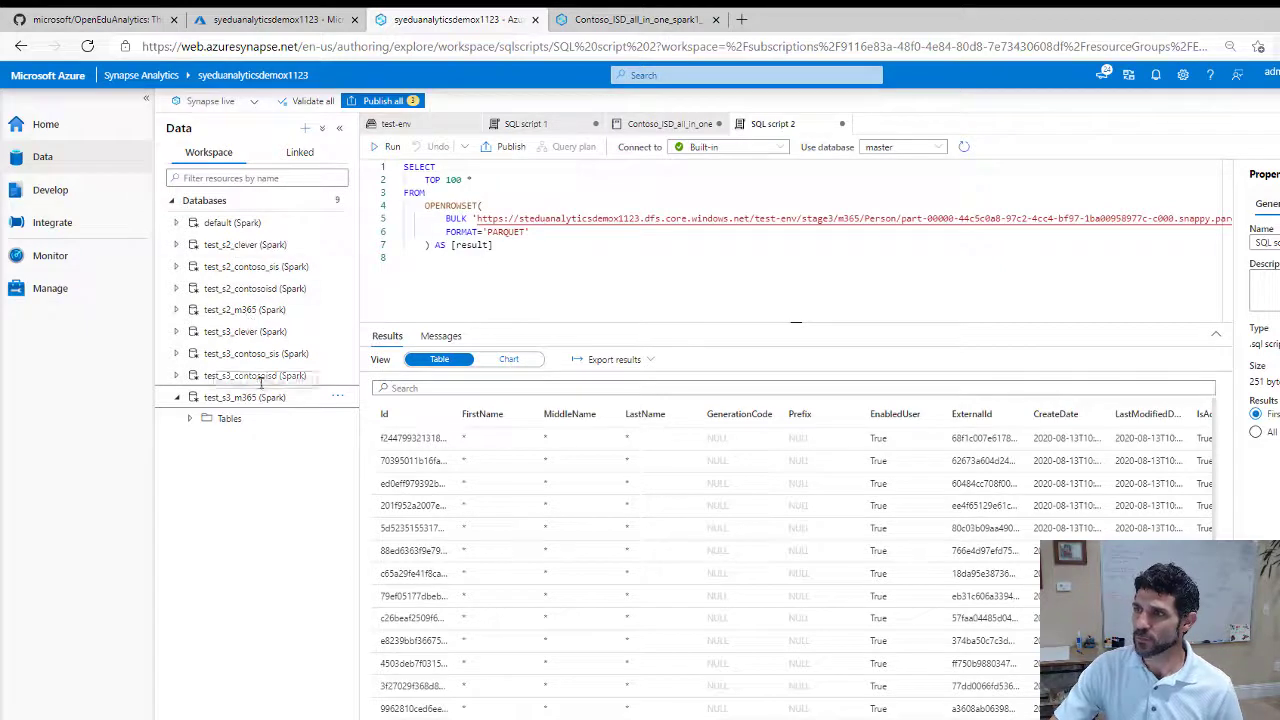
Collapse test_s3_m365 and toggle test_s2_clever open and closed to inspect its Tables folder
left_click(248, 249)
left_click(177, 419)
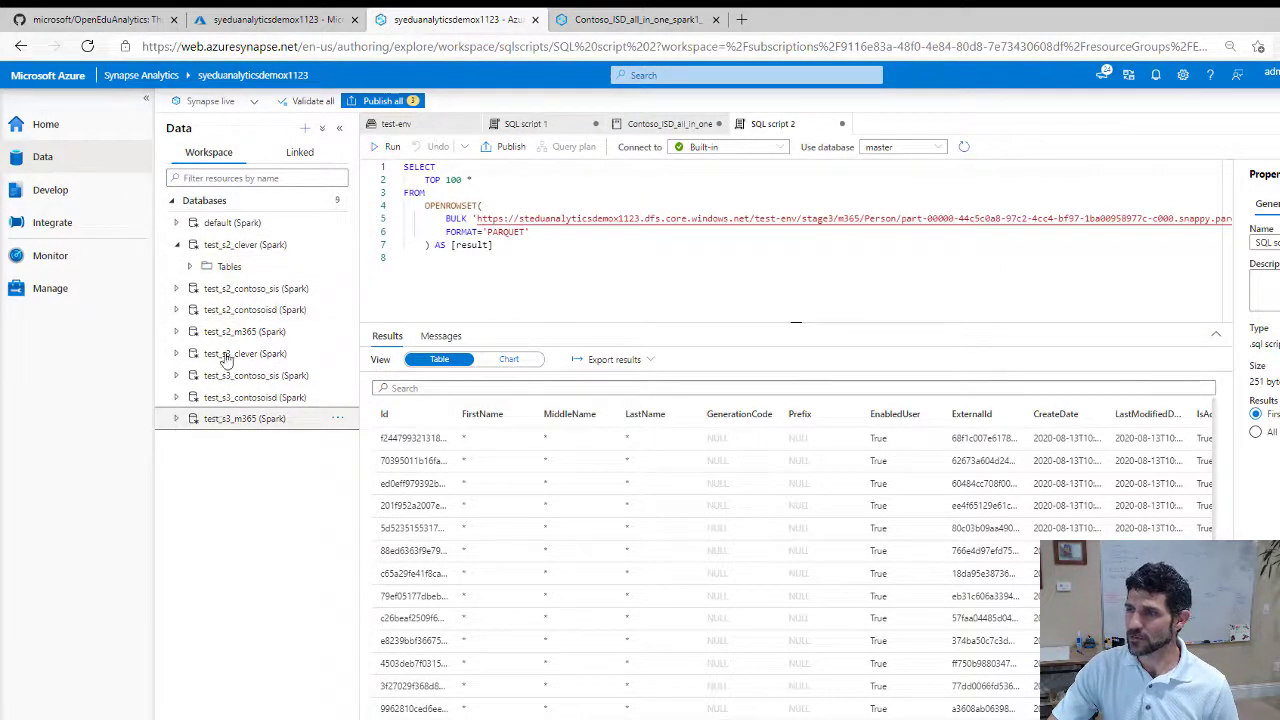
left_click(177, 245)
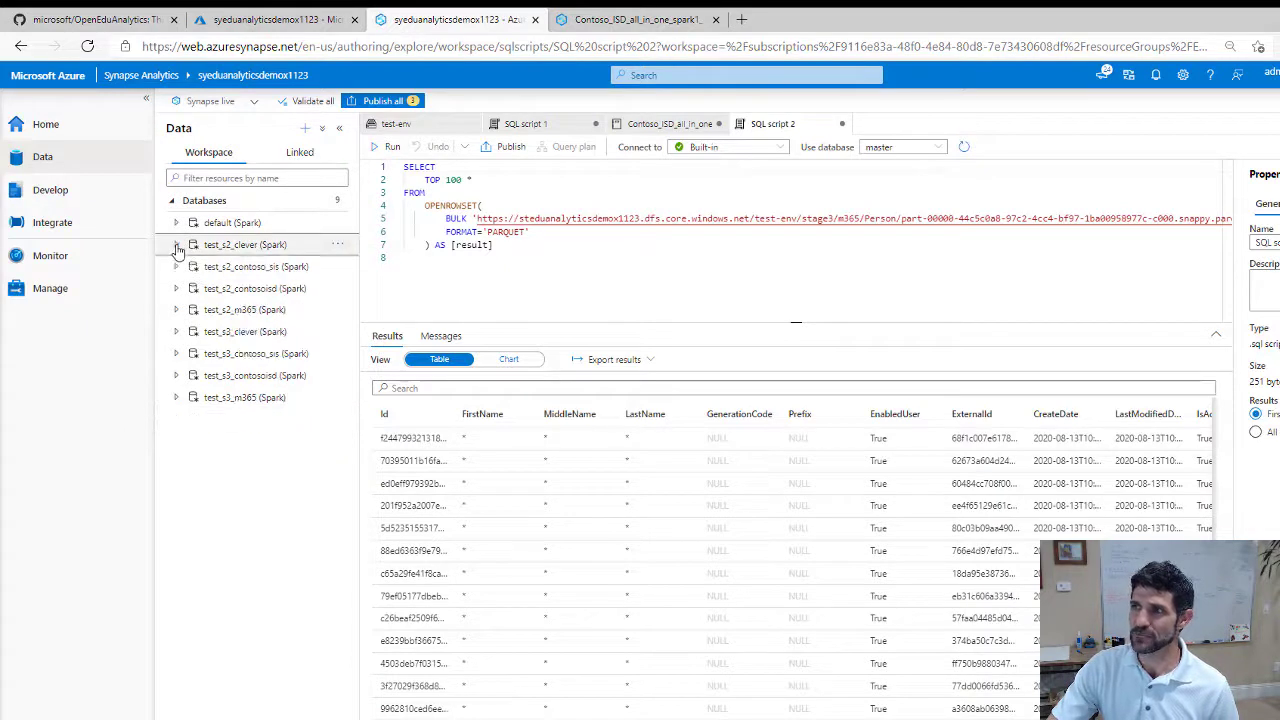
left_click(177, 245)
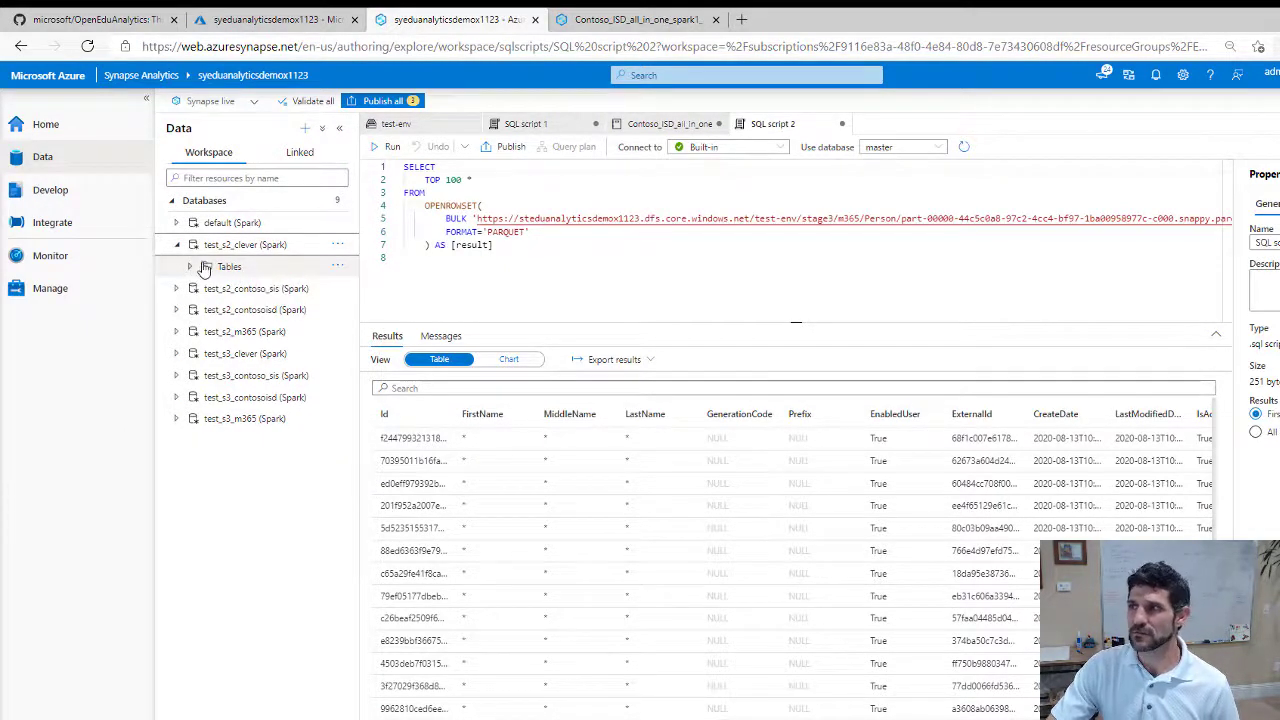
left_click(177, 245)
left_click(177, 245)
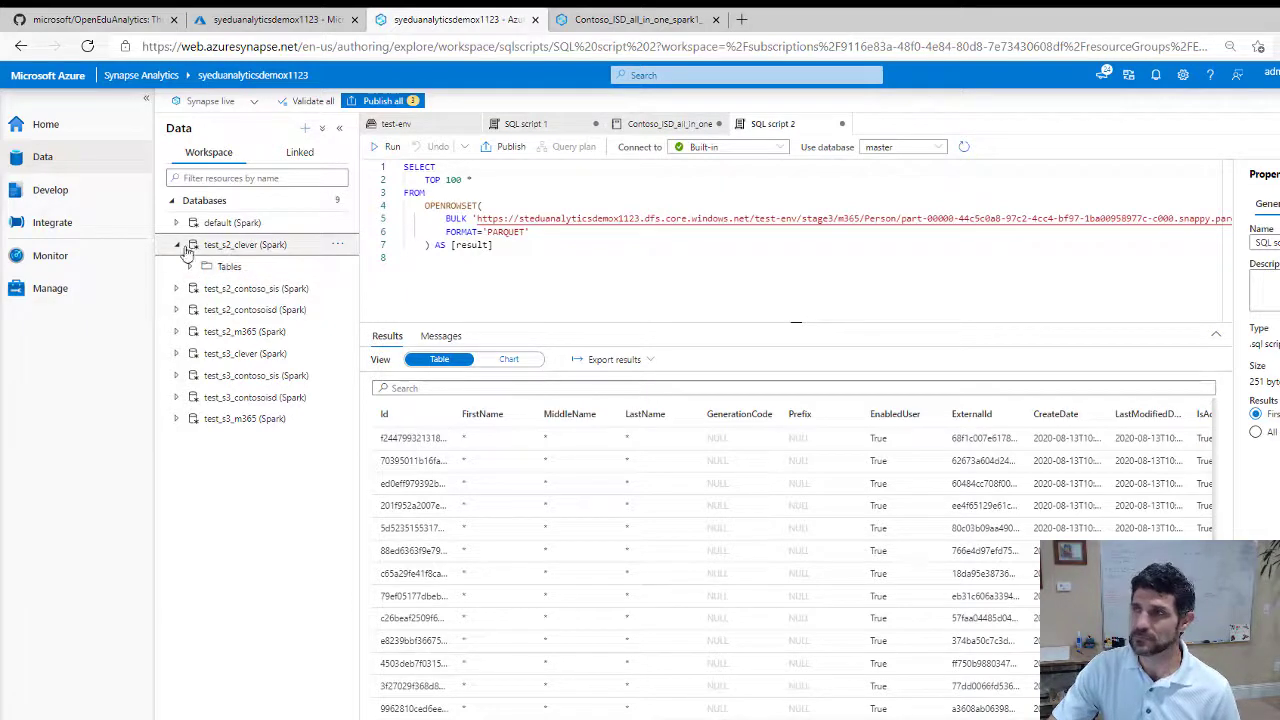
left_click(177, 245)
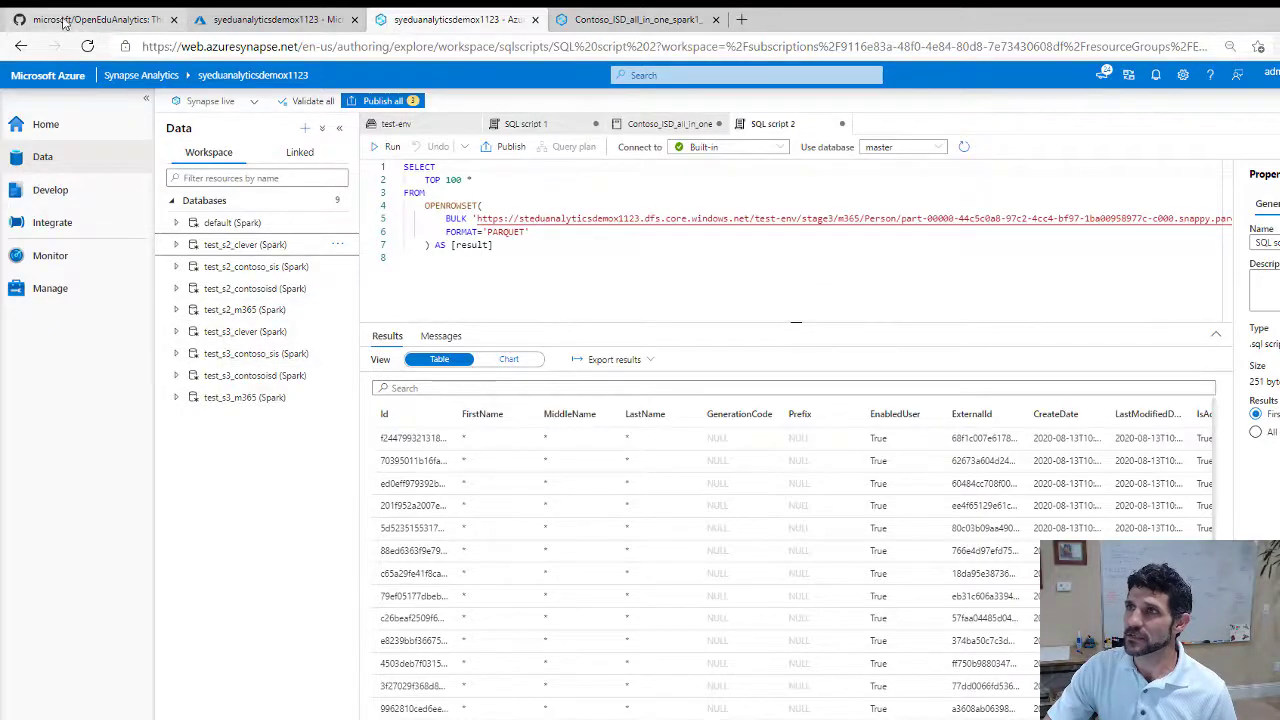
Find techInequityDashboardContoso.pbix in GitHub's packages/ContosoISD/powerbi folder, then return to the Azure portal
left_click(70, 19)
scroll(539, 487, "up", 5)
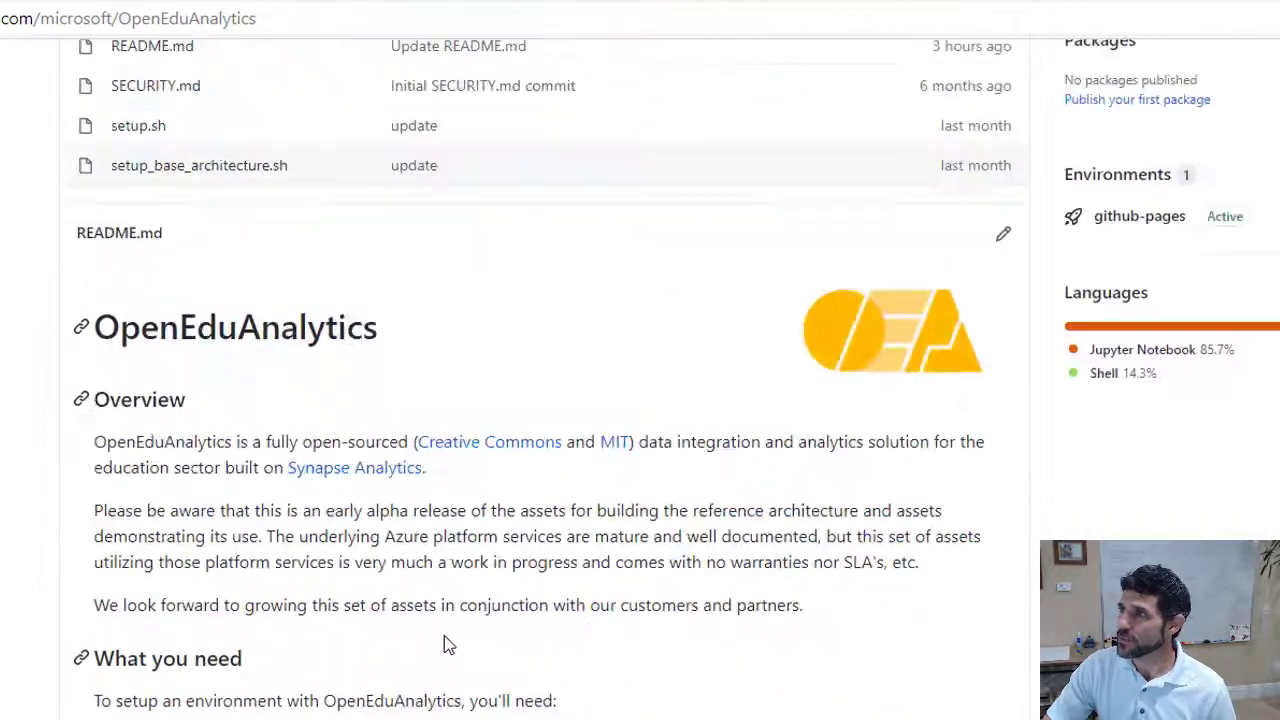
scroll(444, 640, "up", 5)
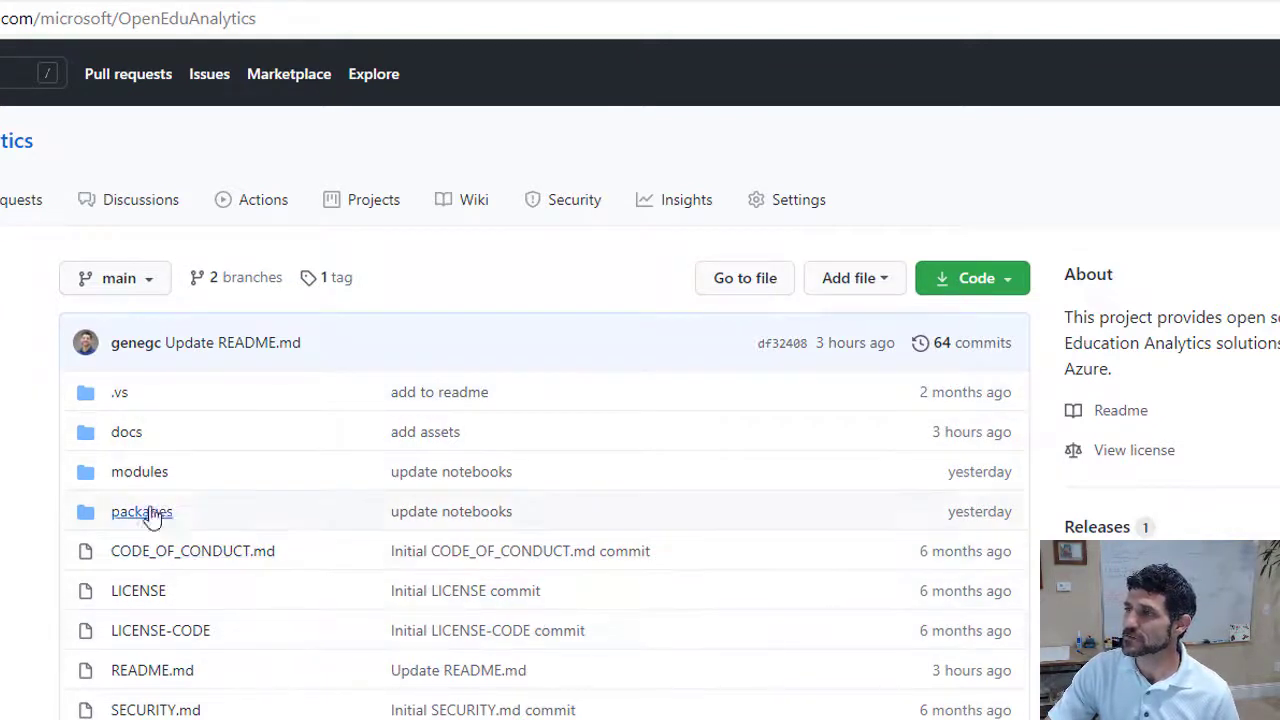
left_click(130, 516)
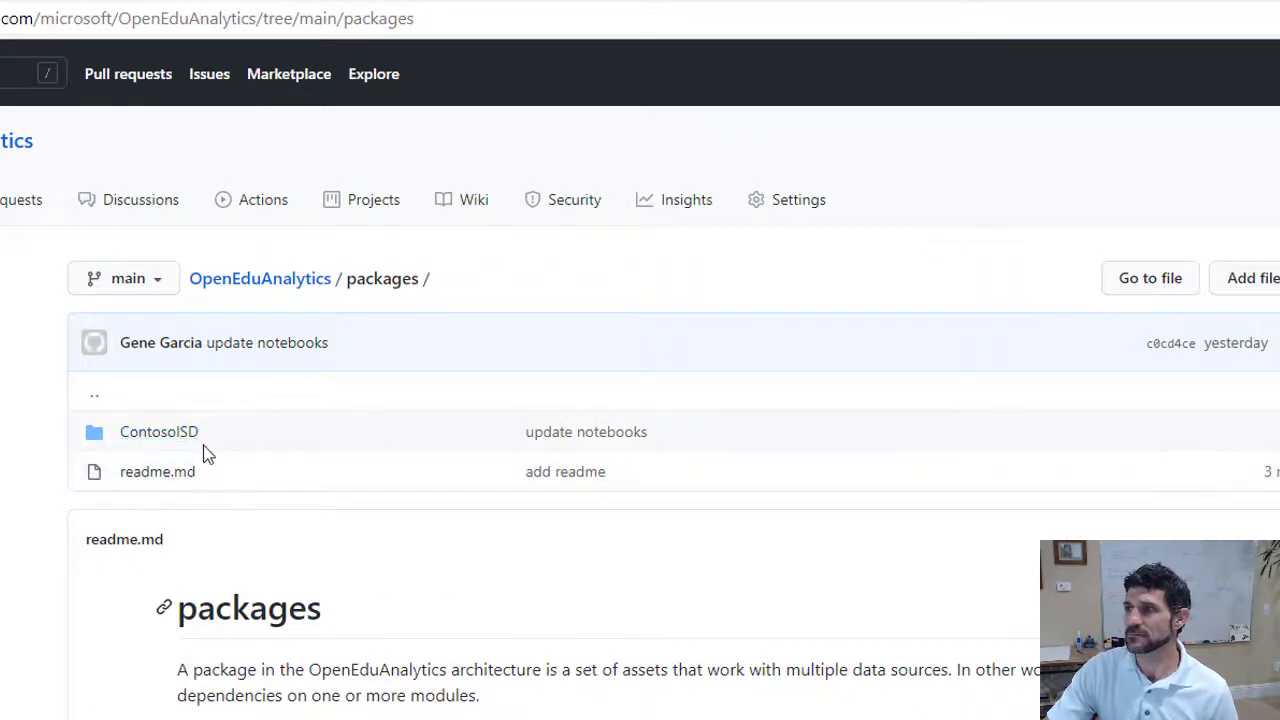
left_click(158, 434)
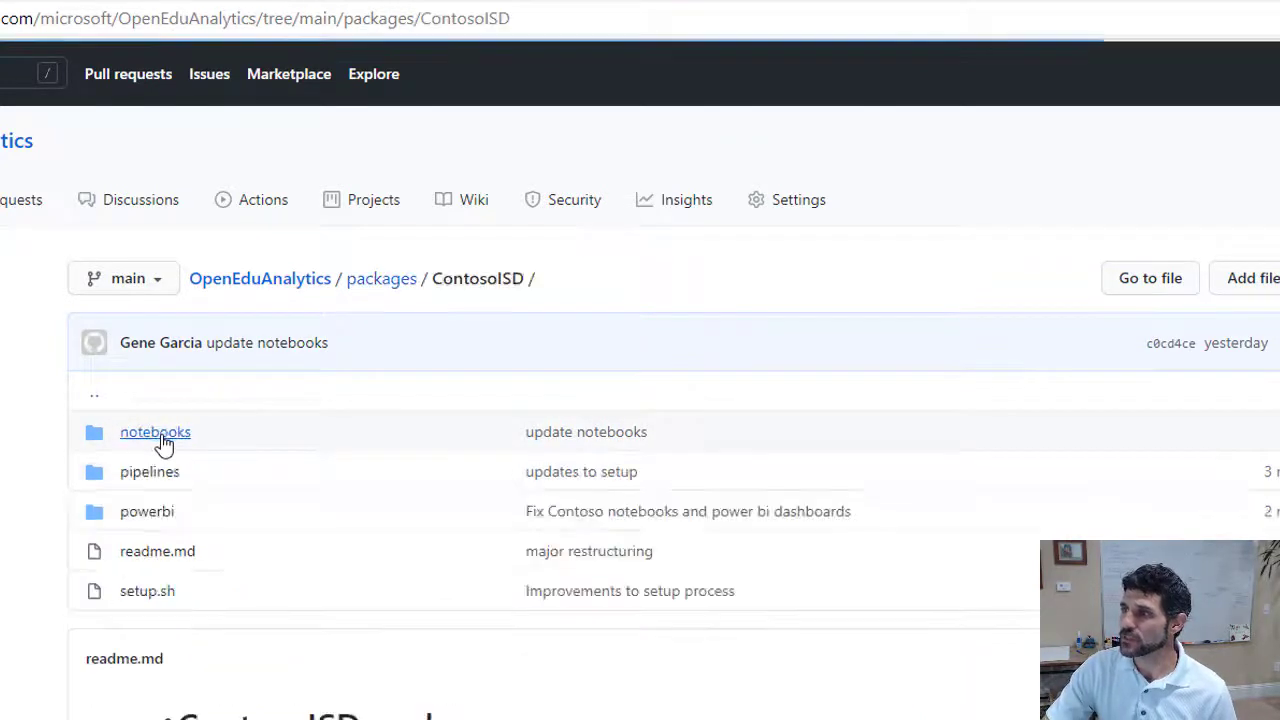
left_click(146, 517)
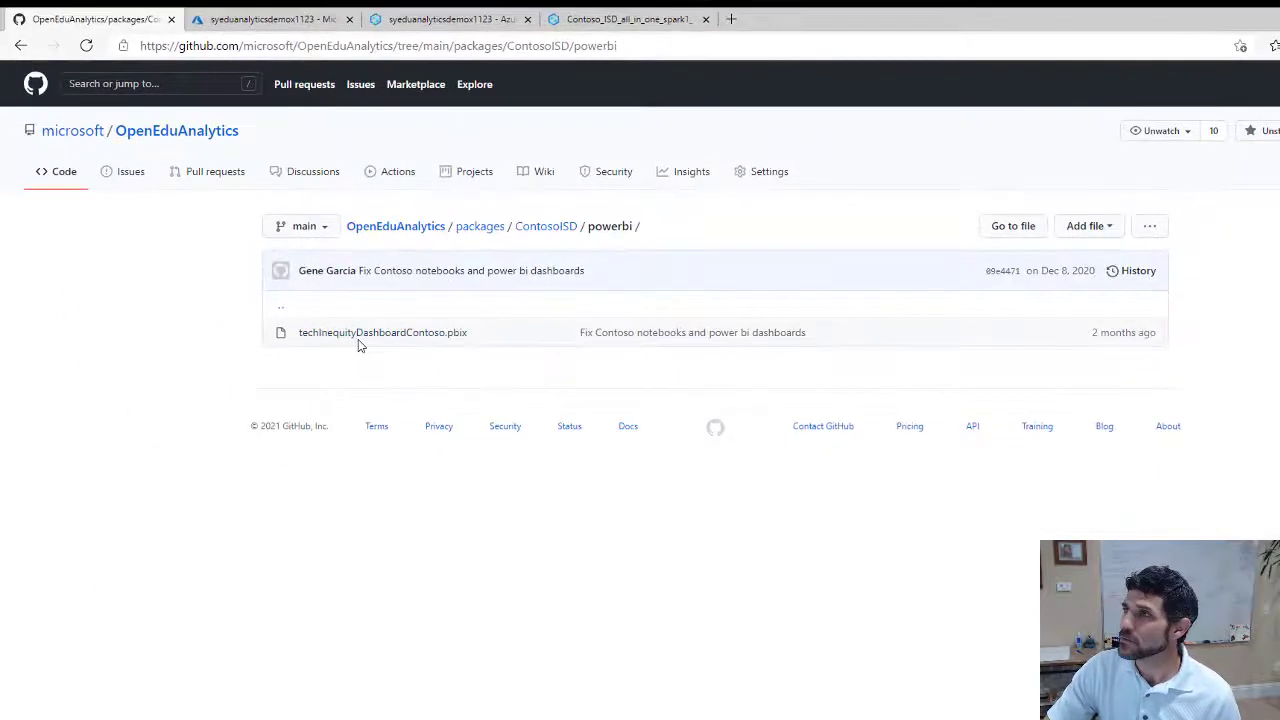
left_click(262, 20)
left_click_drag(453, 578, 450, 523)
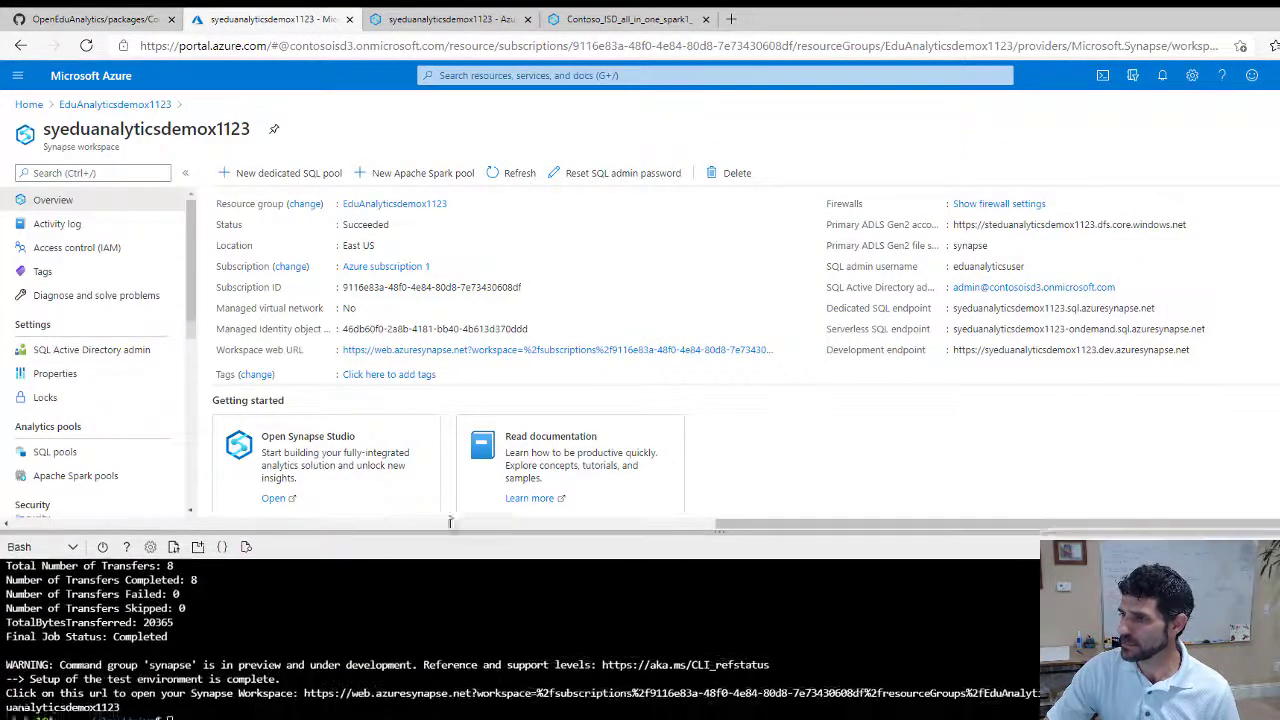
Browse the Cloud Shell file share to OpenEduAnalytics/packages/ContosoISD/powerbi
left_click(174, 536)
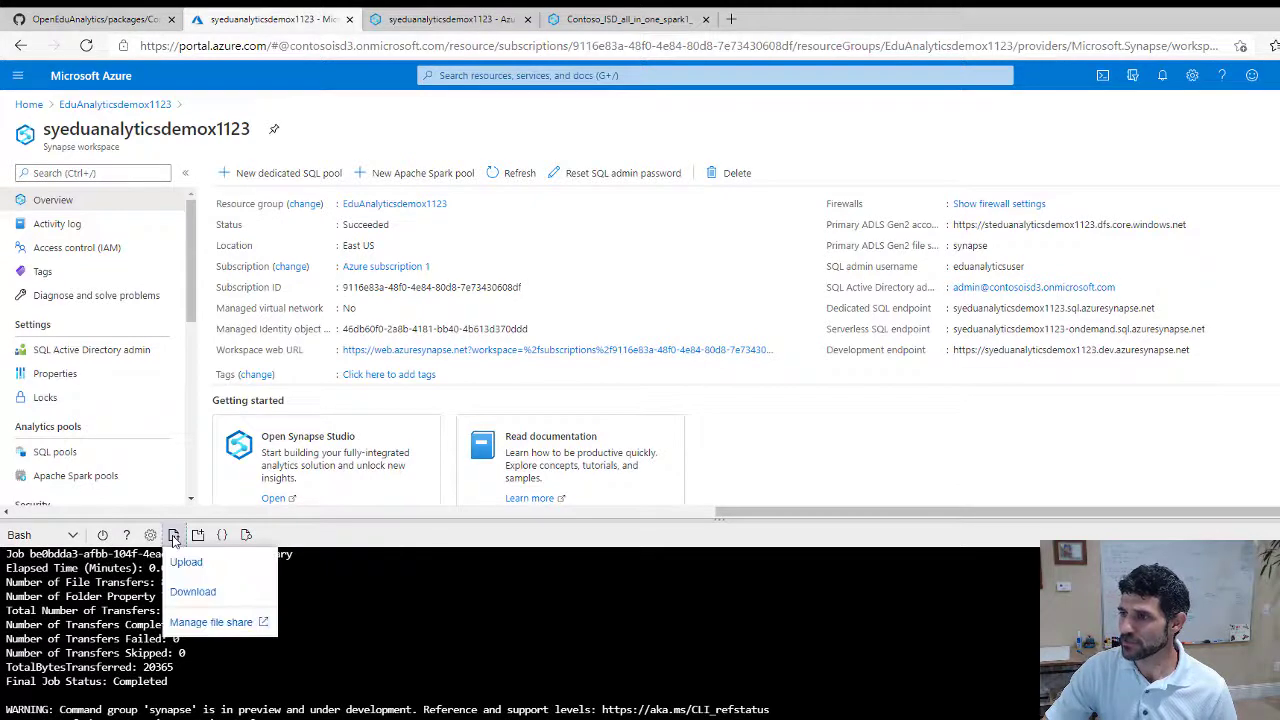
left_click(212, 623)
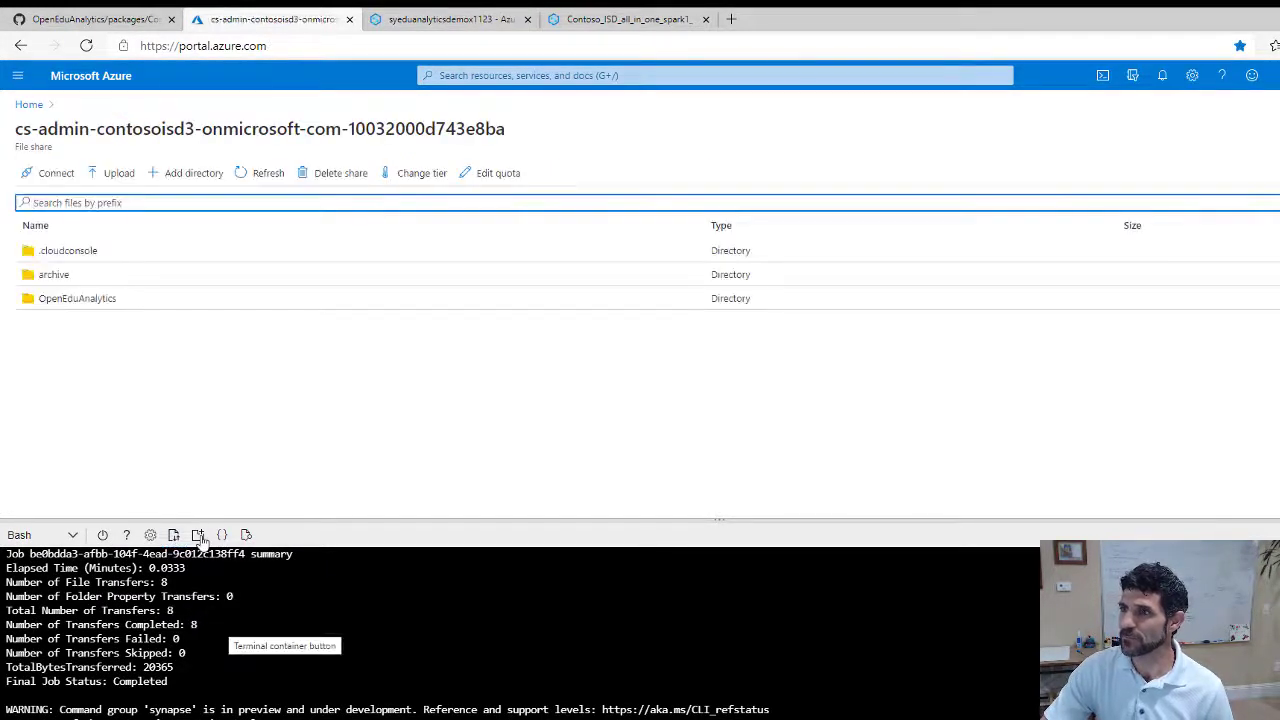
left_click(58, 299)
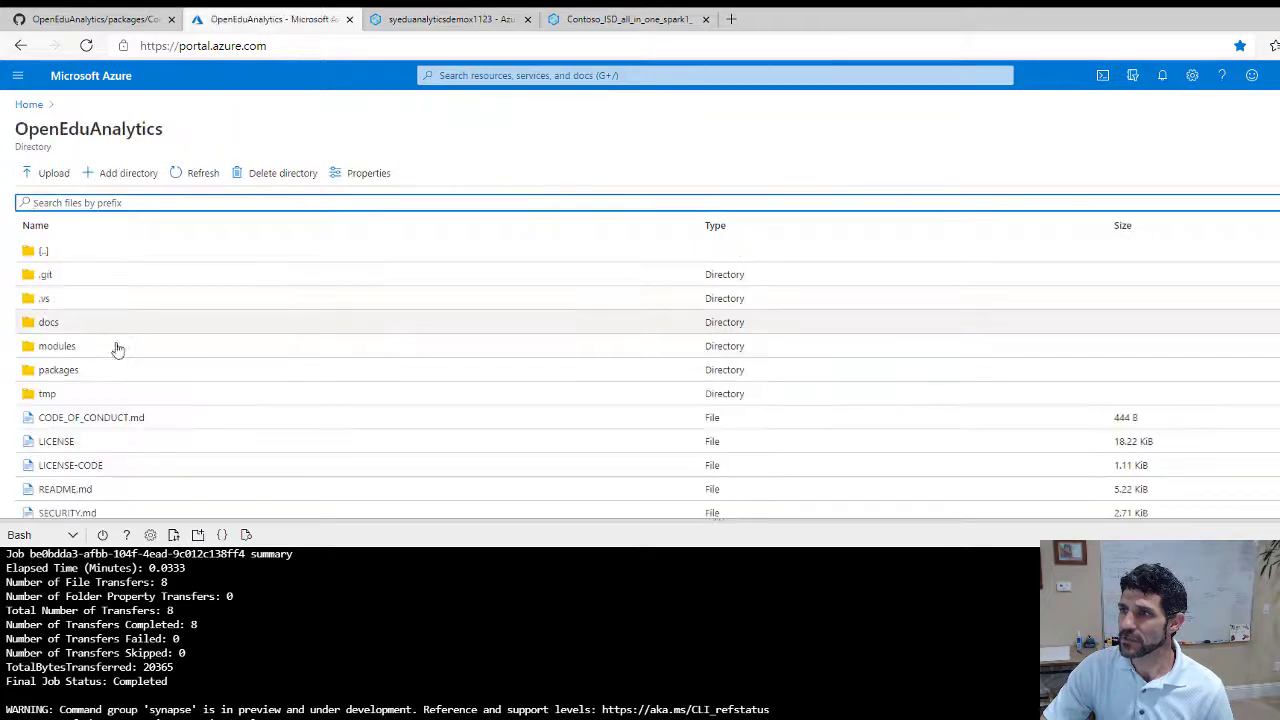
left_click(52, 370)
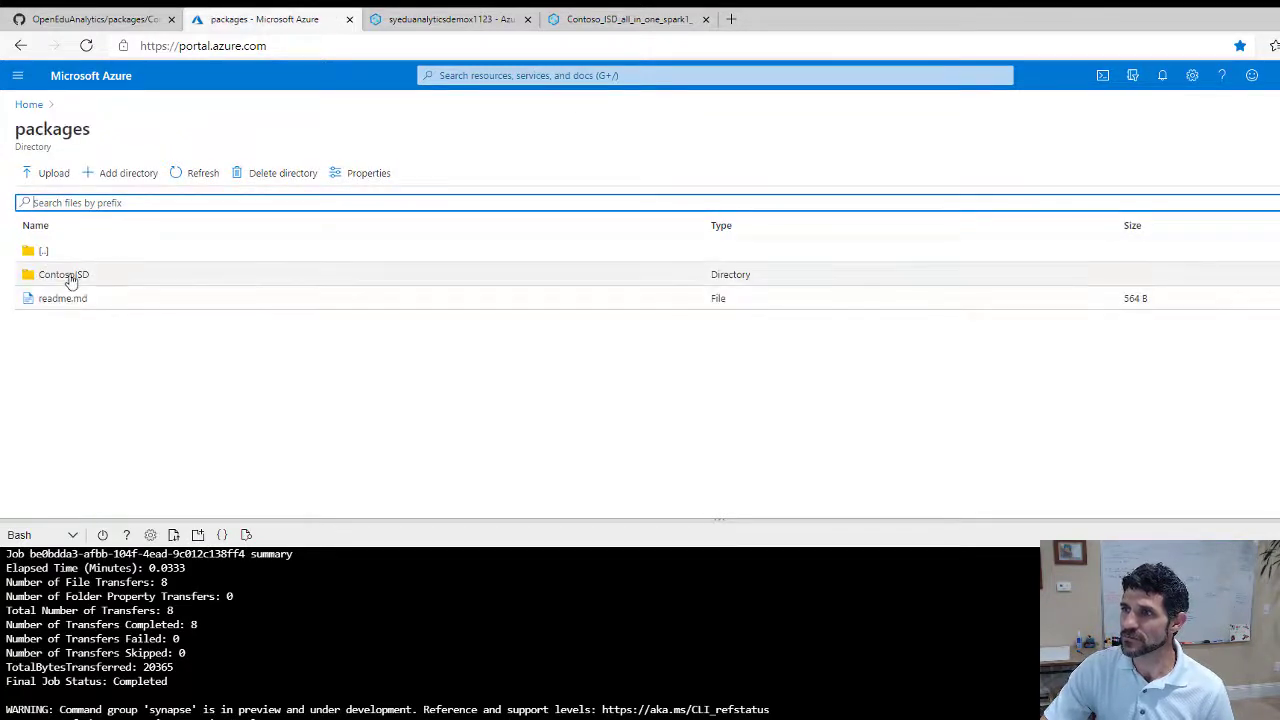
left_click(66, 275)
left_click(56, 322)
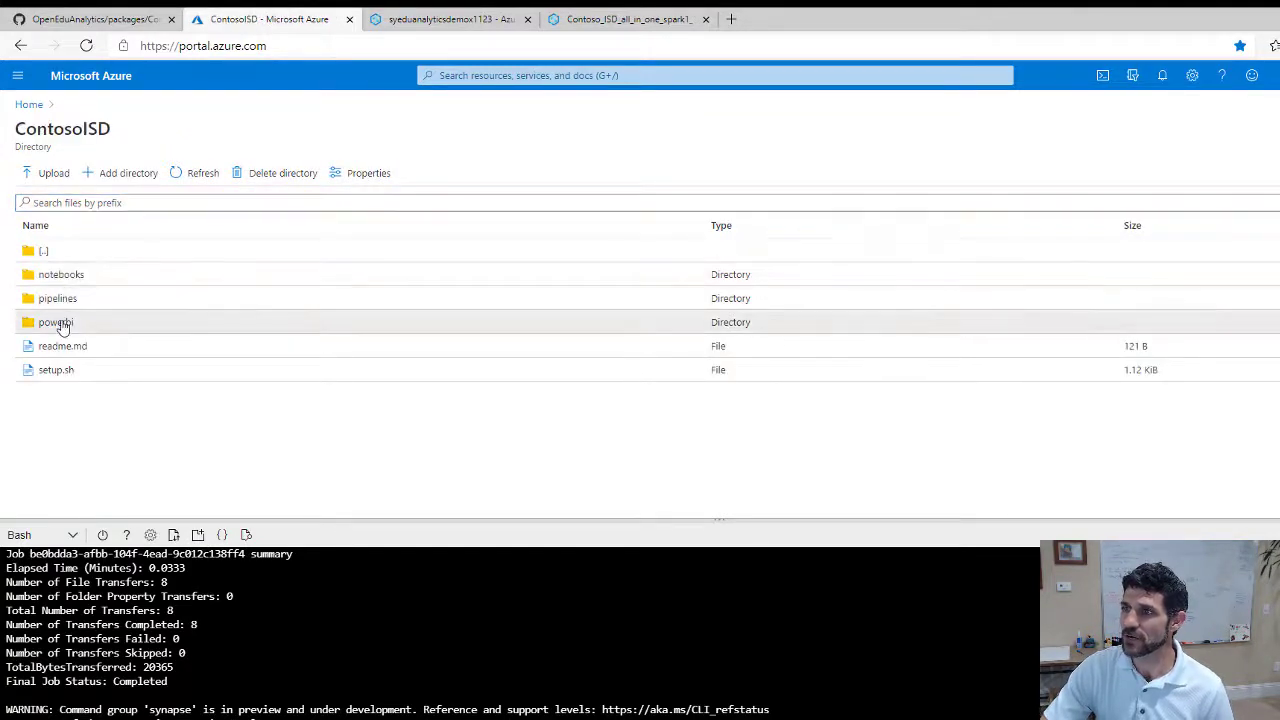
Download techInequityDashboardContoso.pbix and open it from the browser's downloads
right_click(167, 278)
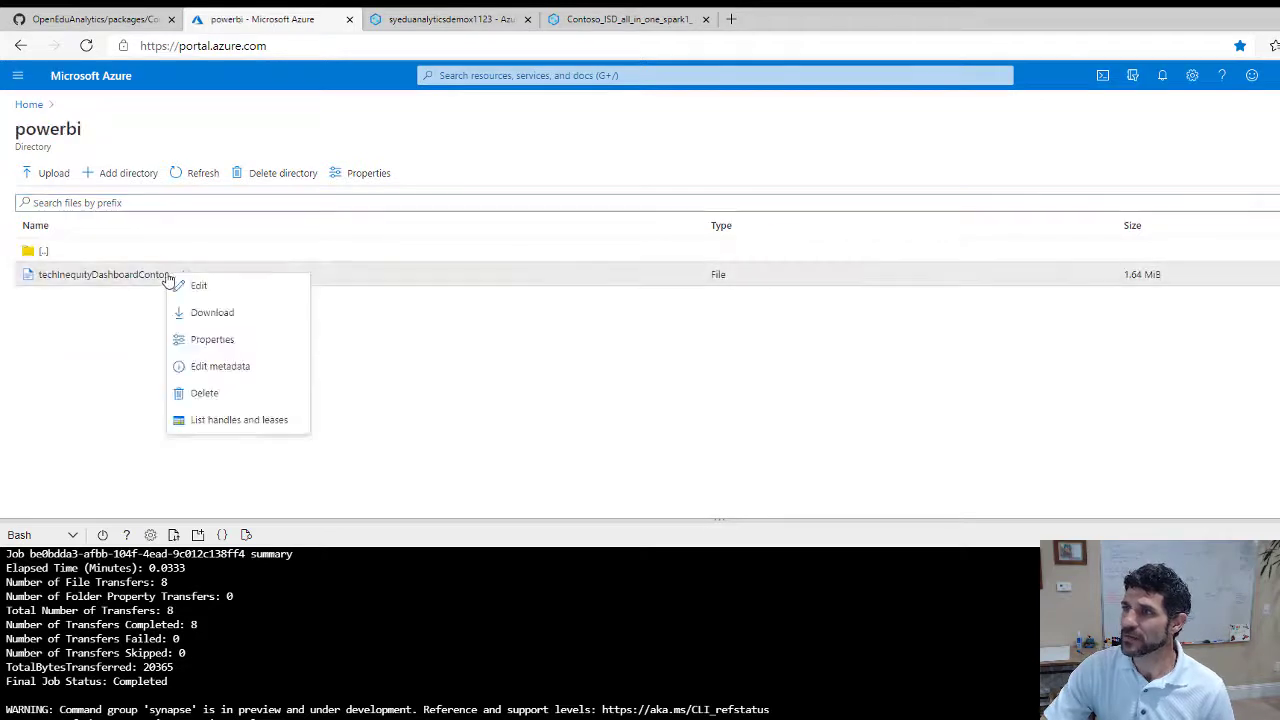
left_click(200, 314)
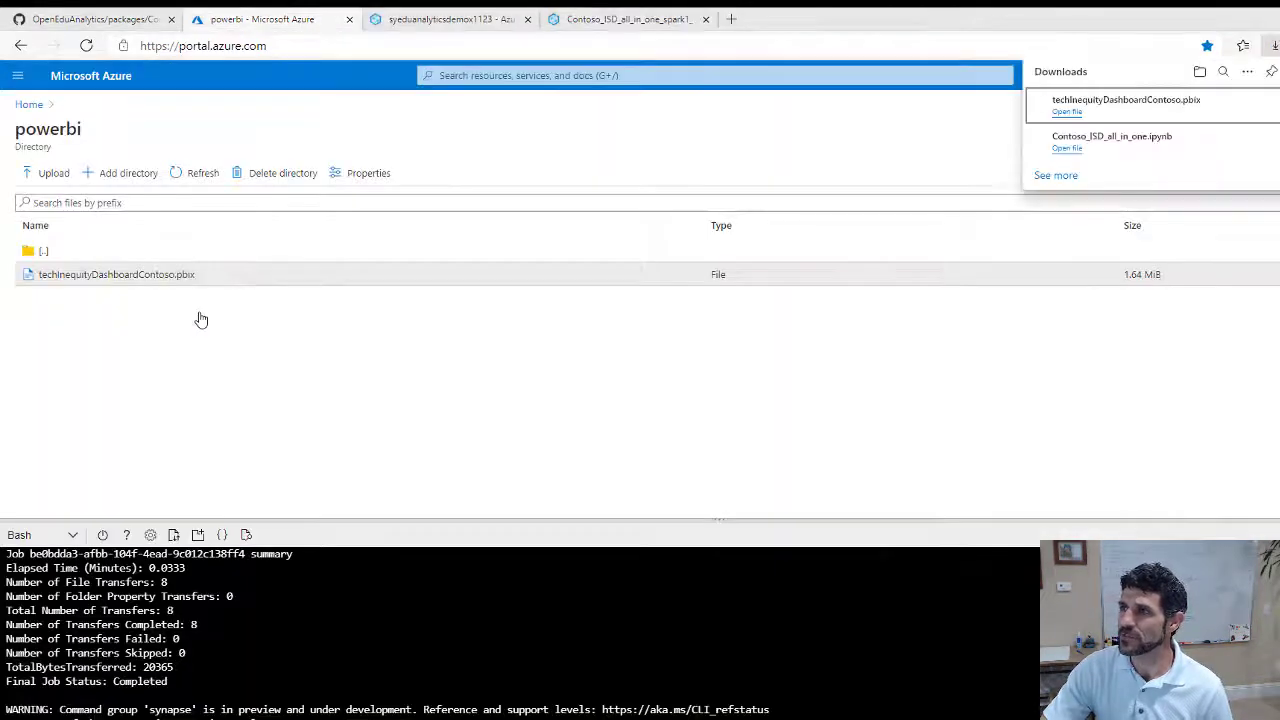
left_click(1066, 112)
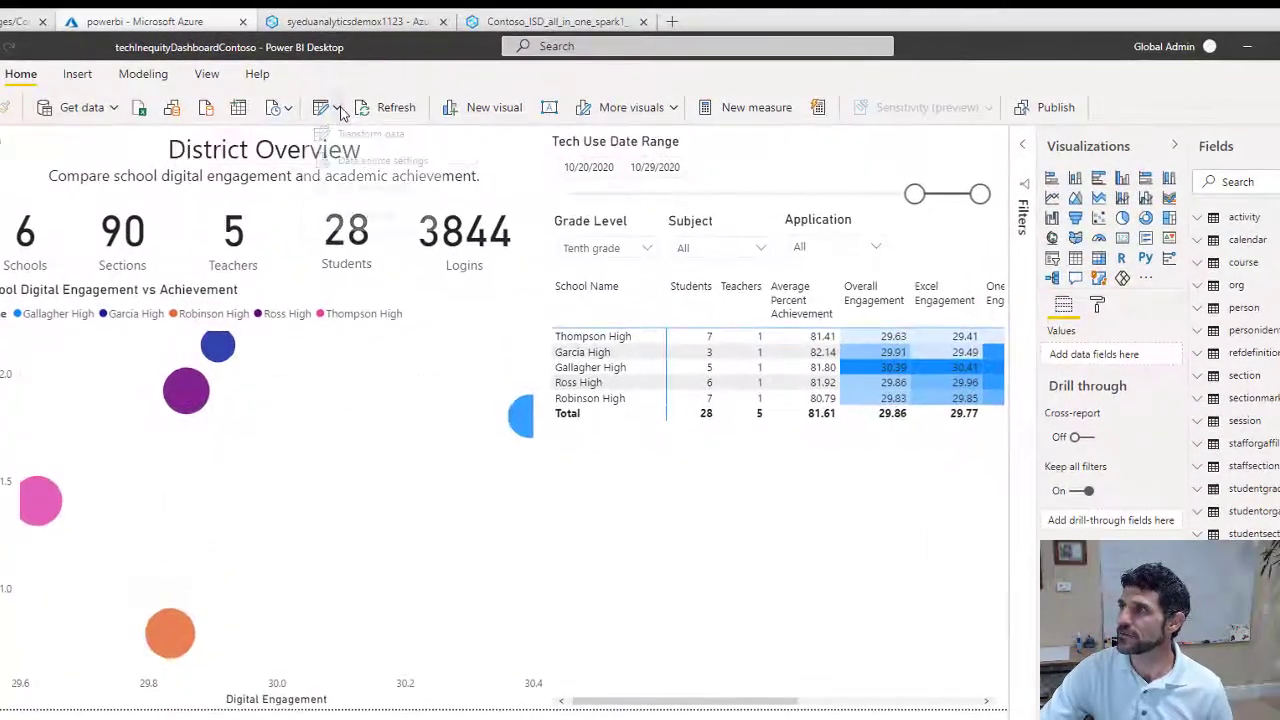
Open the report's data source settings to view its SQL Server source, then return to the Azure portal
left_click(389, 91)
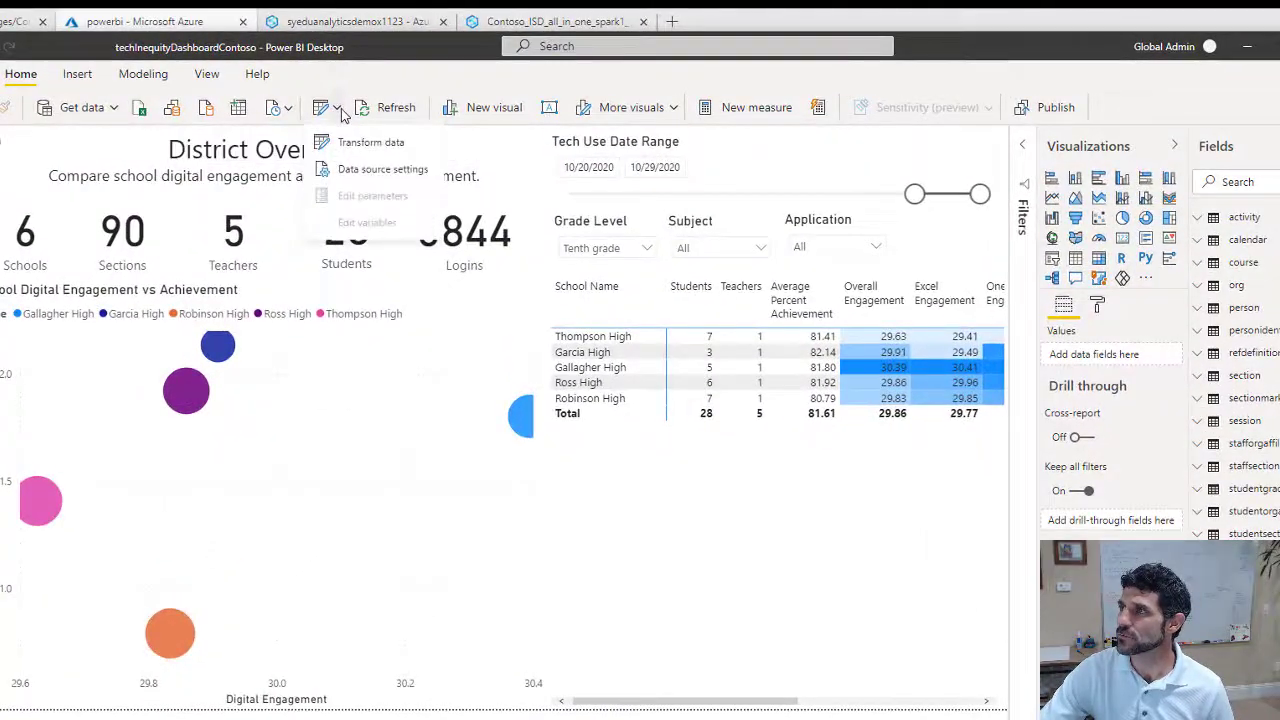
left_click(360, 172)
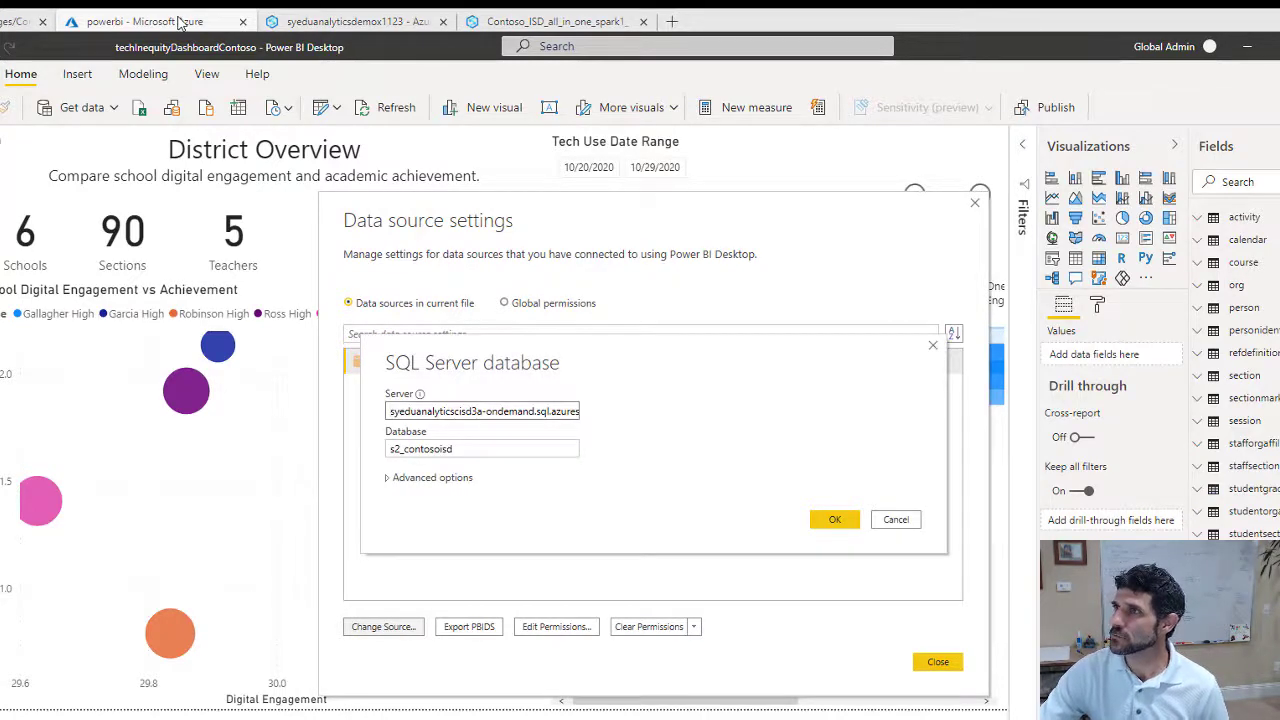
left_click(320, 22)
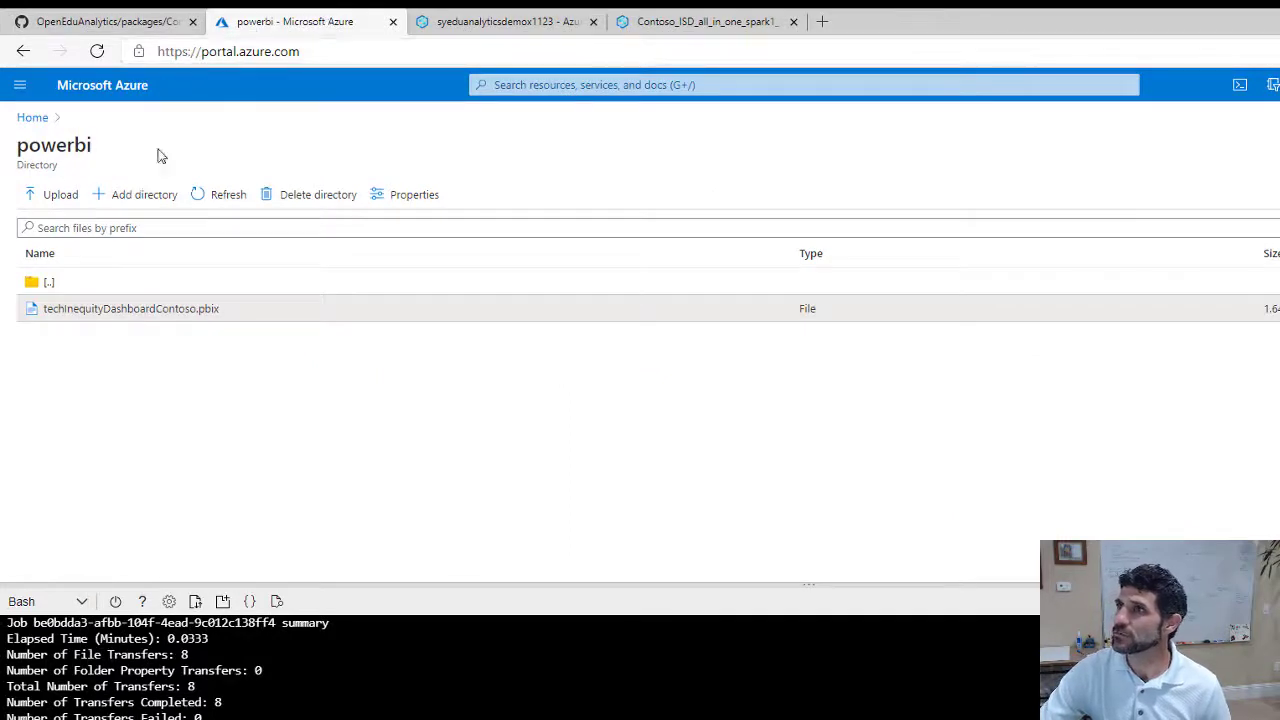
Copy the Serverless SQL endpoint from workspace syeduanalyticsdemox1123 in resource group EduAnalyticsdemox1123
left_click(34, 121)
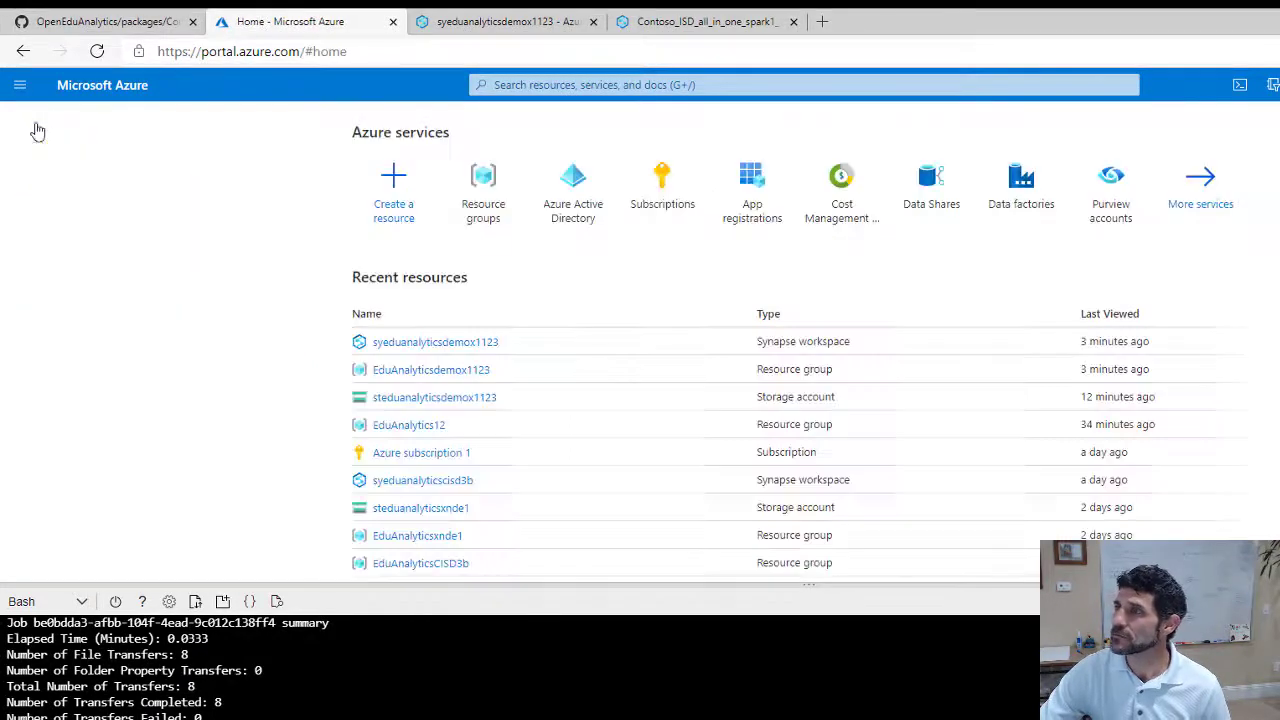
left_click(466, 372)
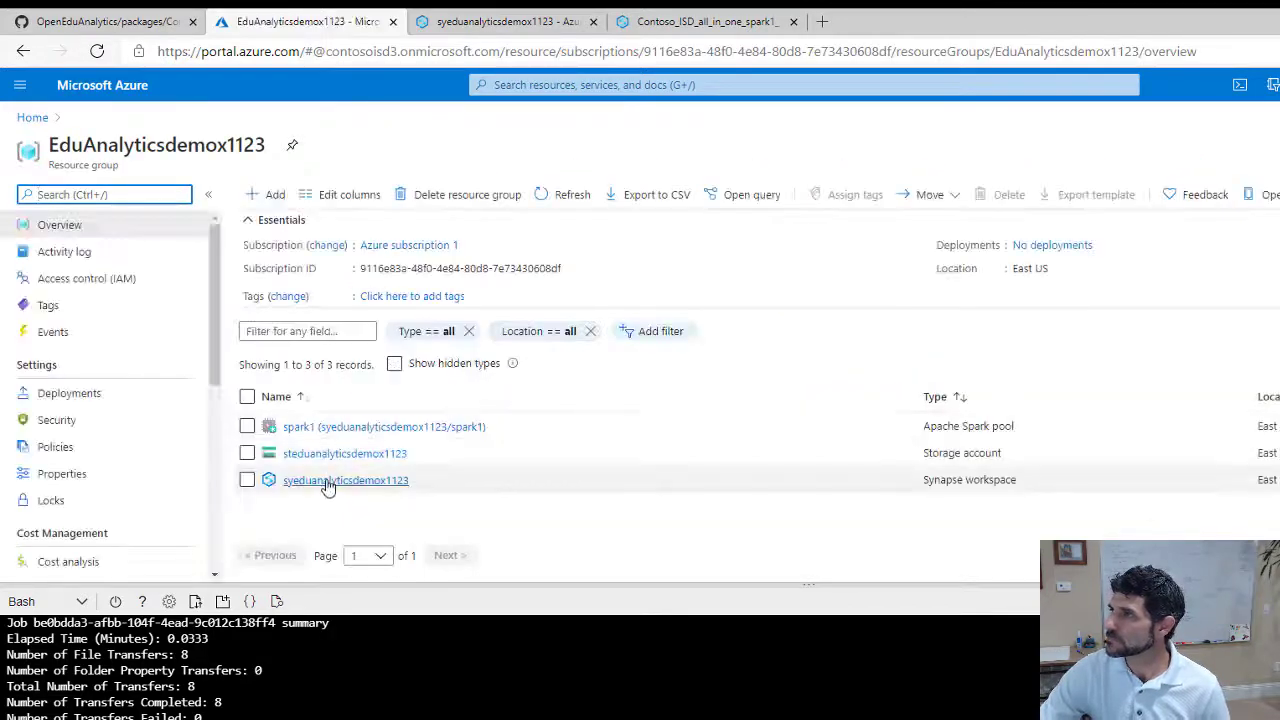
left_click(328, 482)
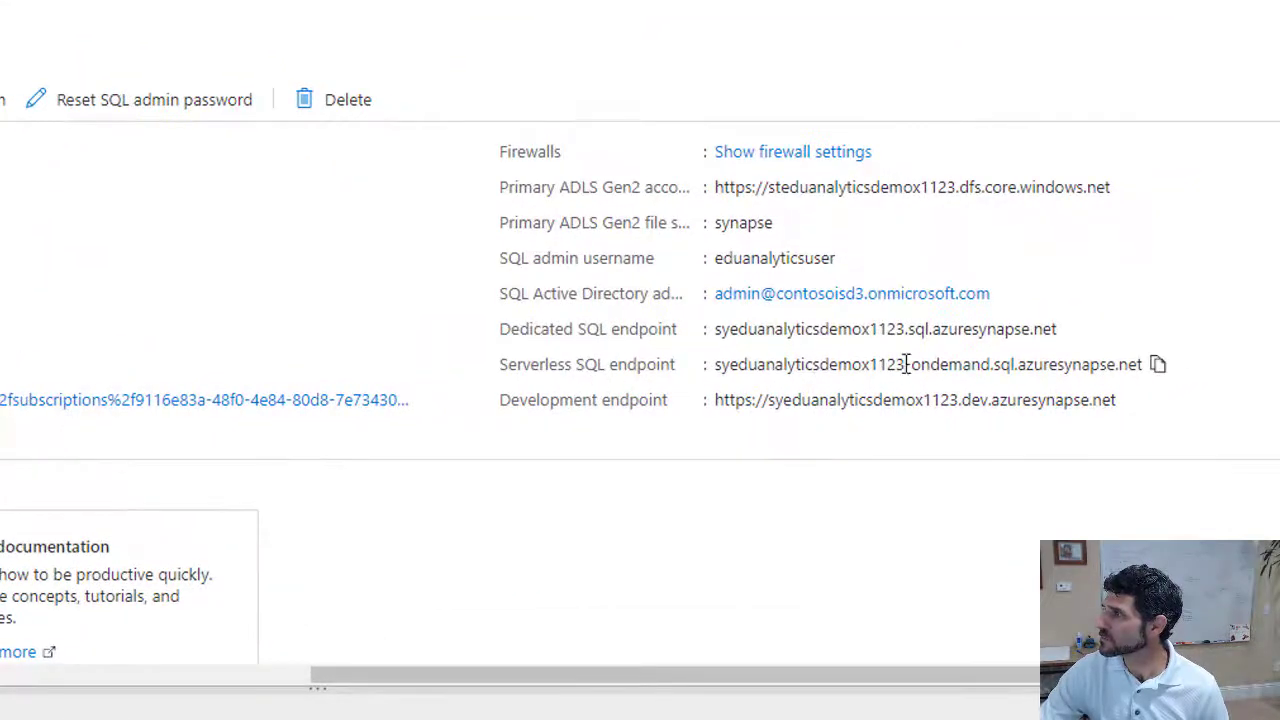
left_click(1157, 365)
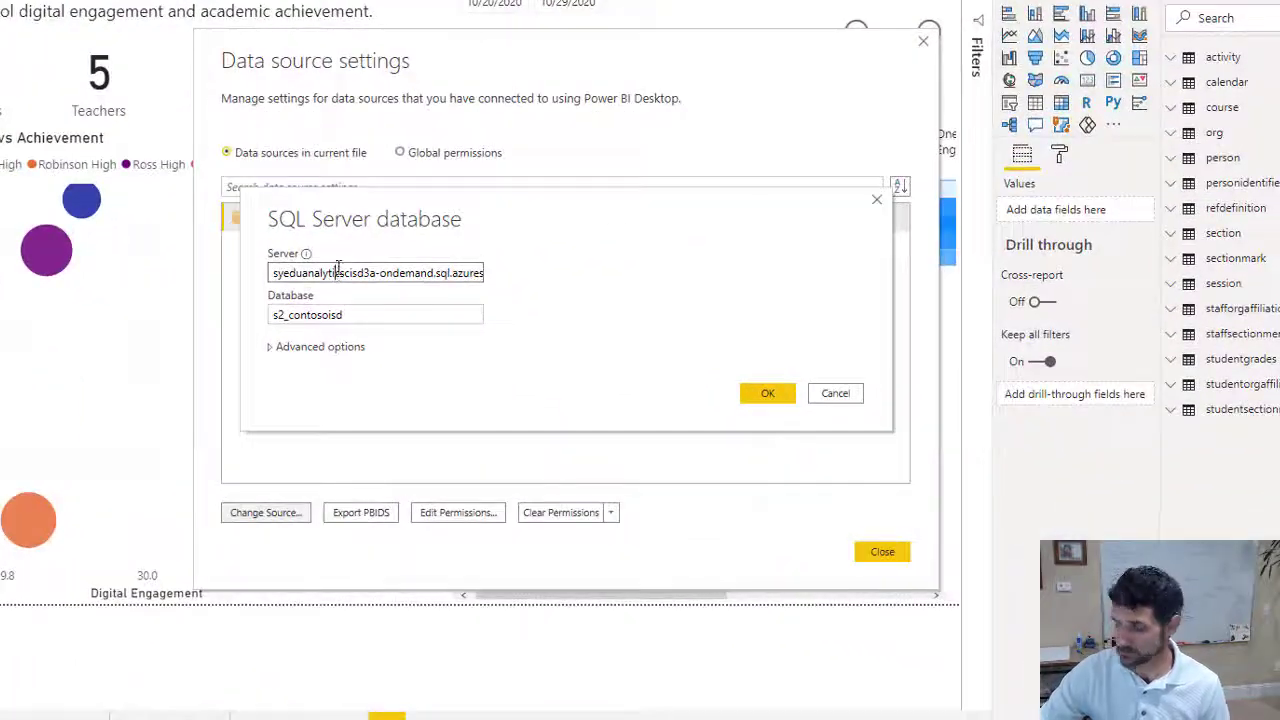
Replace the server with the copied serverless endpoint and prefix the database name with test_
key("ctrl+a")
key("ctrl+v")
left_click(330, 314)
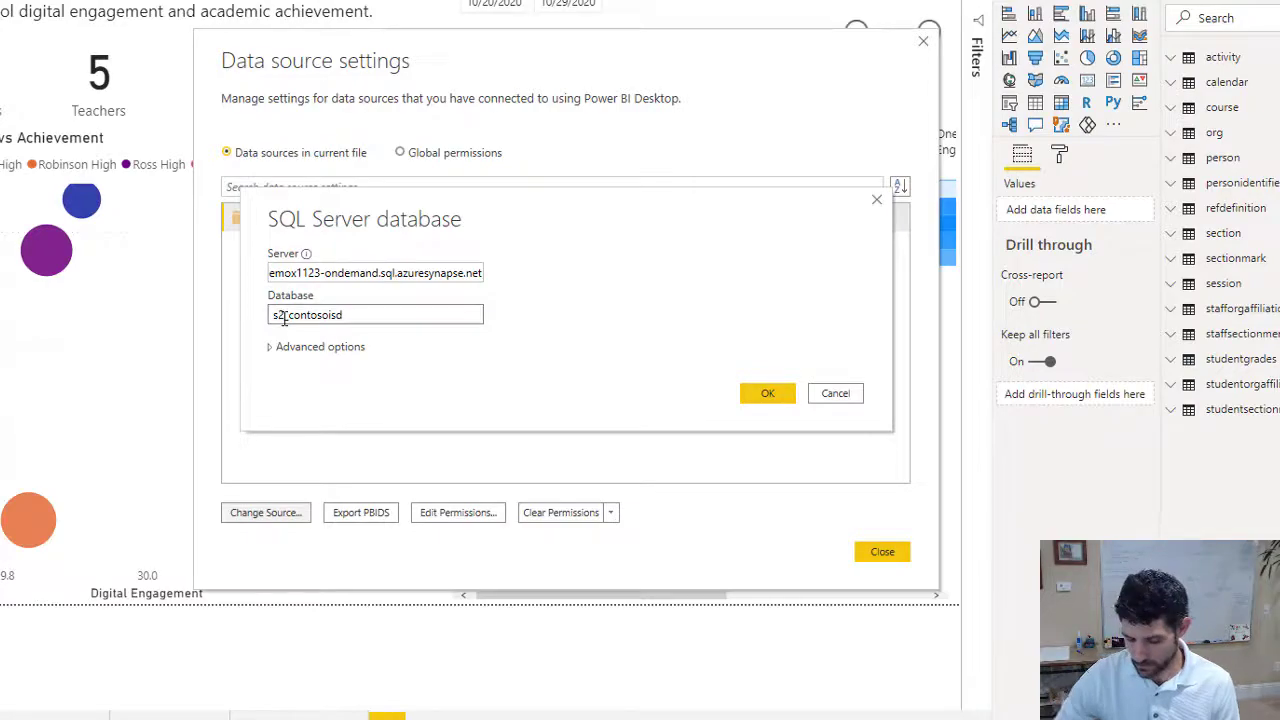
type("test_")
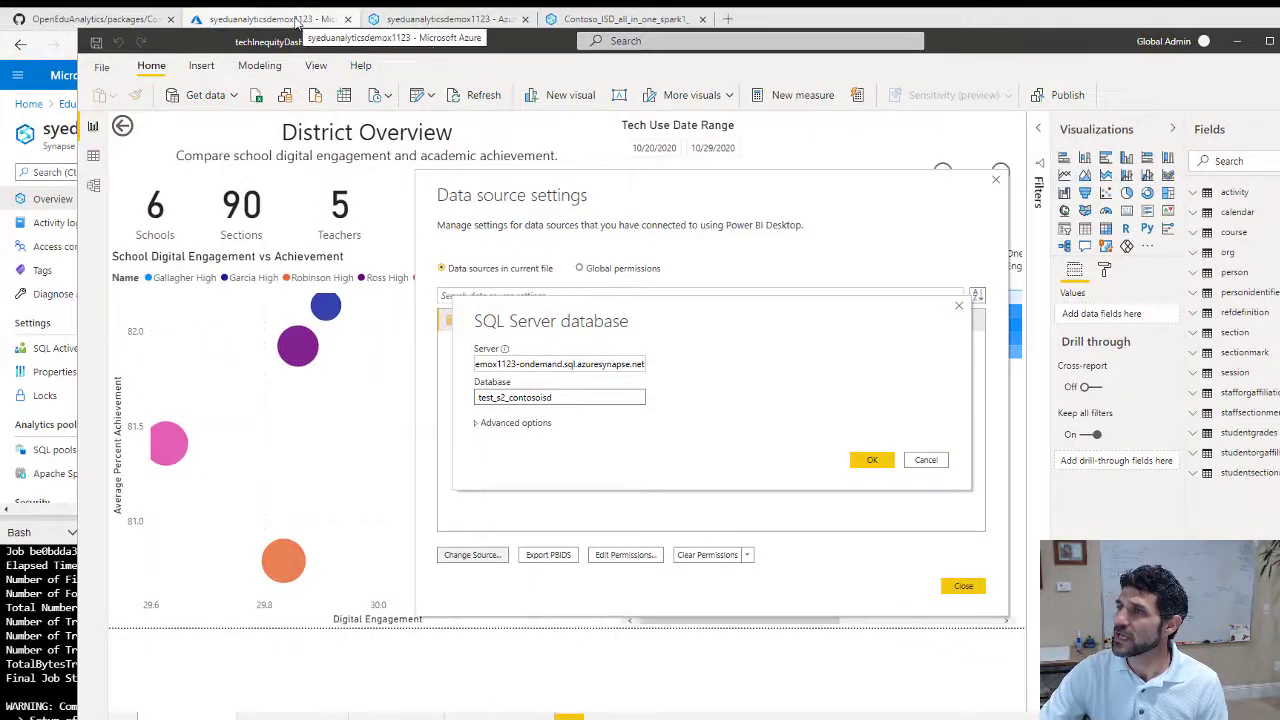
Check the test database names in Synapse Studio's Data list, then return to Power BI Desktop
left_click(414, 23)
left_click(414, 20)
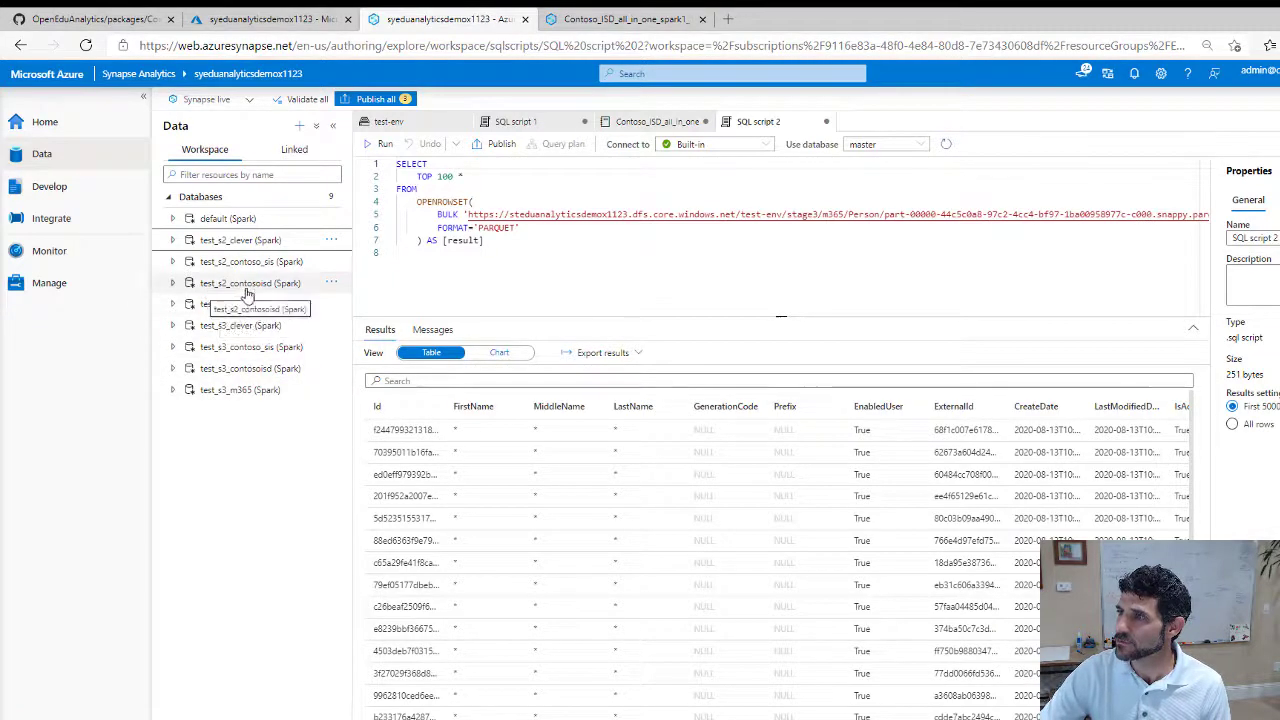
key("alt+Tab")
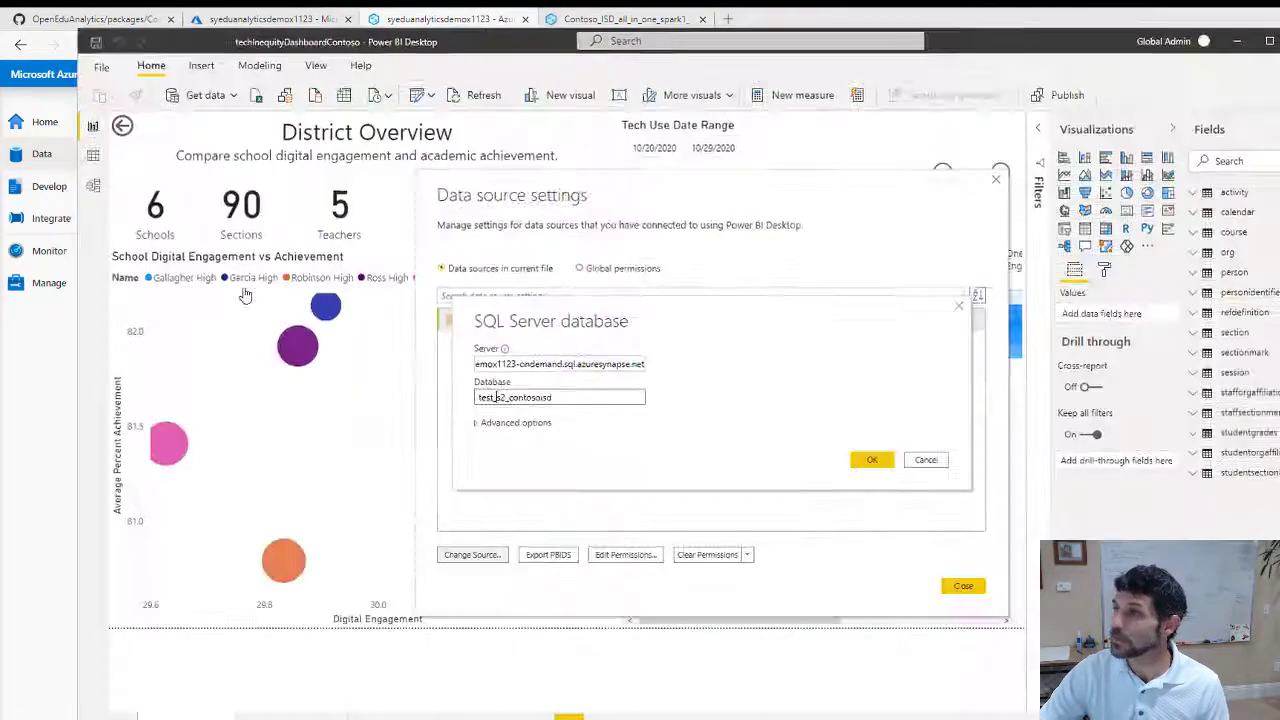
Confirm the new server and database, and switch the source's credentials to Microsoft account
left_click(818, 426)
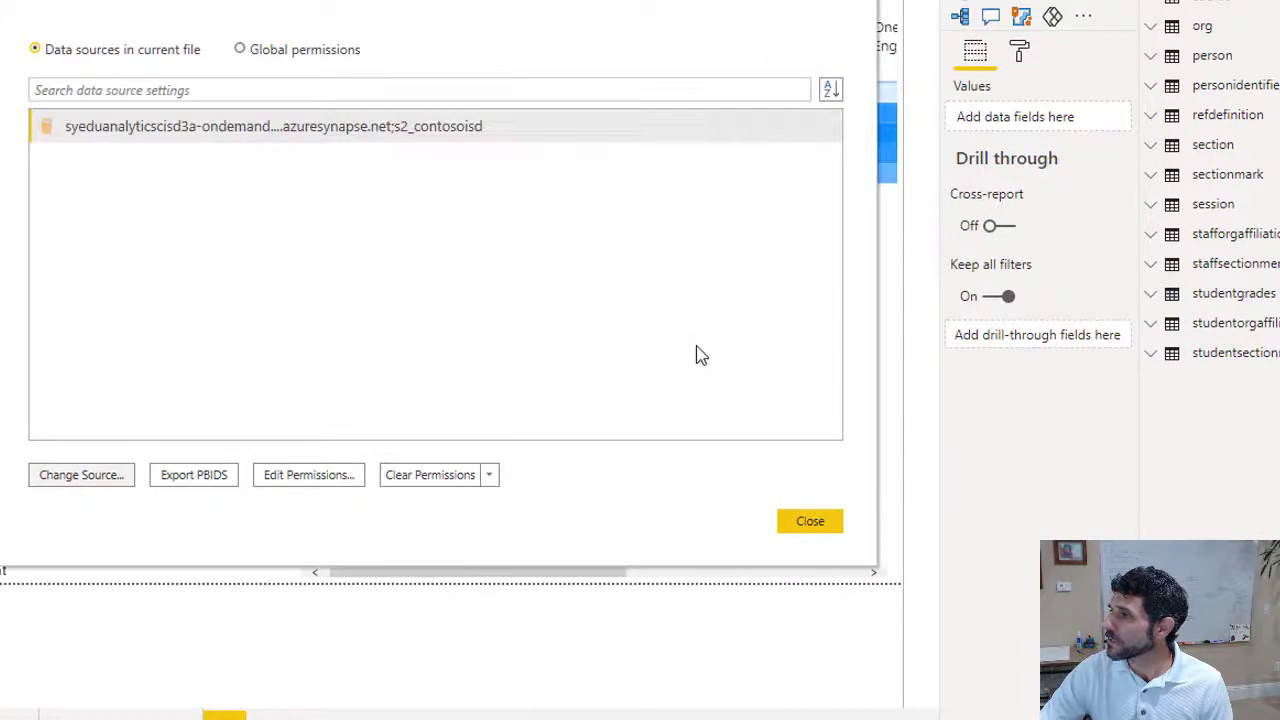
left_click(316, 477)
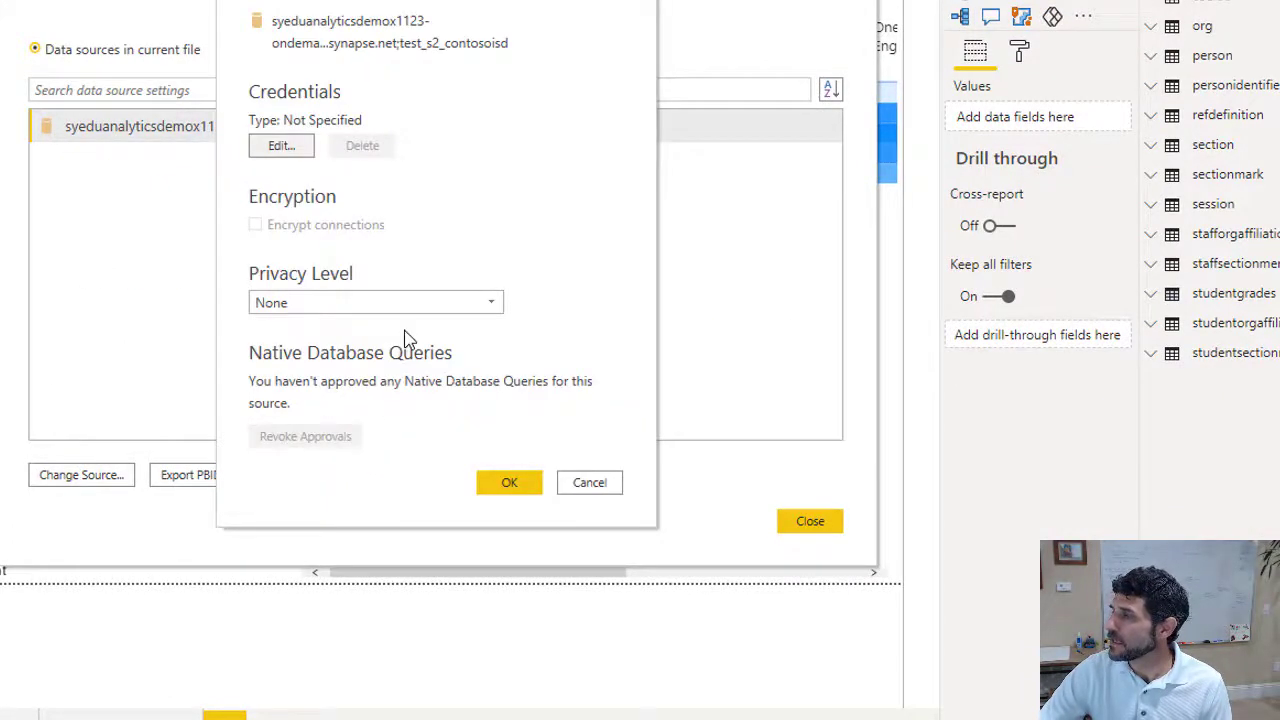
left_click(292, 150)
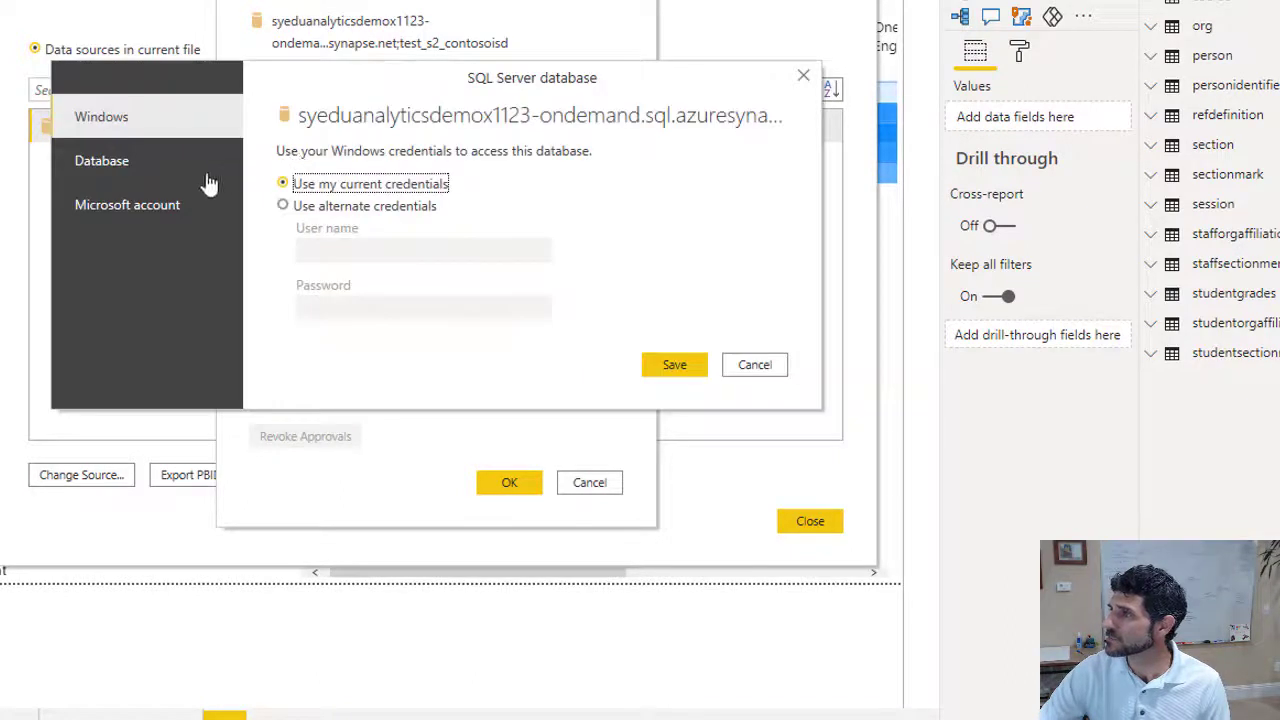
left_click(190, 210)
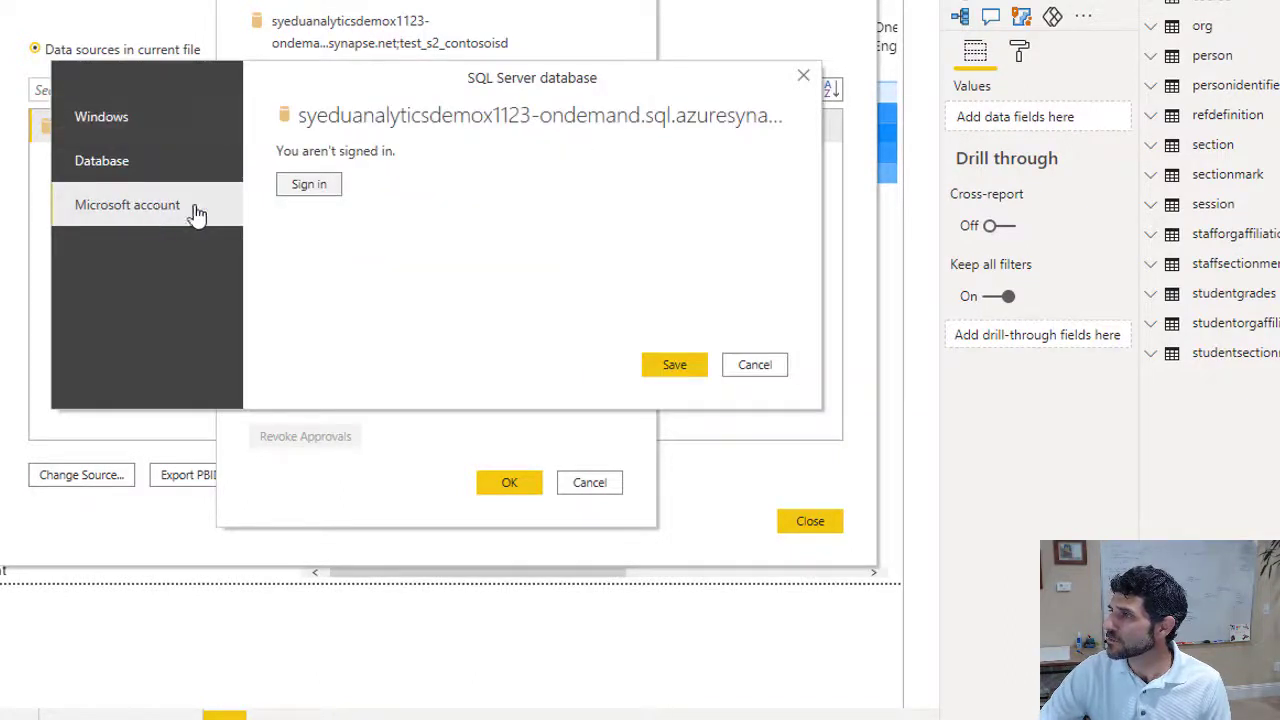
Sign in with the organisational account and password, save the credentials, and close data source settings
left_click(309, 188)
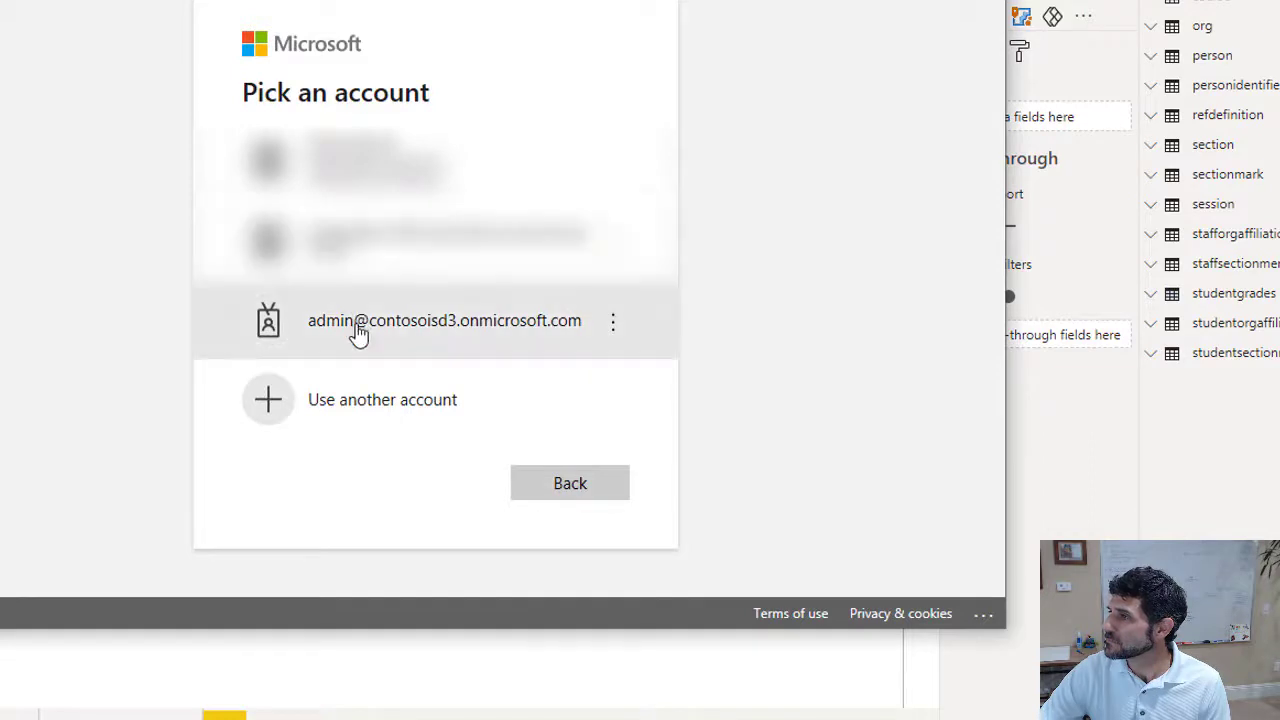
left_click(357, 333)
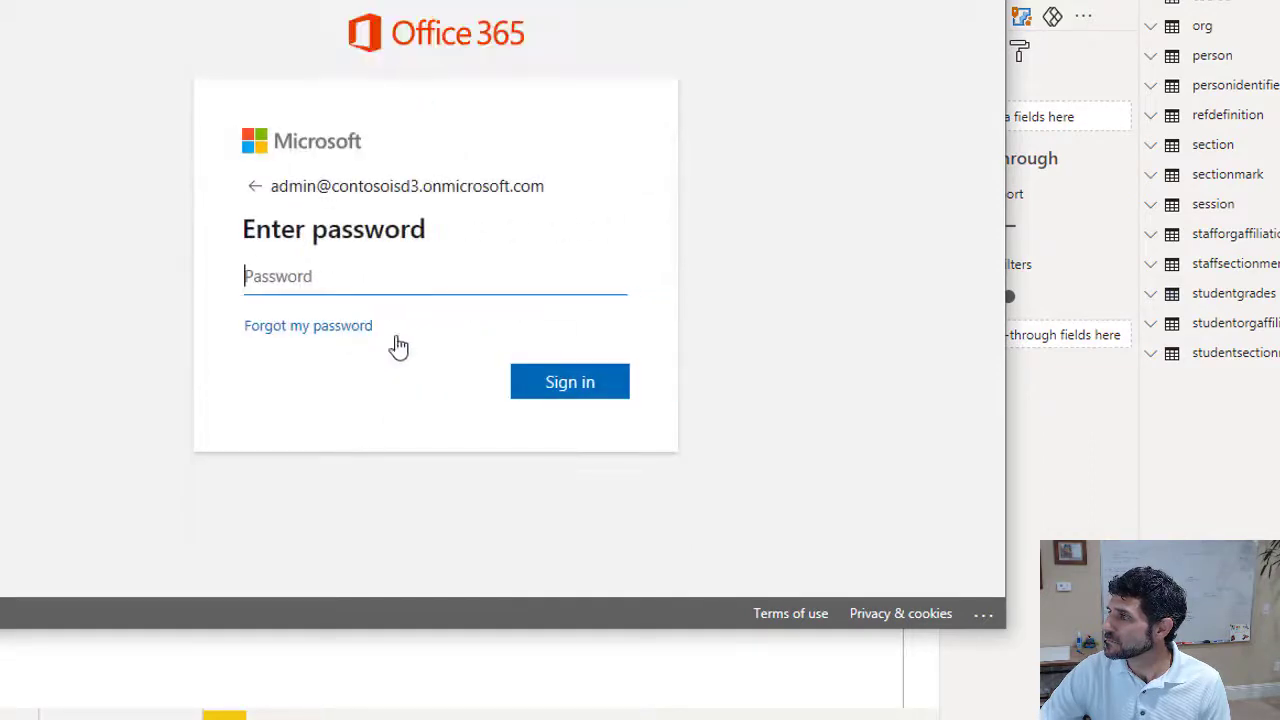
type("•")
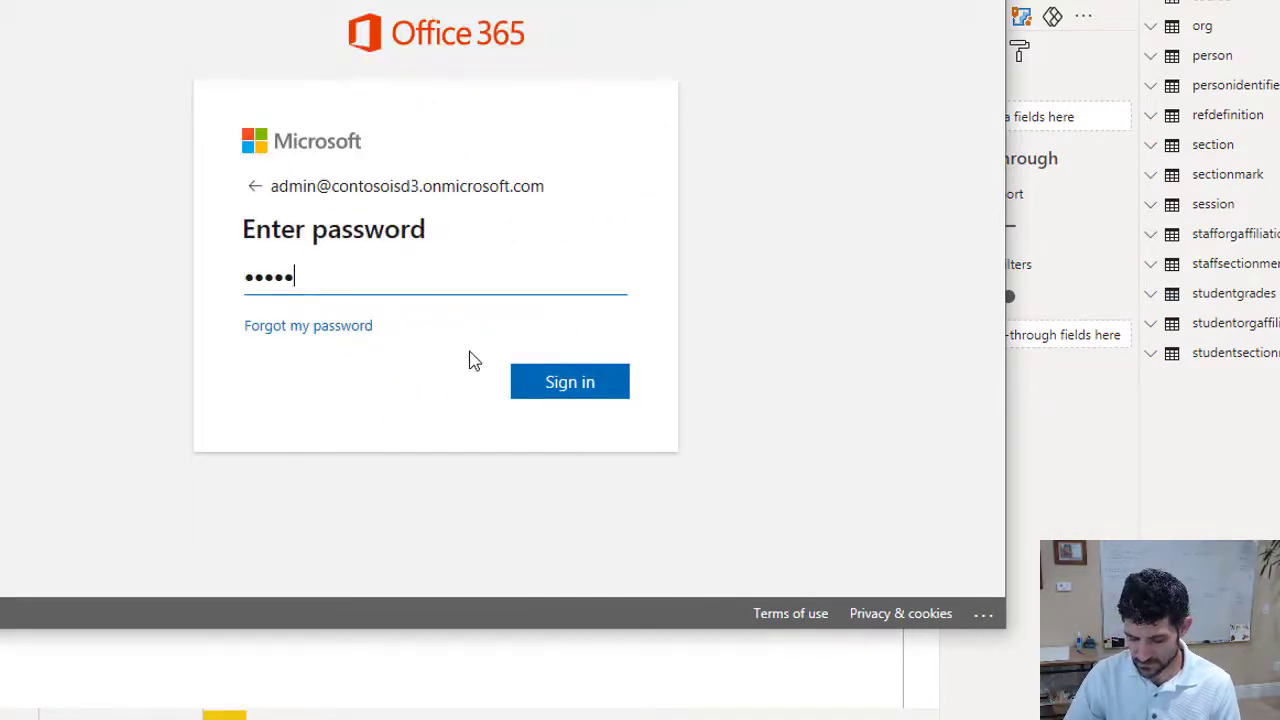
type("••••••••••••")
key("Return")
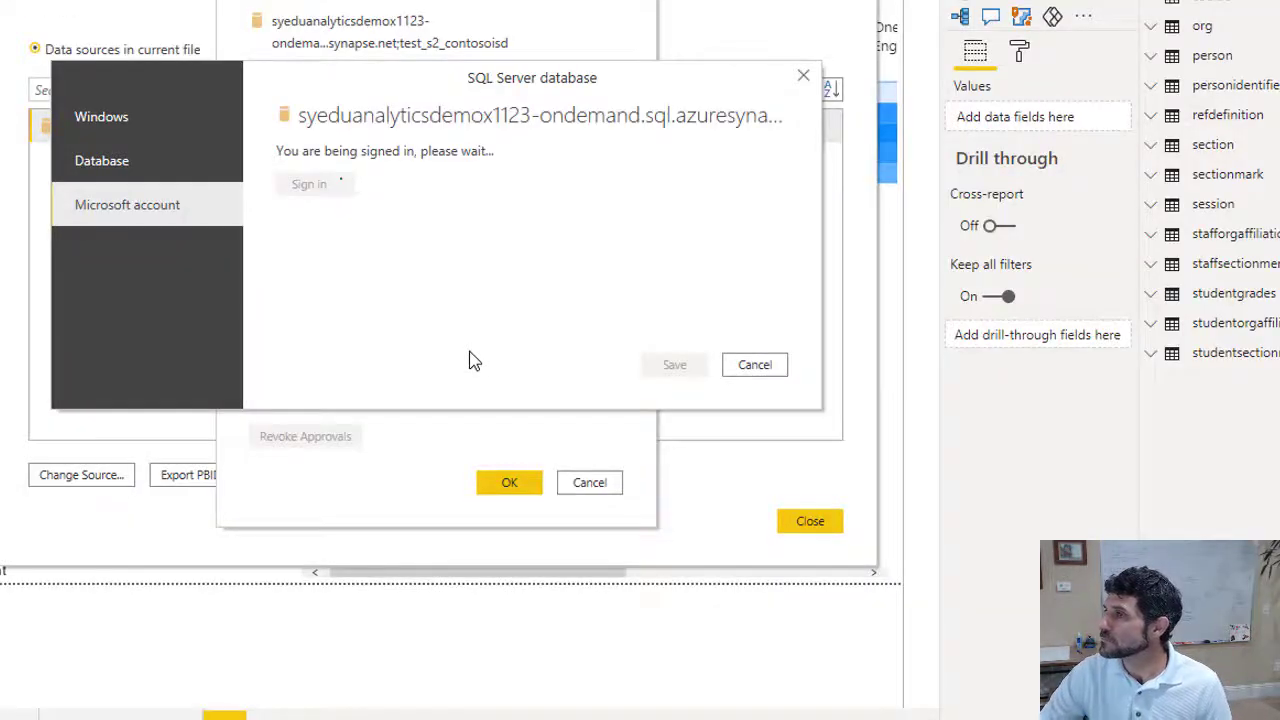
left_click(672, 368)
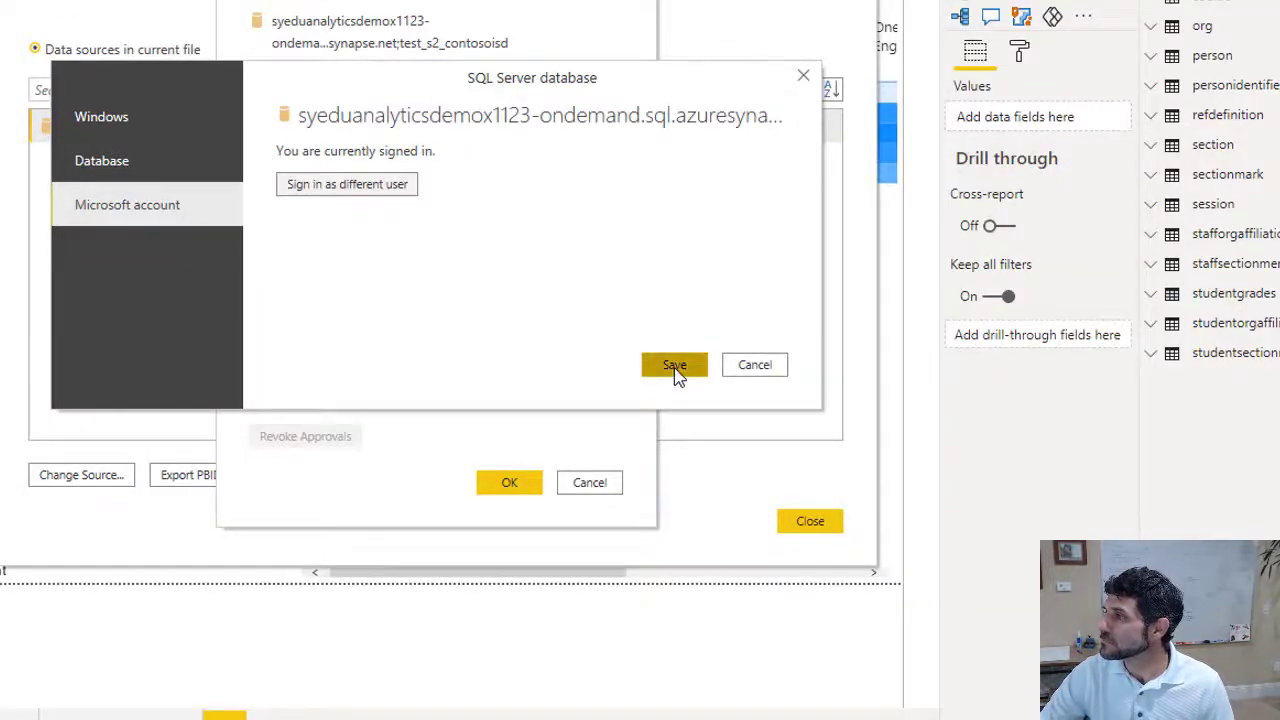
left_click(497, 487)
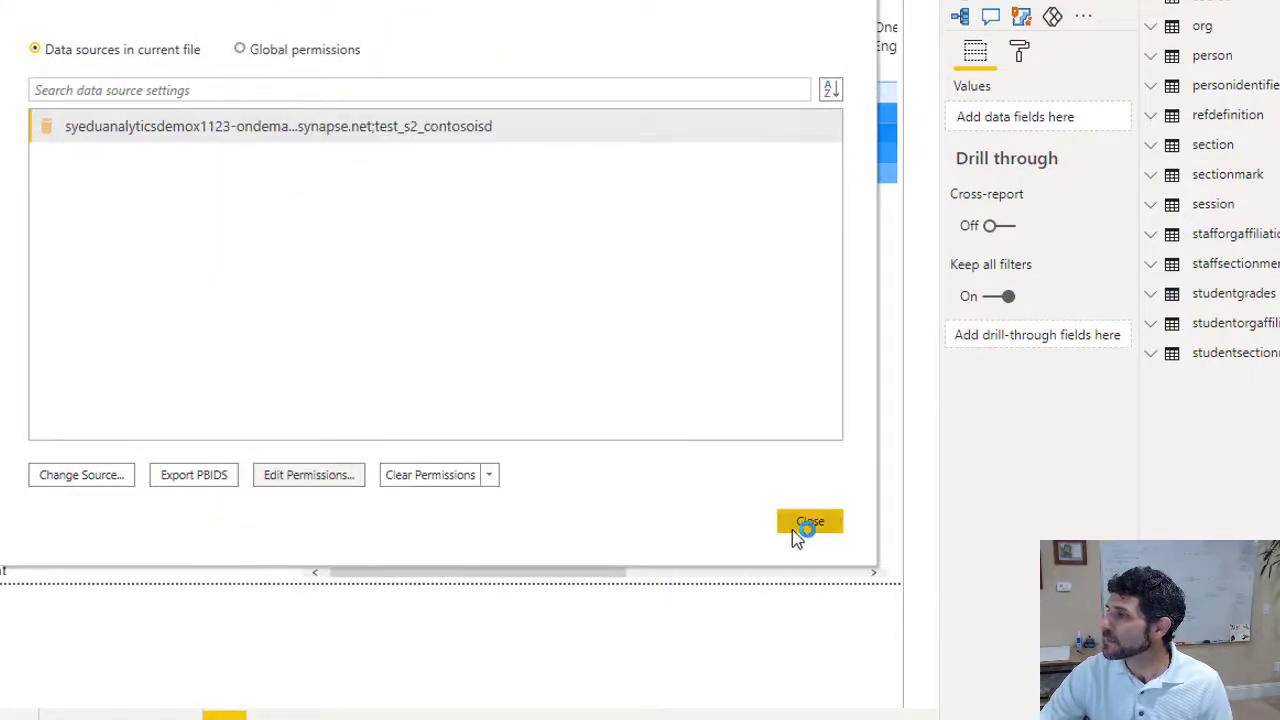
left_click(805, 524)
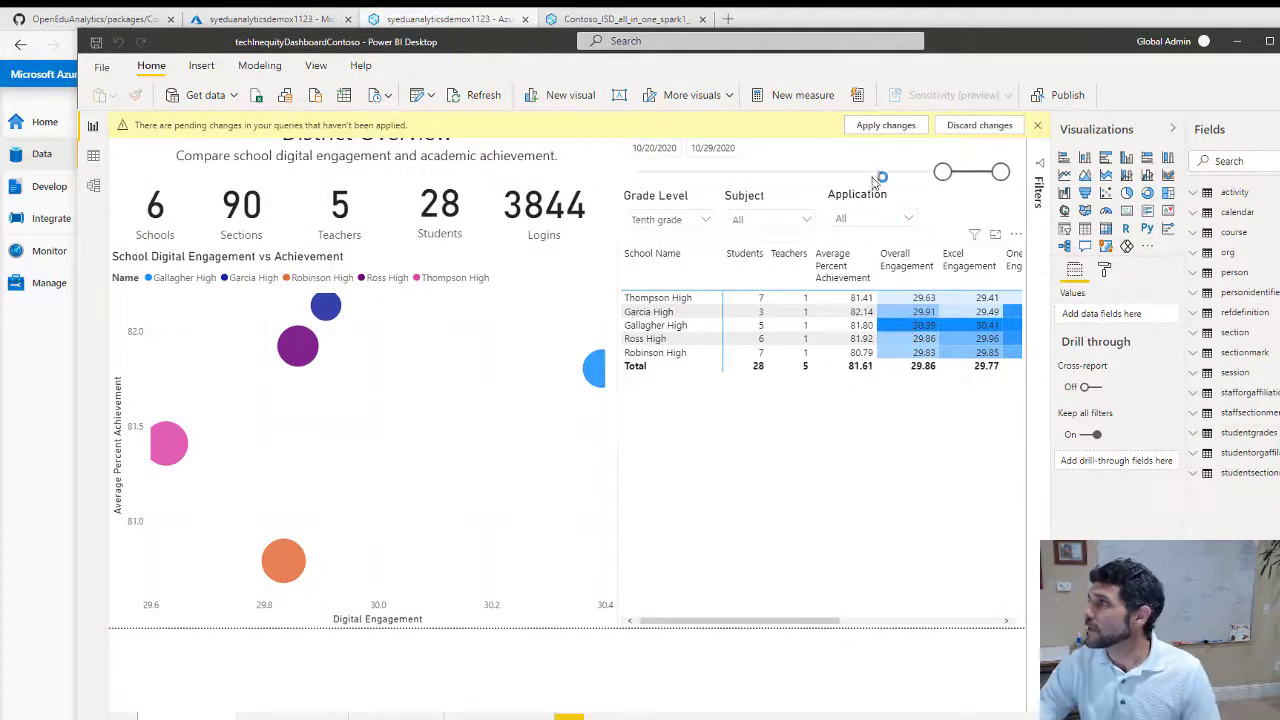
Apply the pending changes and view the District Achievement, School Overview and School Achievement pages
left_click(884, 127)
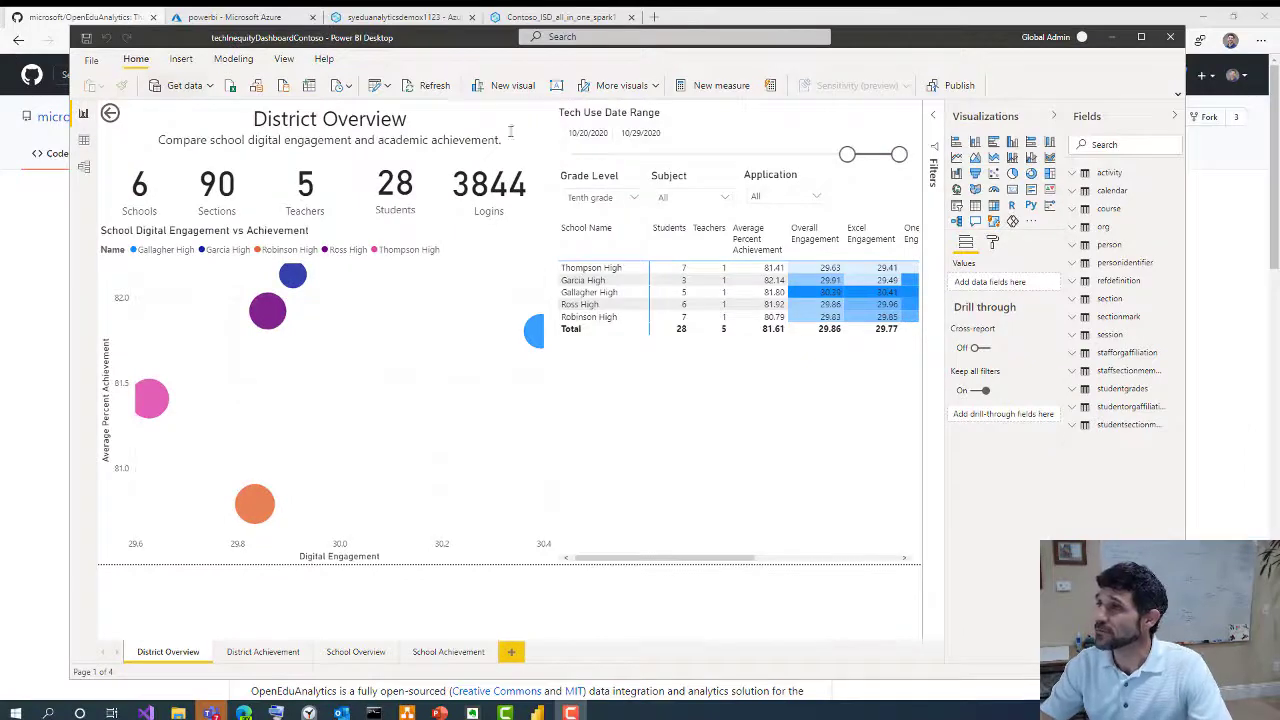
left_click(270, 652)
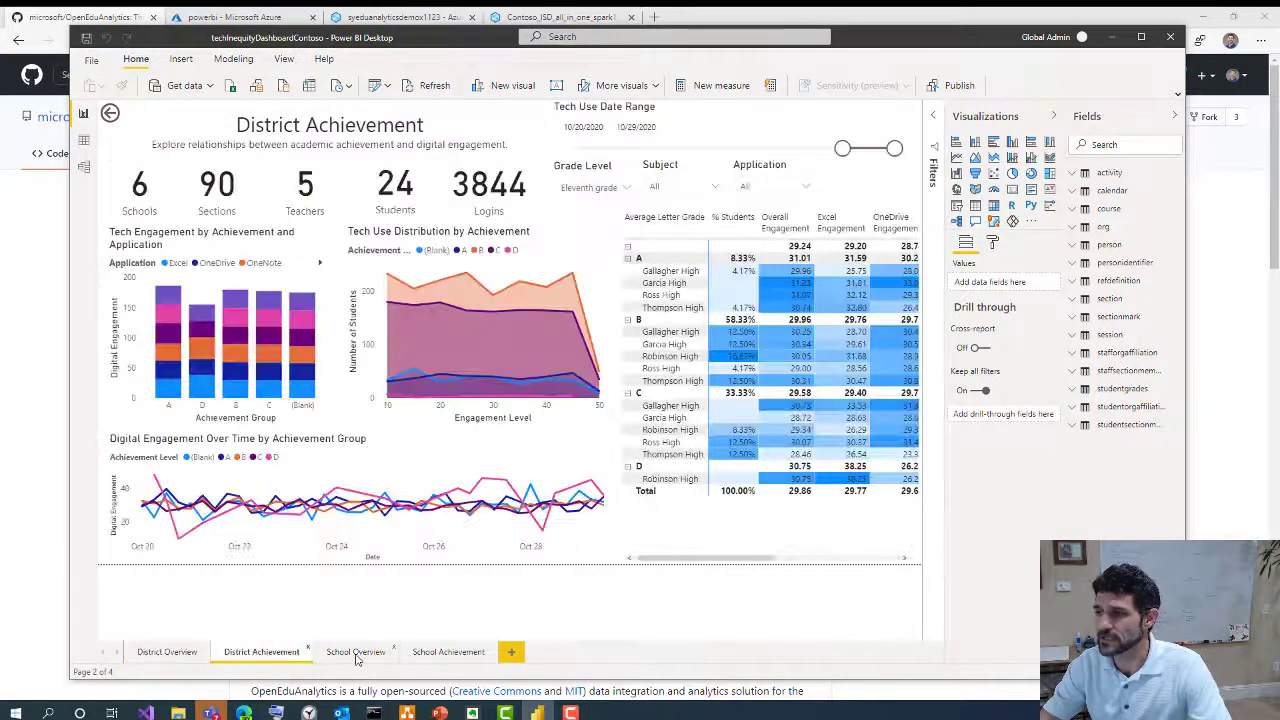
left_click(357, 654)
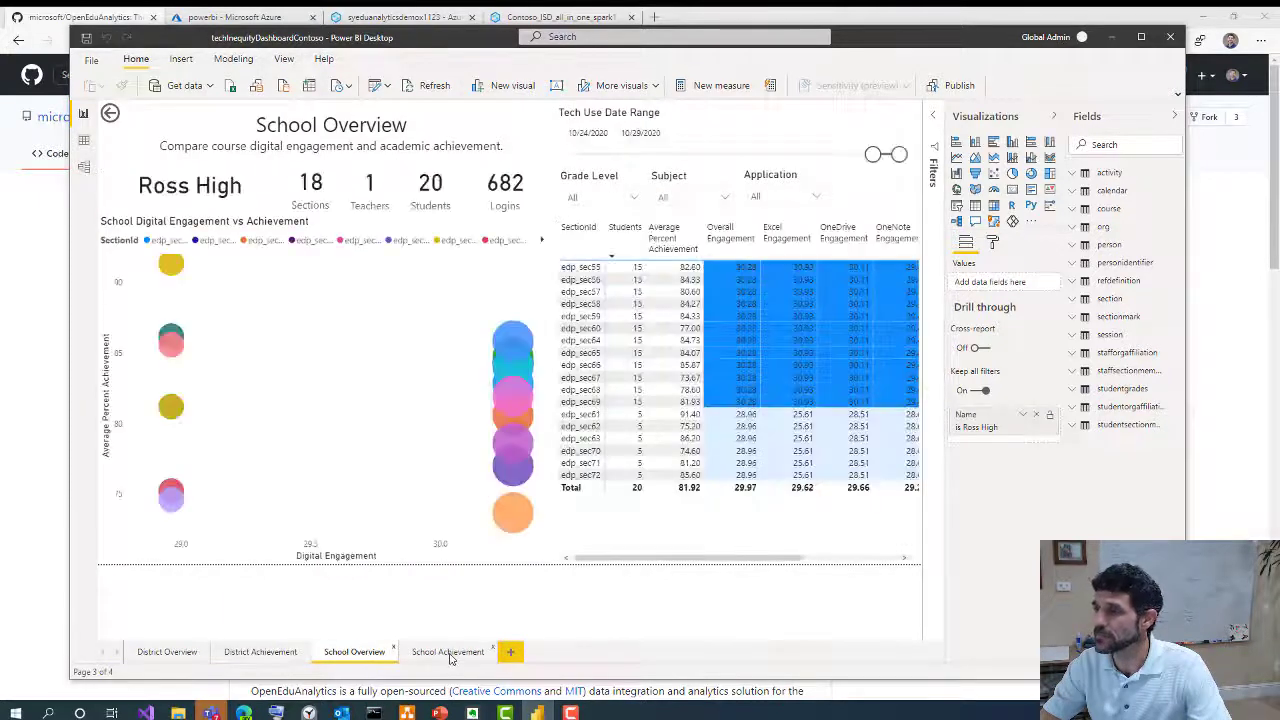
left_click(449, 654)
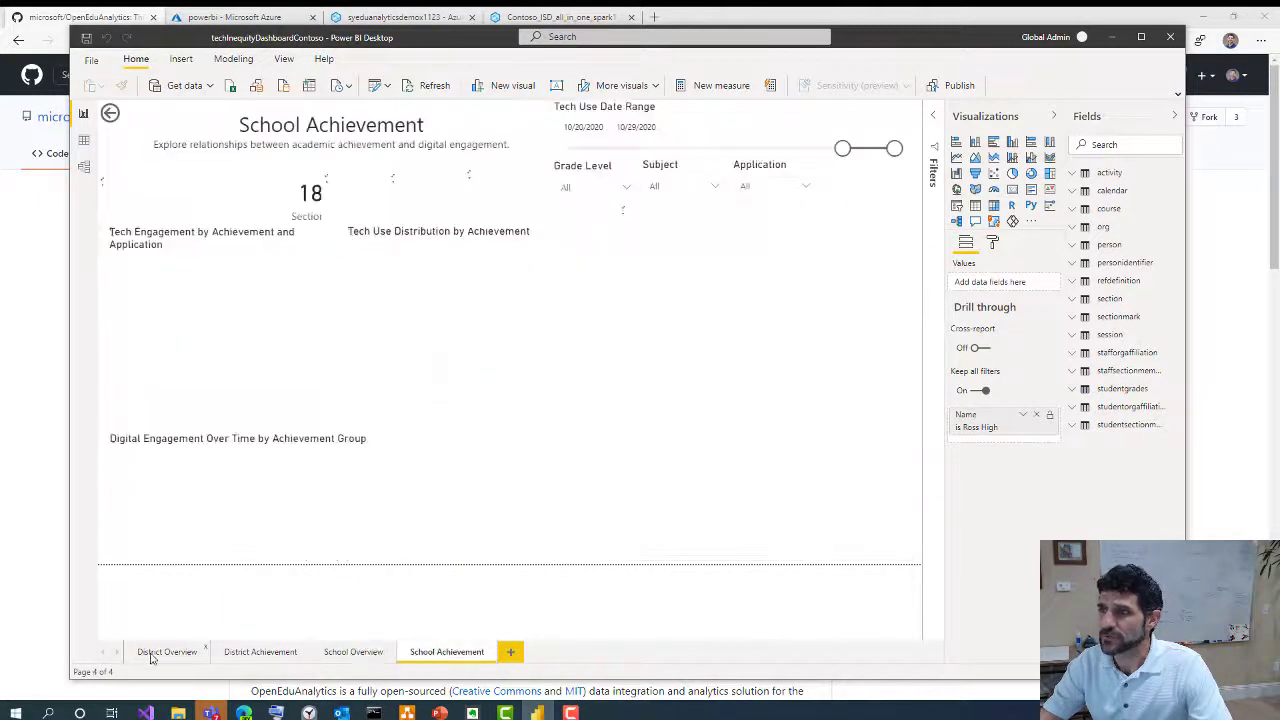
Return to the OpenEduAnalytics GitHub README and scroll down through it
left_click(50, 20)
scroll(353, 553, "down", 5)
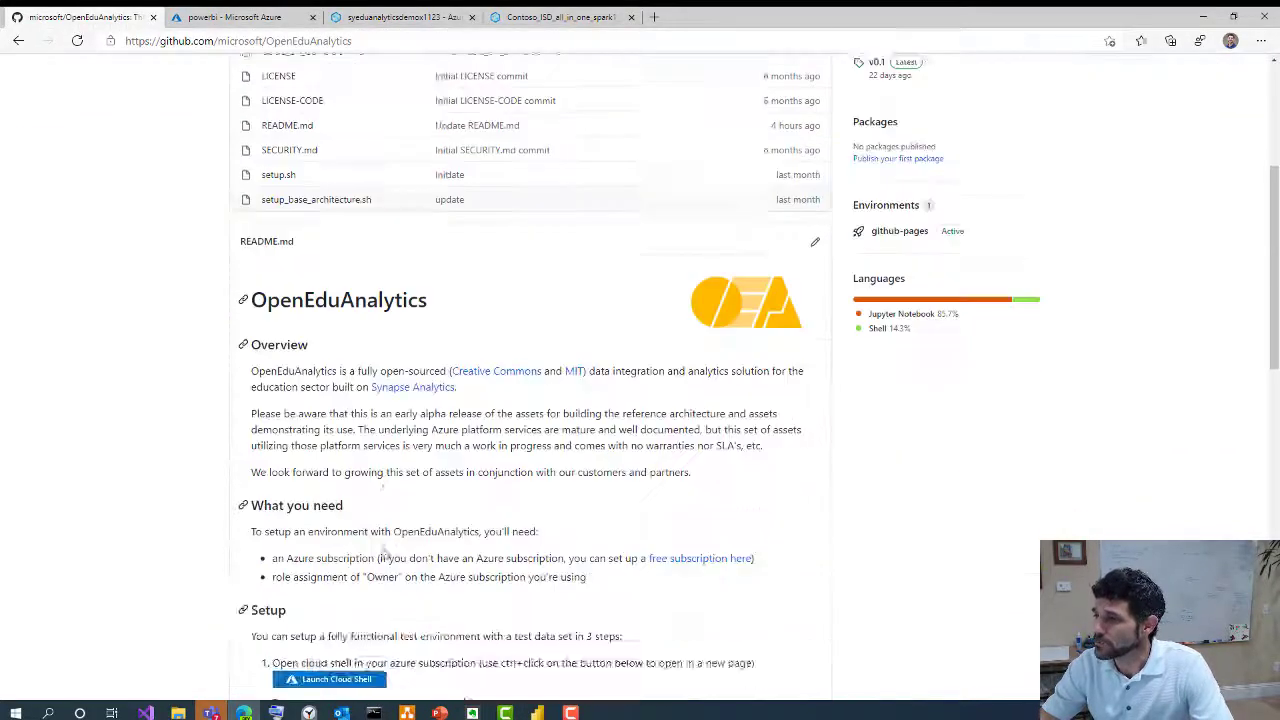
scroll(353, 553, "down", 4)
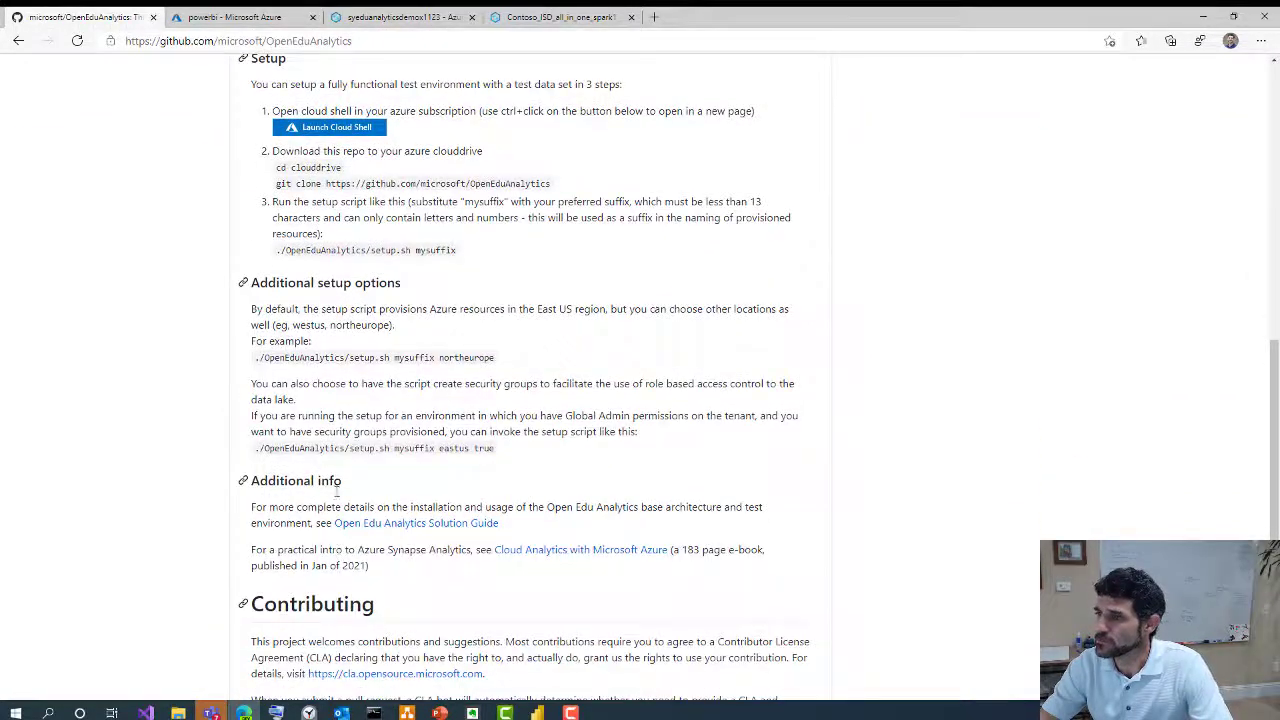